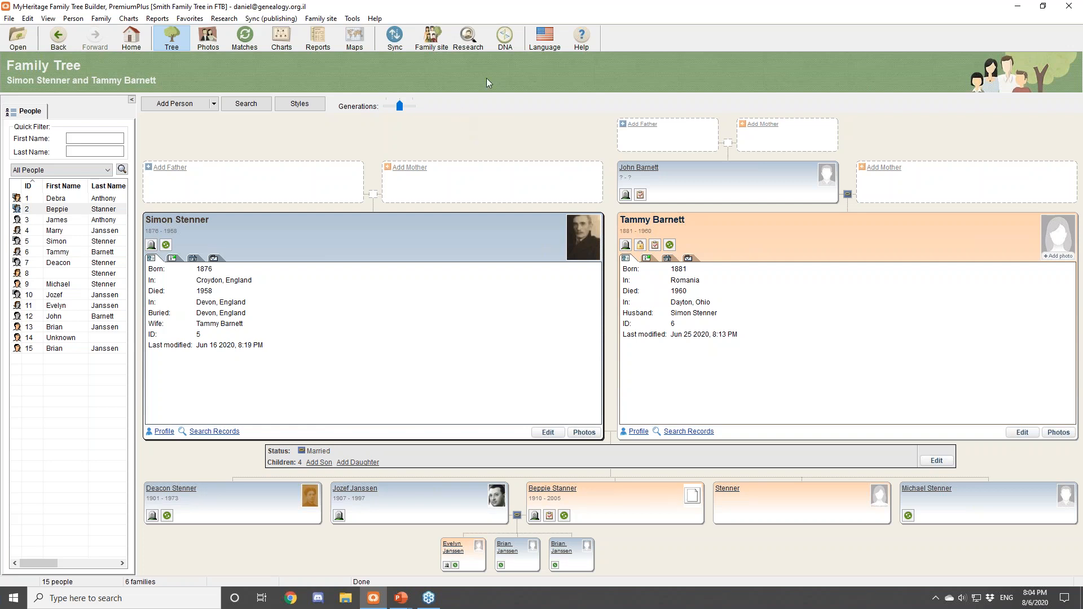
Enable a secondary data language for the project and set it to Russian, keeping English as the display language
{"action": "left_click", "coordinate": [542, 41]}
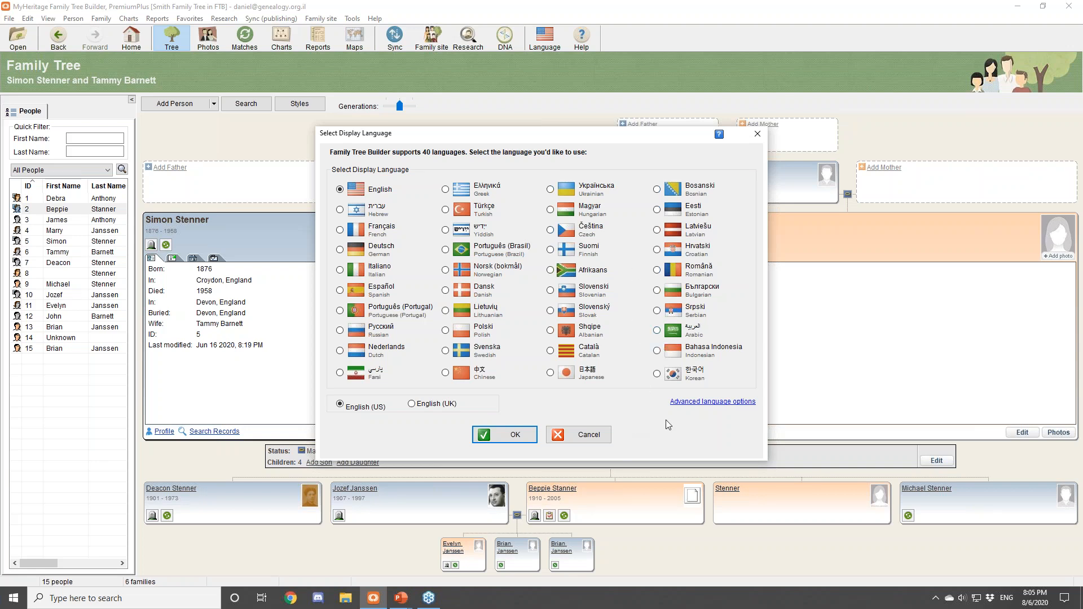
{"action": "left_click", "coordinate": [705, 403]}
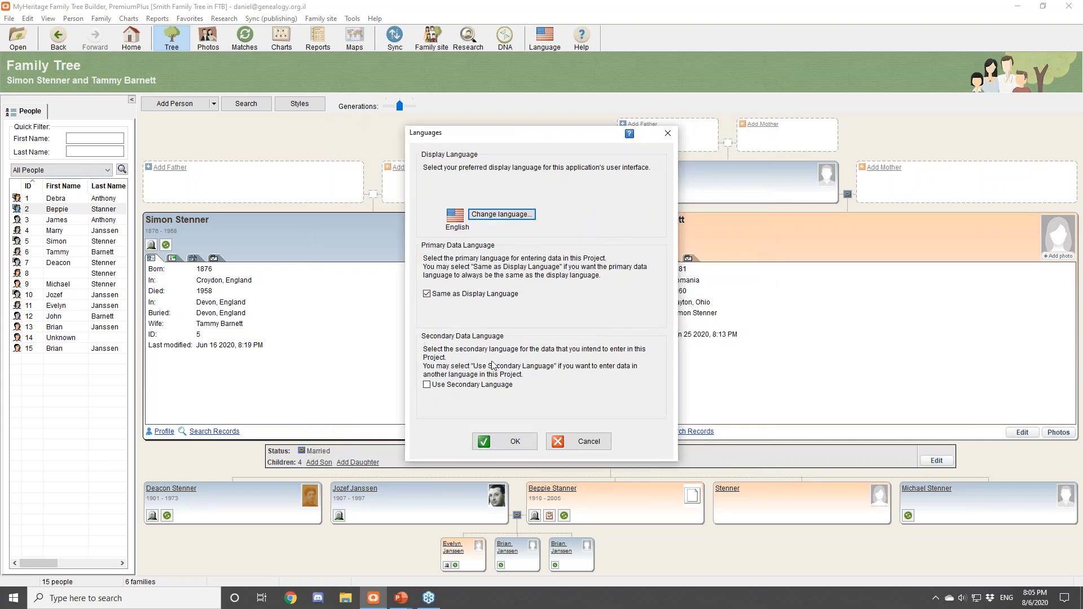
{"action": "left_click", "coordinate": [427, 385]}
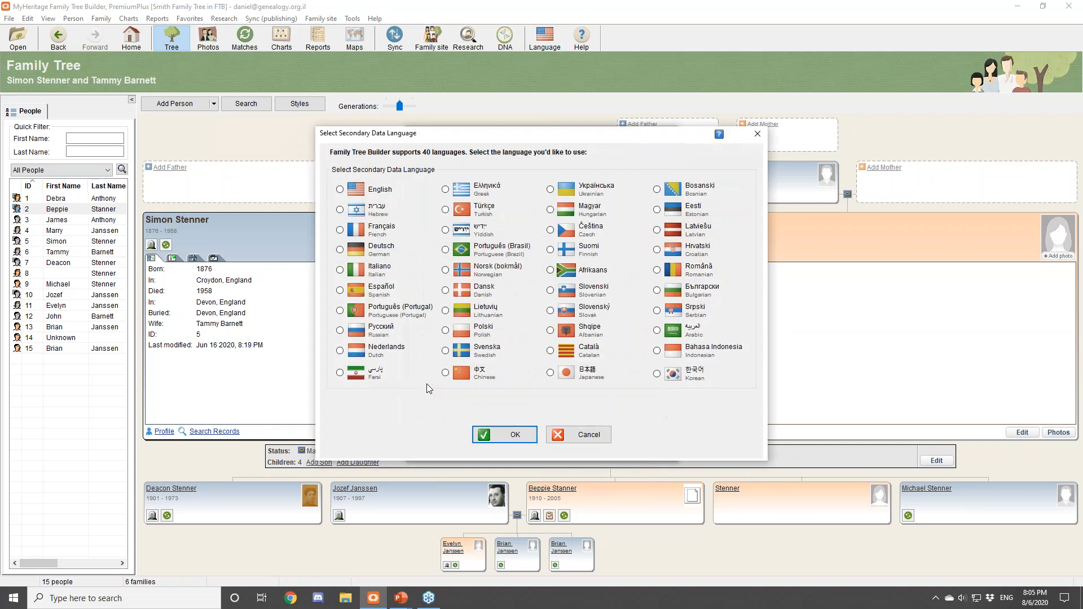
{"action": "left_click", "coordinate": [340, 331]}
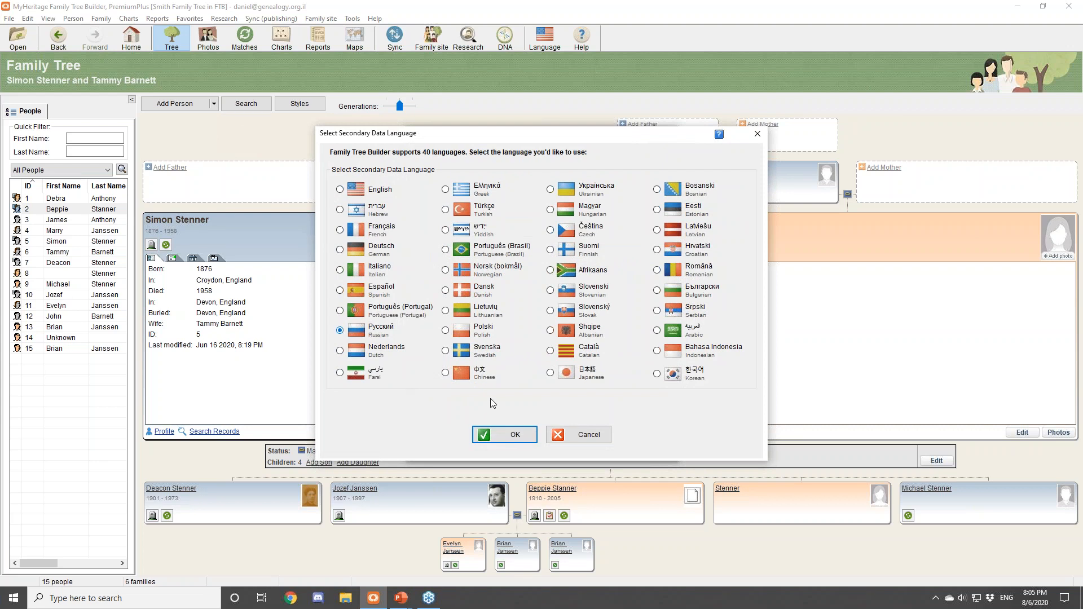
{"action": "left_click", "coordinate": [519, 441]}
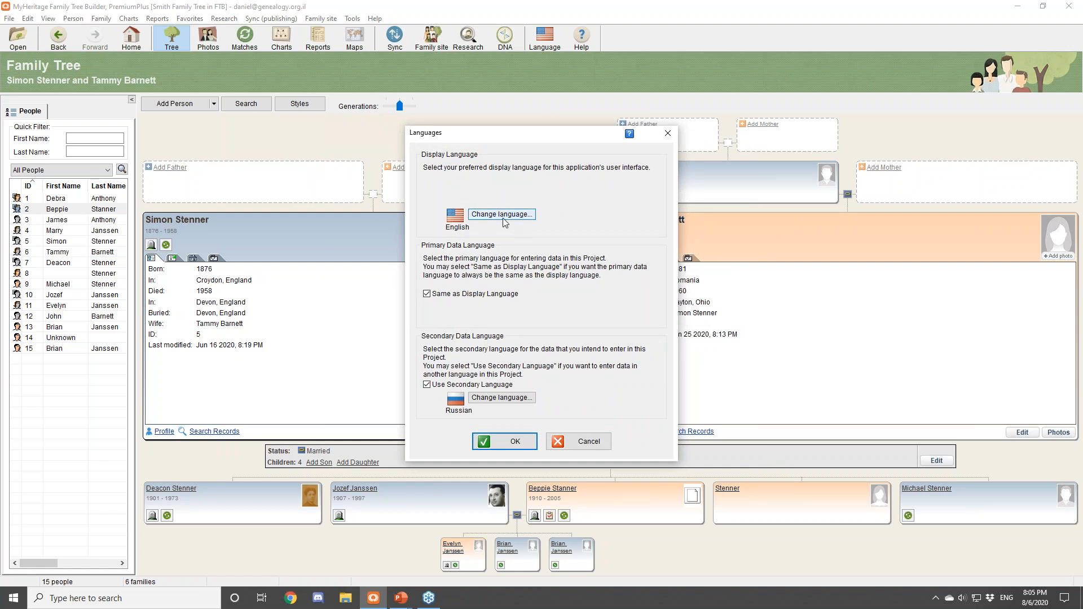
{"action": "left_click", "coordinate": [510, 451]}
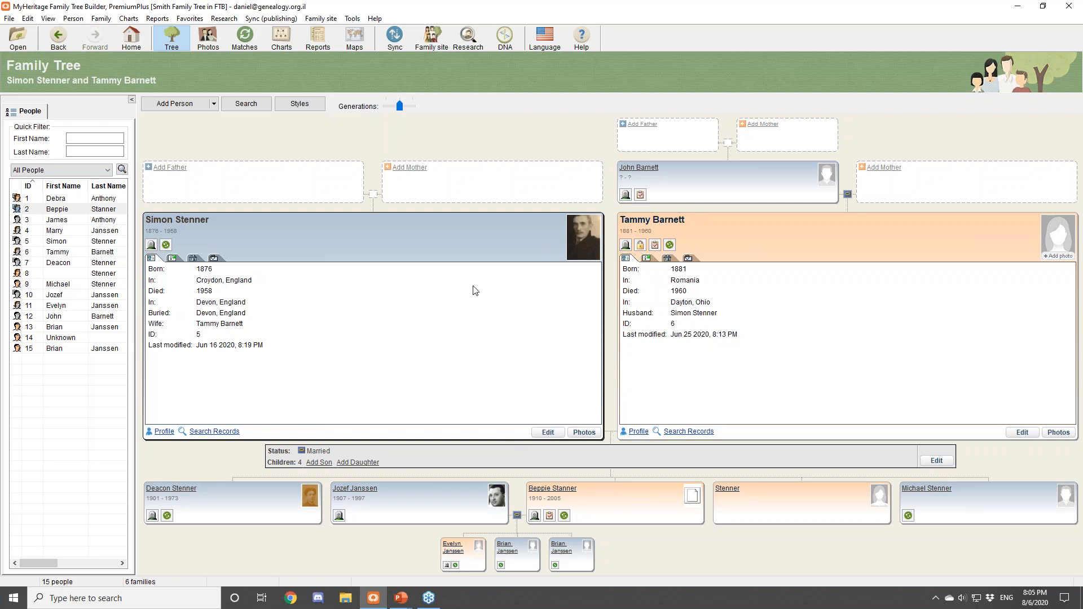
{"action": "double_click", "coordinate": [435, 247]}
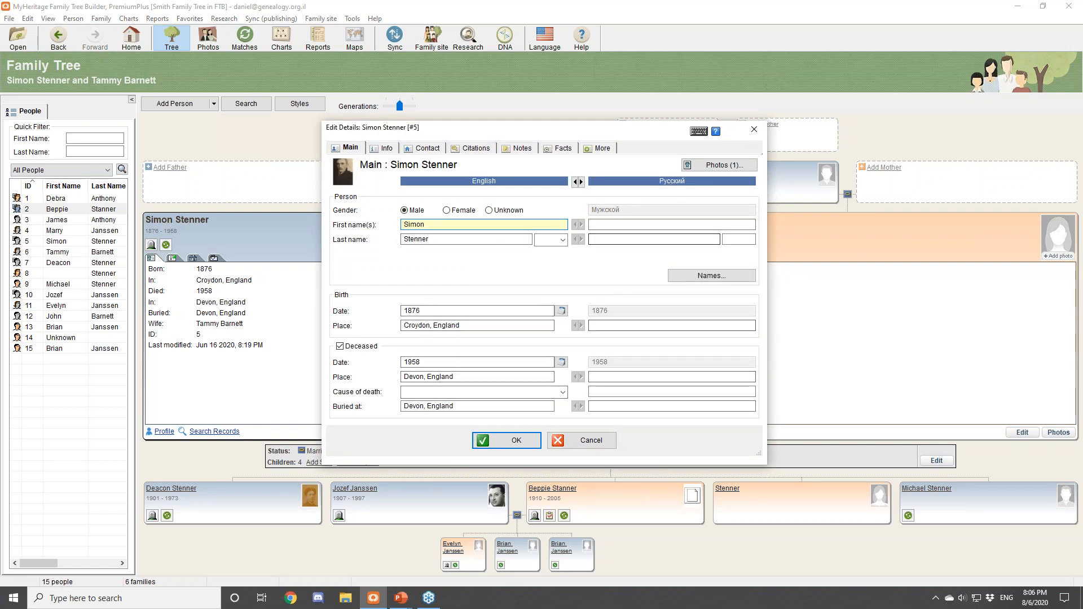
{"action": "left_click", "coordinate": [606, 237]}
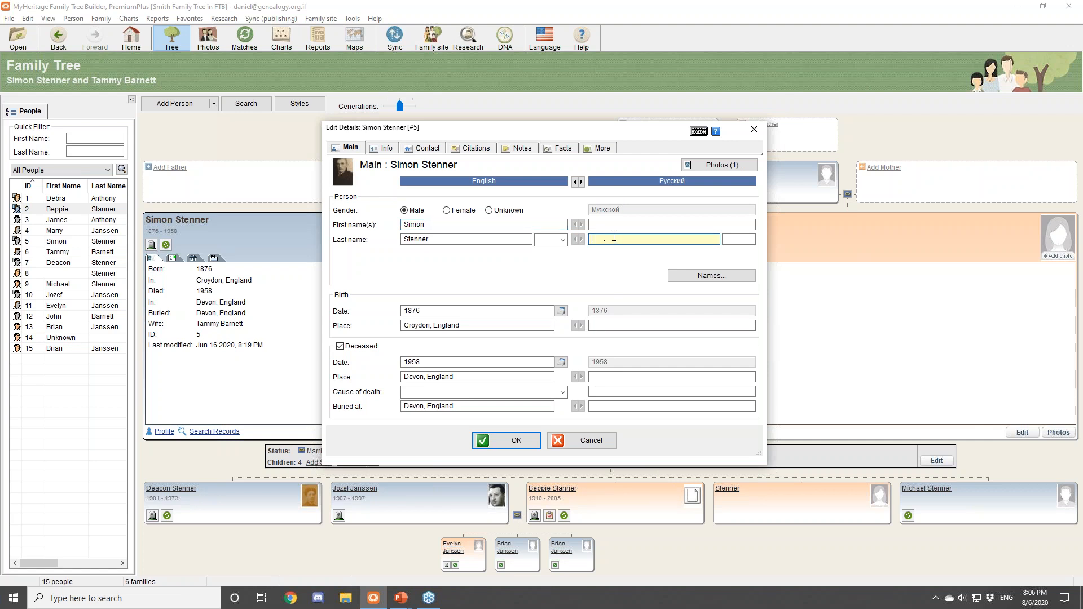
{"action": "left_click", "coordinate": [607, 224]}
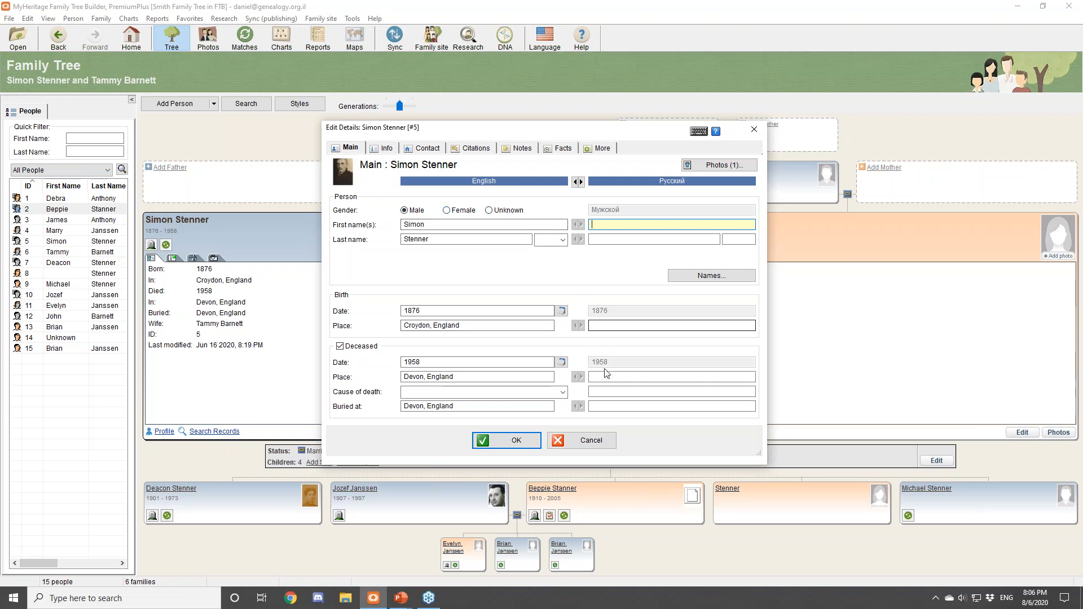
{"action": "left_click", "coordinate": [561, 312]}
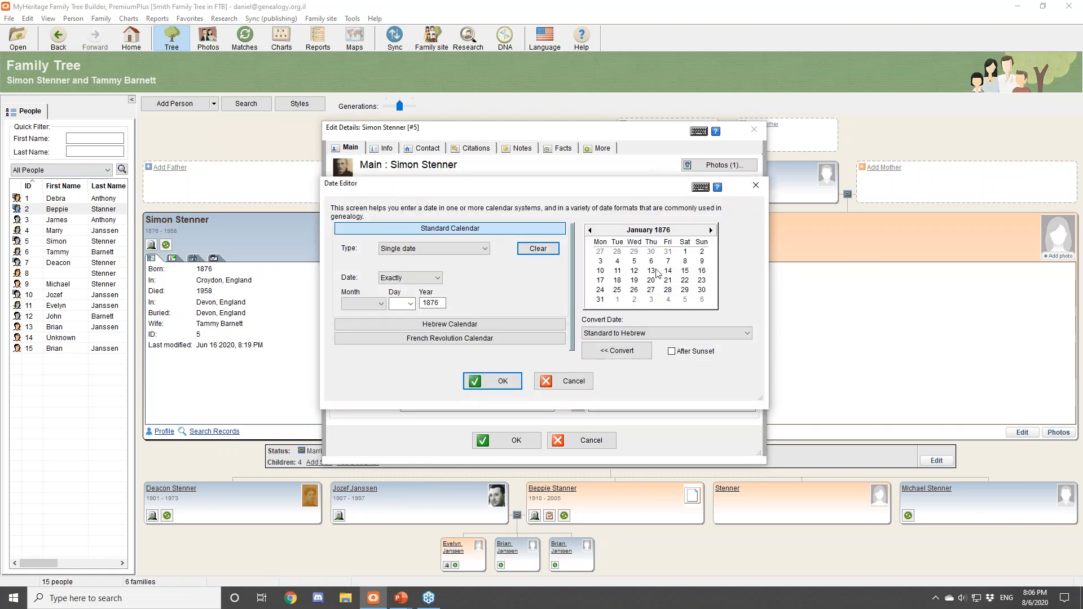
{"action": "left_click", "coordinate": [652, 274]}
{"action": "left_click", "coordinate": [499, 383]}
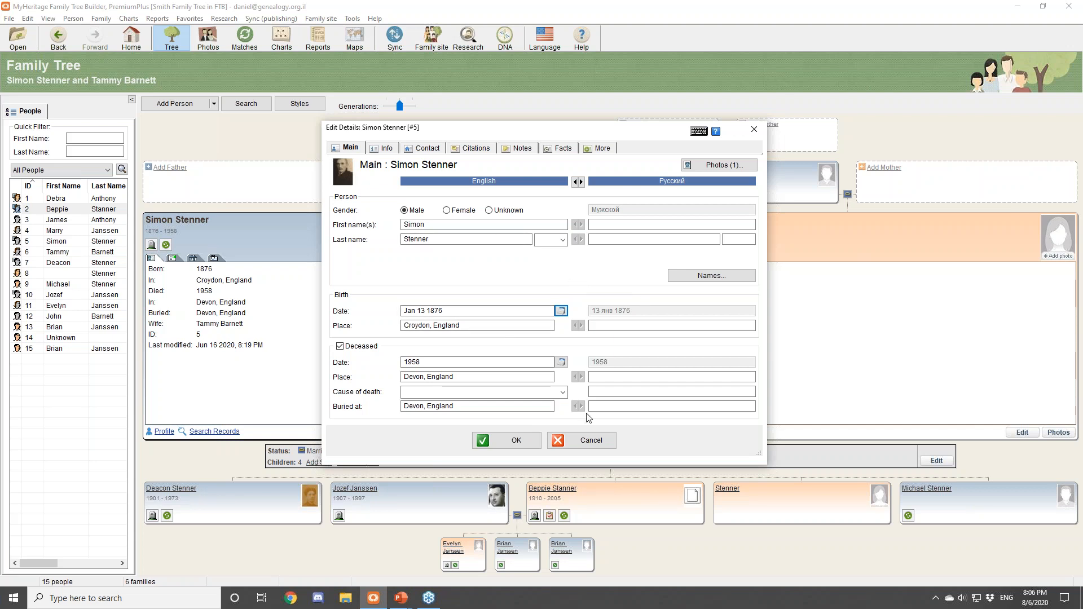
{"action": "left_click", "coordinate": [599, 445]}
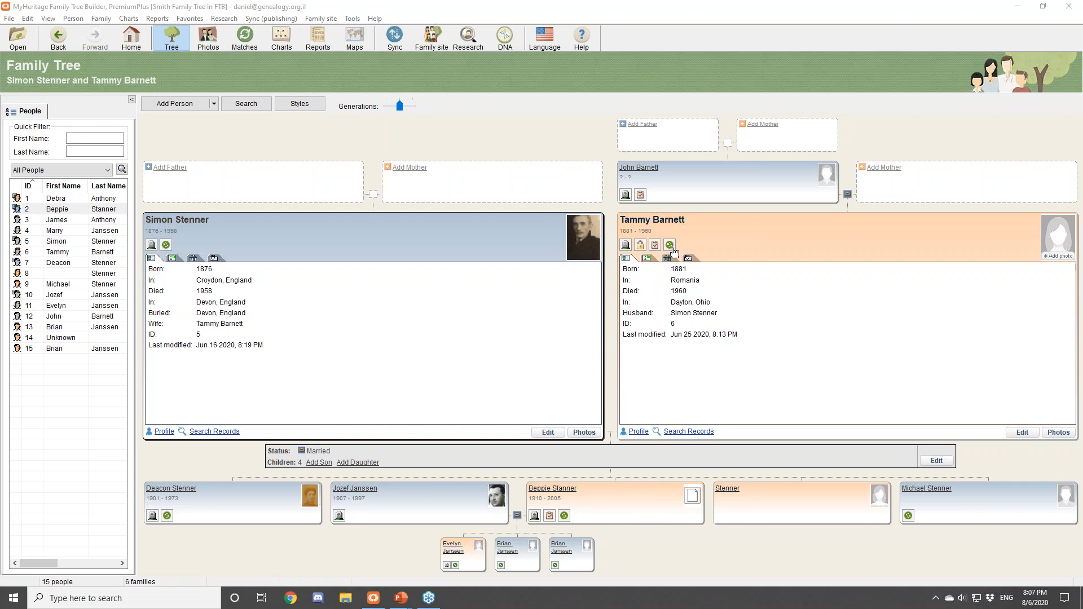
Check the wife's privatization option for syncing to the family site and close her details without saving
{"action": "left_click", "coordinate": [640, 254]}
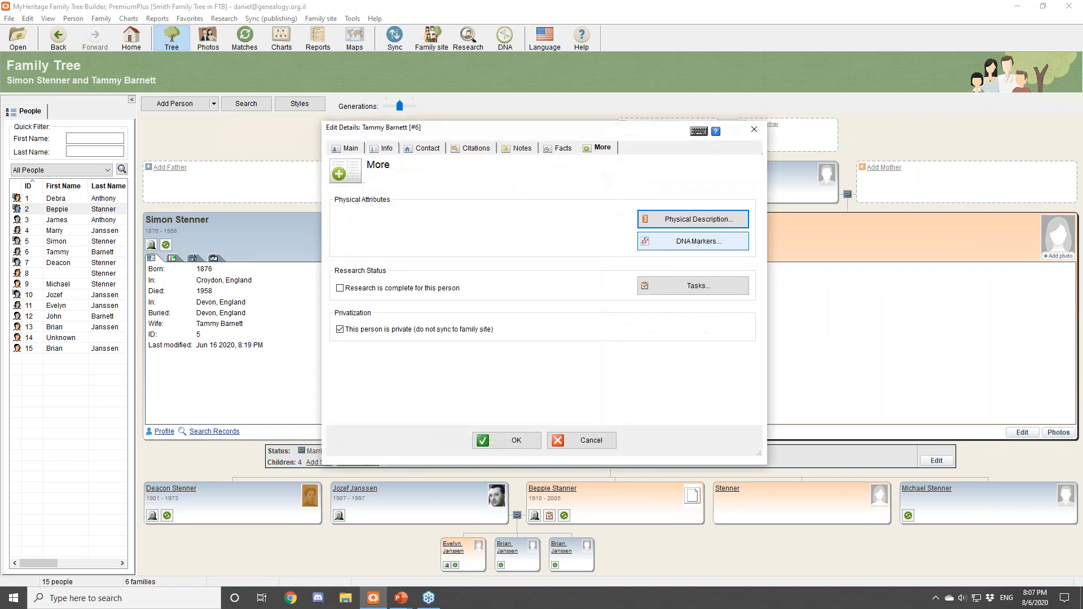
{"action": "left_click_drag", "start_coordinate": [629, 137], "coordinate": [464, 150]}
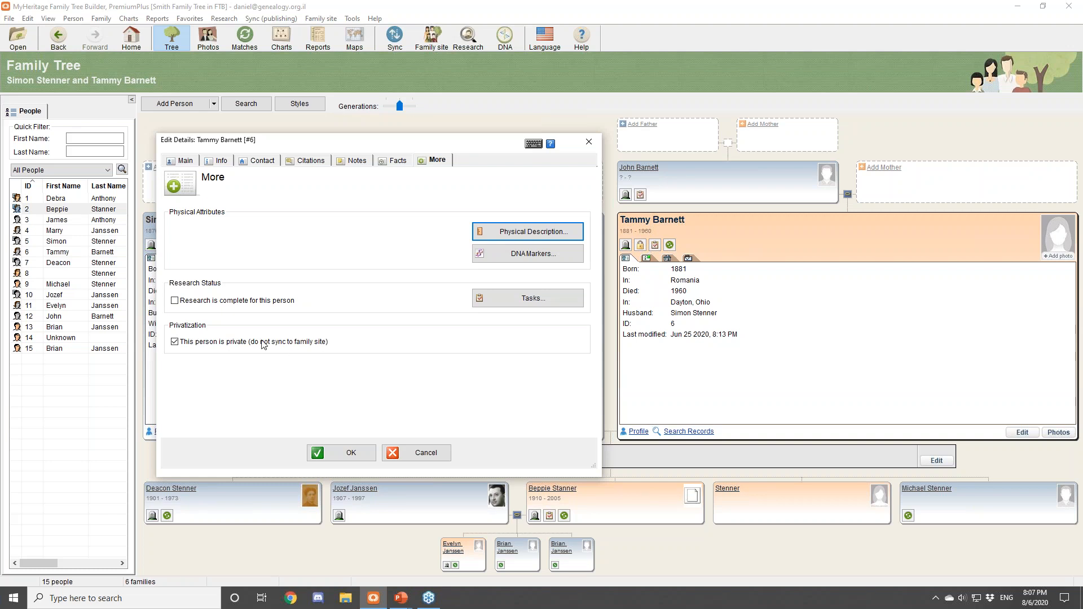
{"action": "left_click", "coordinate": [353, 345]}
{"action": "left_click", "coordinate": [192, 344]}
{"action": "left_click", "coordinate": [418, 452]}
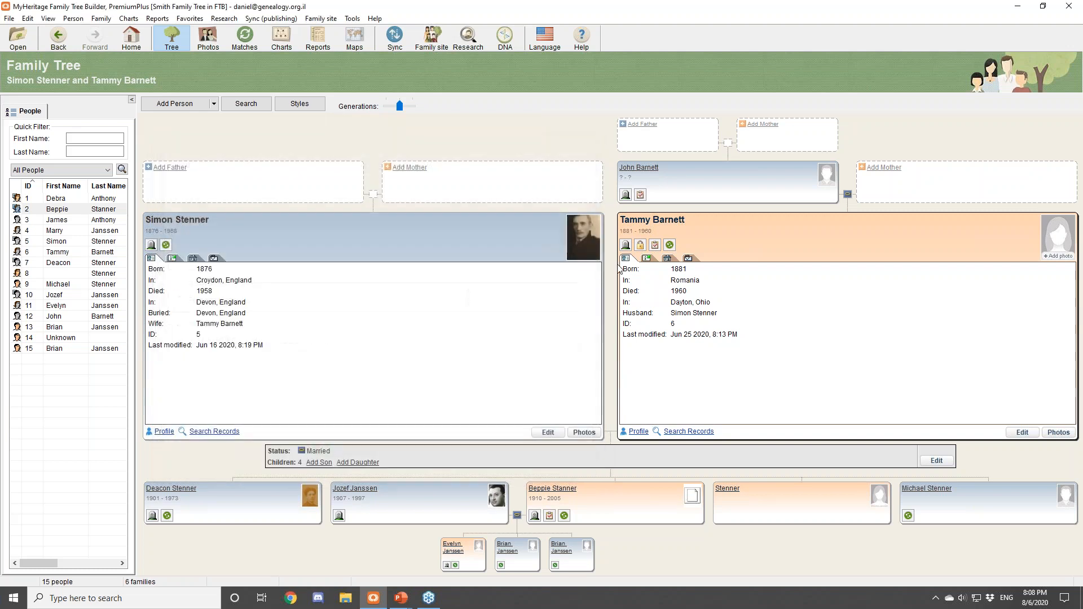
Review the wife's to-do tasks and the details of the PHOTOS task, including its priority, location, status and associated people
{"action": "left_click", "coordinate": [655, 249]}
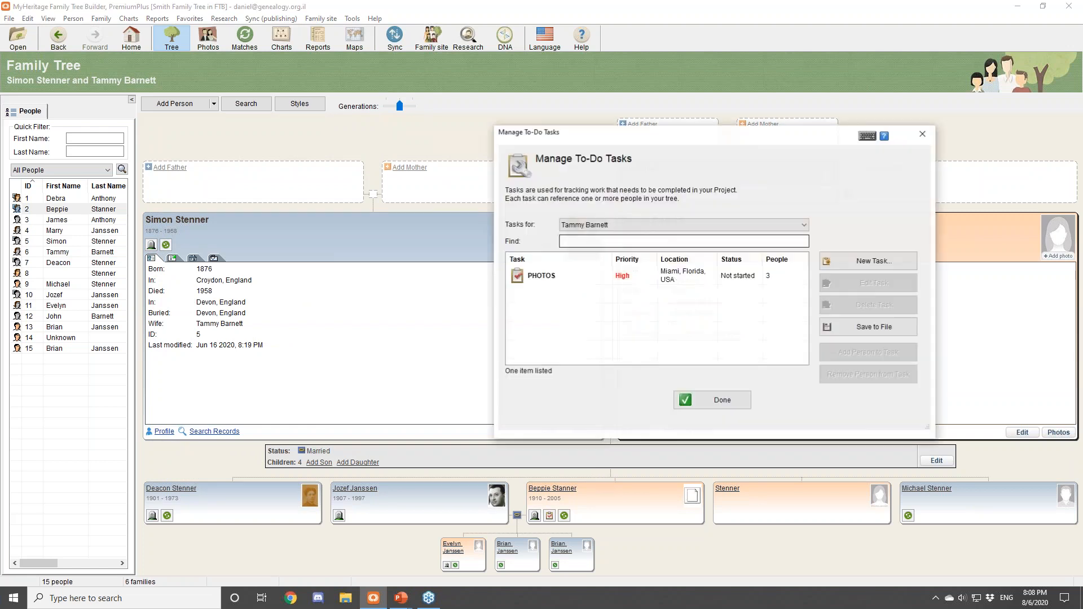
{"action": "left_click_drag", "start_coordinate": [707, 141], "coordinate": [380, 150]}
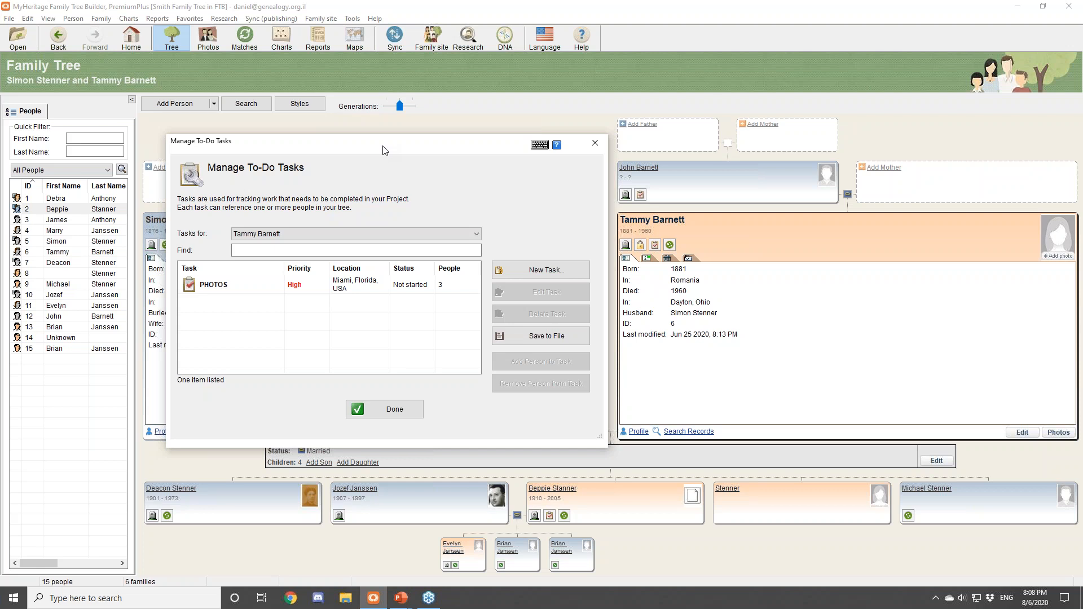
{"action": "mouse_move", "coordinate": [277, 285]}
{"action": "left_click", "coordinate": [430, 286]}
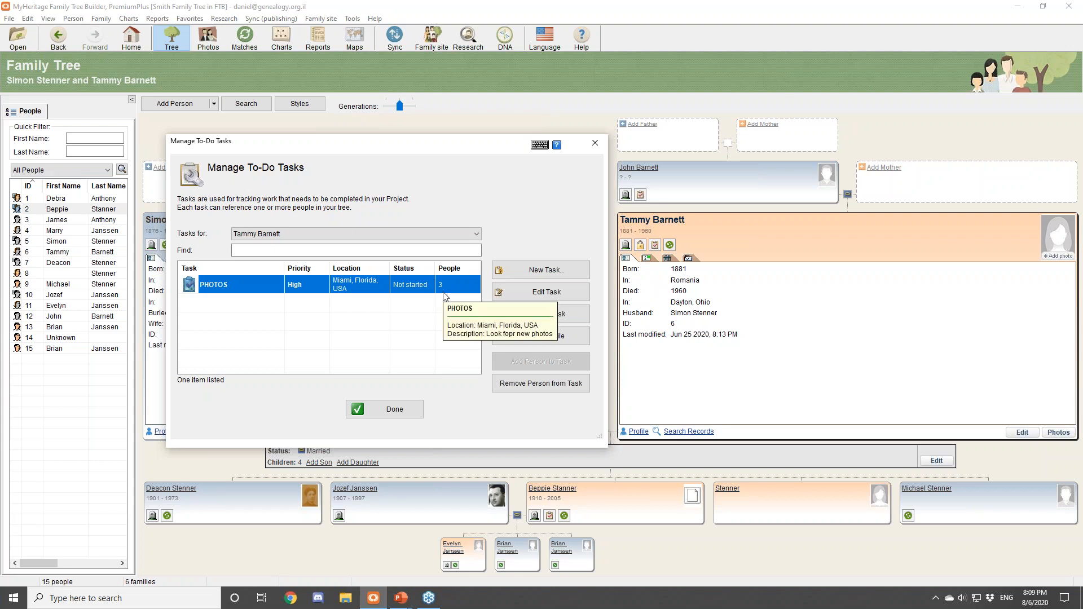
{"action": "left_click", "coordinate": [531, 294]}
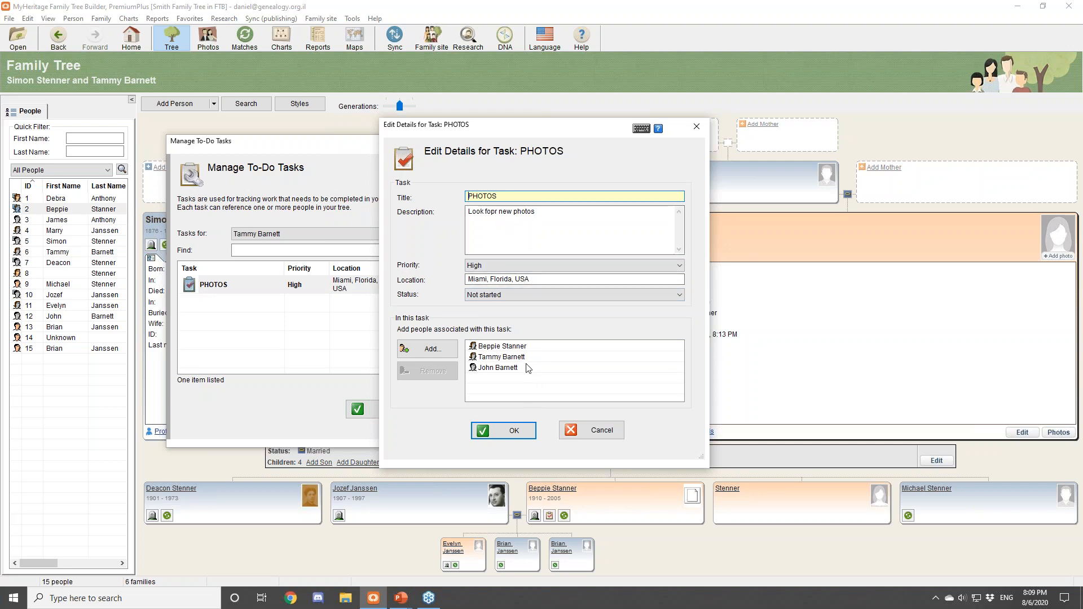
{"action": "mouse_move", "coordinate": [527, 377]}
{"action": "left_click", "coordinate": [602, 431]}
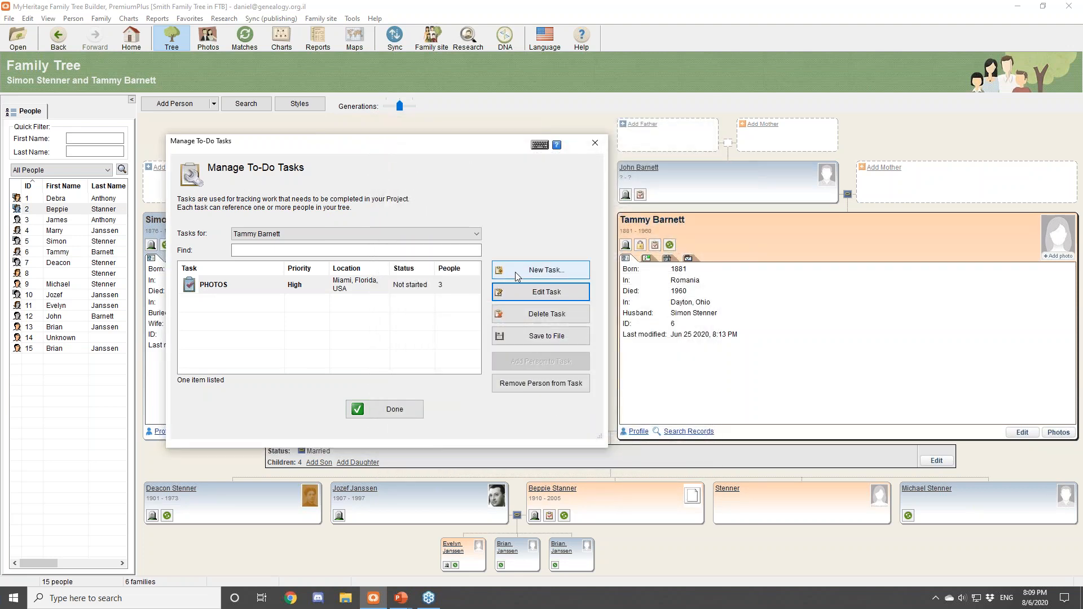
Look over the blank form for adding a new task, cancel it and close the to-do task manager
{"action": "left_click", "coordinate": [515, 272]}
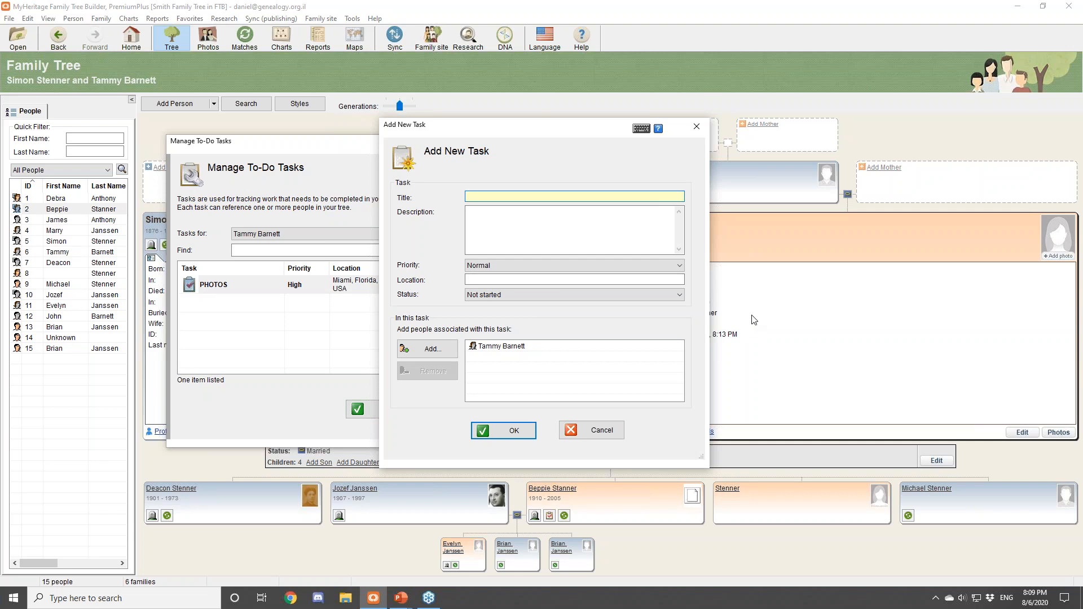
{"action": "left_click", "coordinate": [590, 432]}
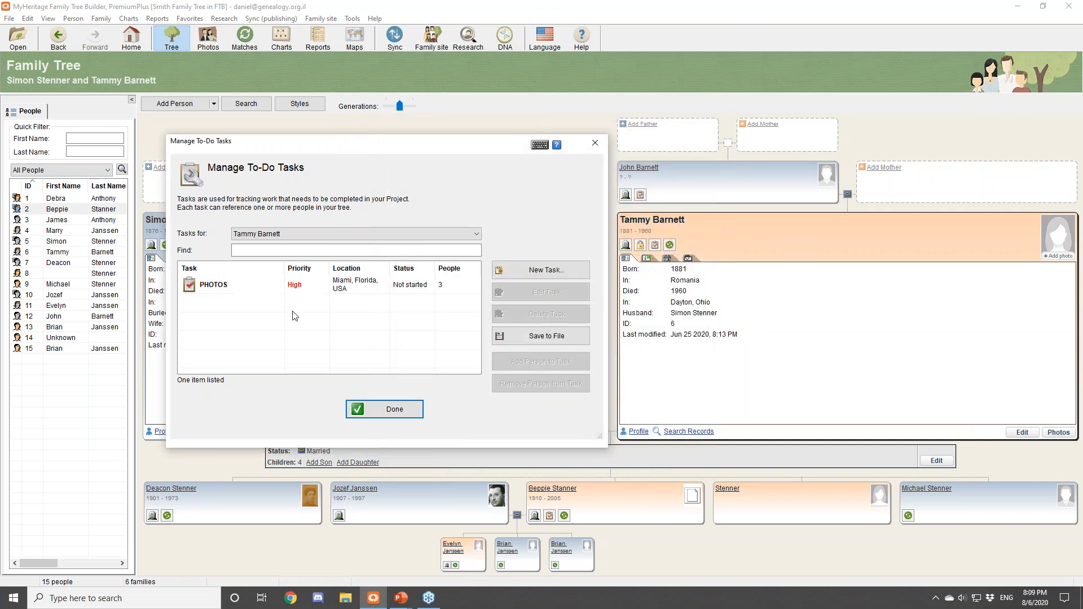
{"action": "left_click", "coordinate": [533, 272]}
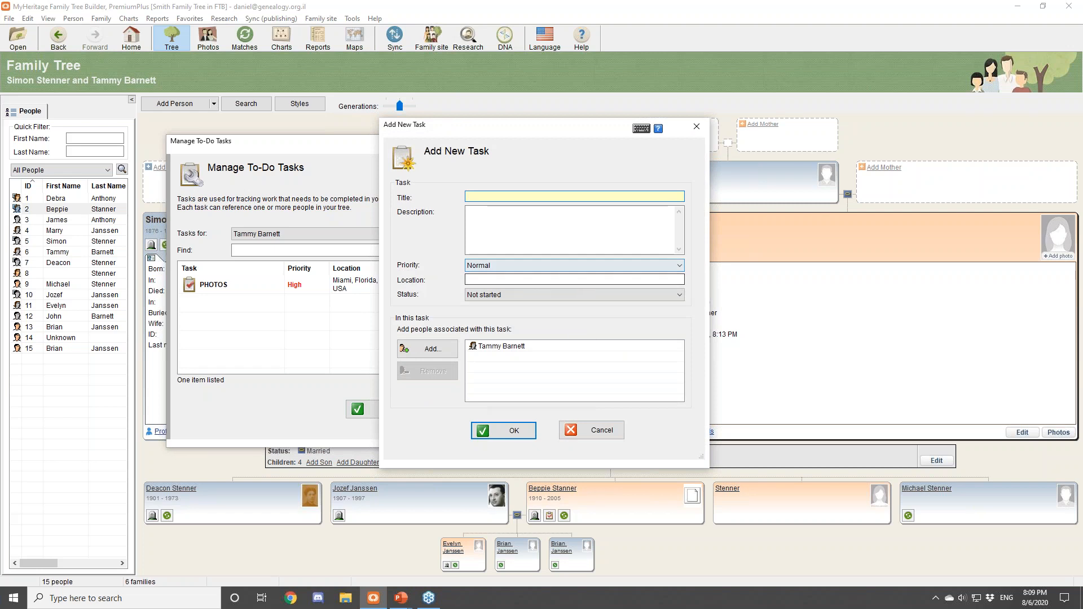
{"action": "left_click", "coordinate": [590, 430]}
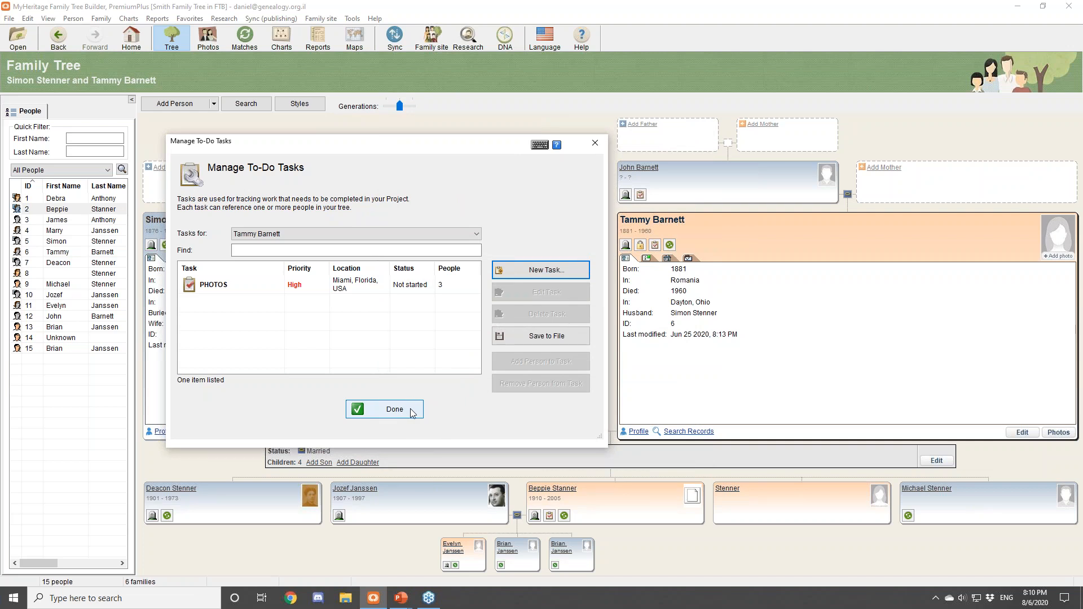
{"action": "left_click", "coordinate": [395, 410]}
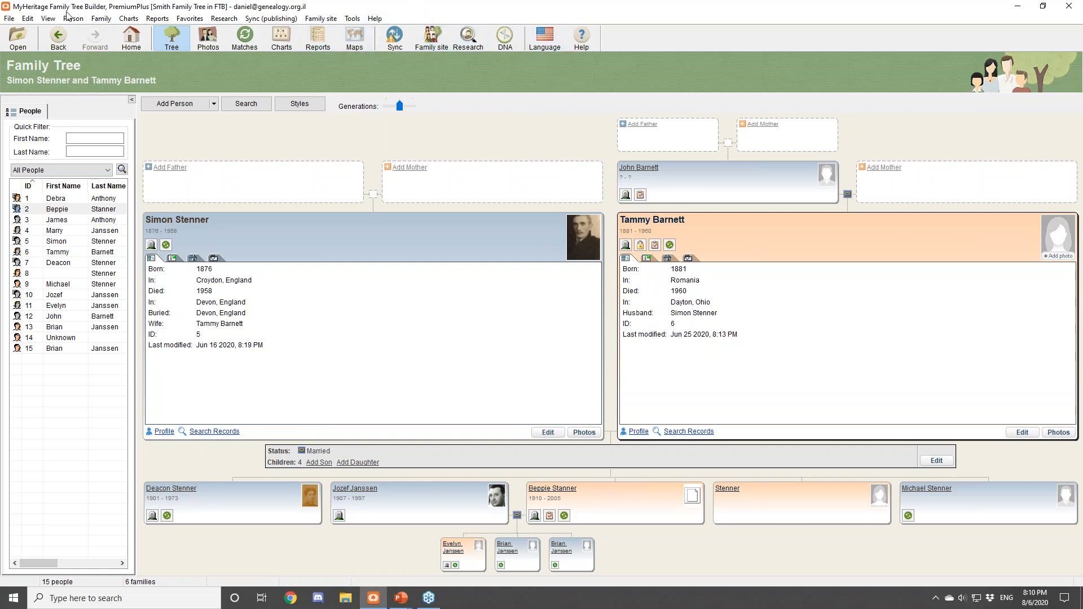
Review the management options available for the Smith Family Tree in FTB and Sample projects, and close the project manager
{"action": "left_click", "coordinate": [9, 21]}
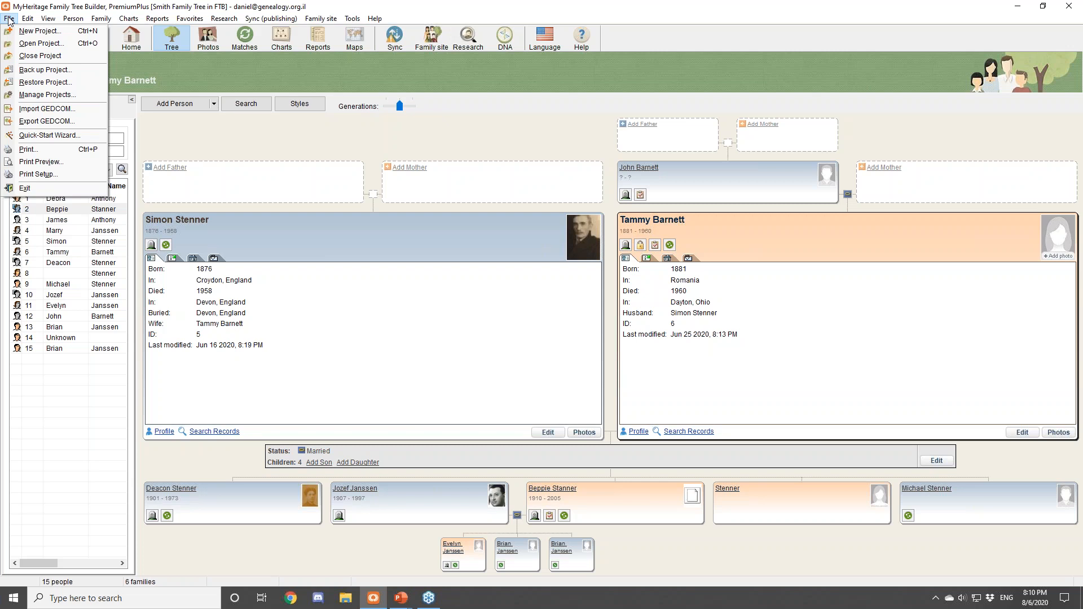
{"action": "left_click", "coordinate": [35, 94]}
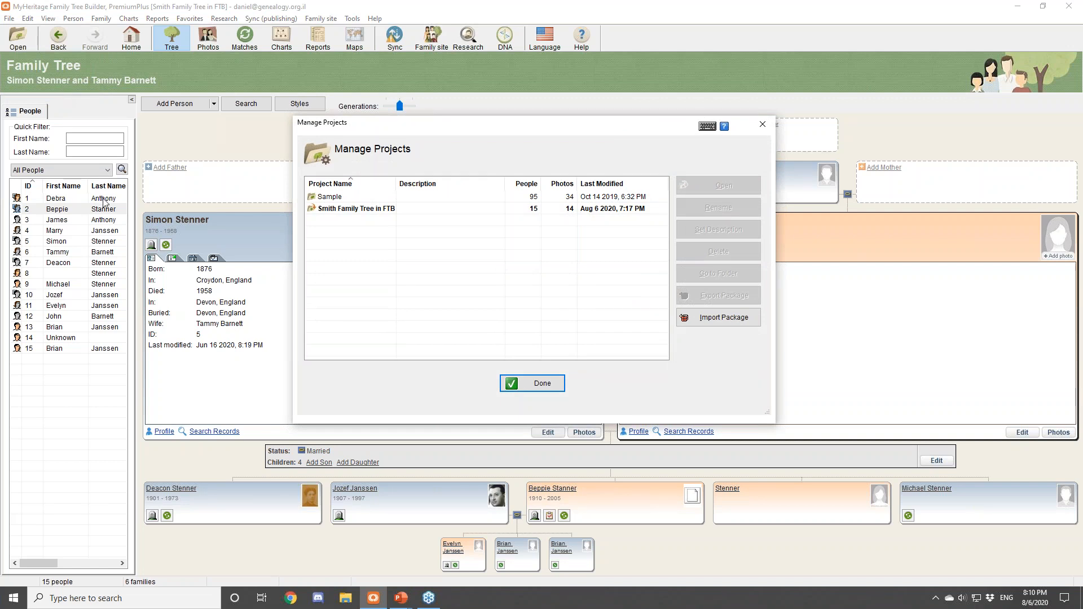
{"action": "left_click", "coordinate": [453, 210]}
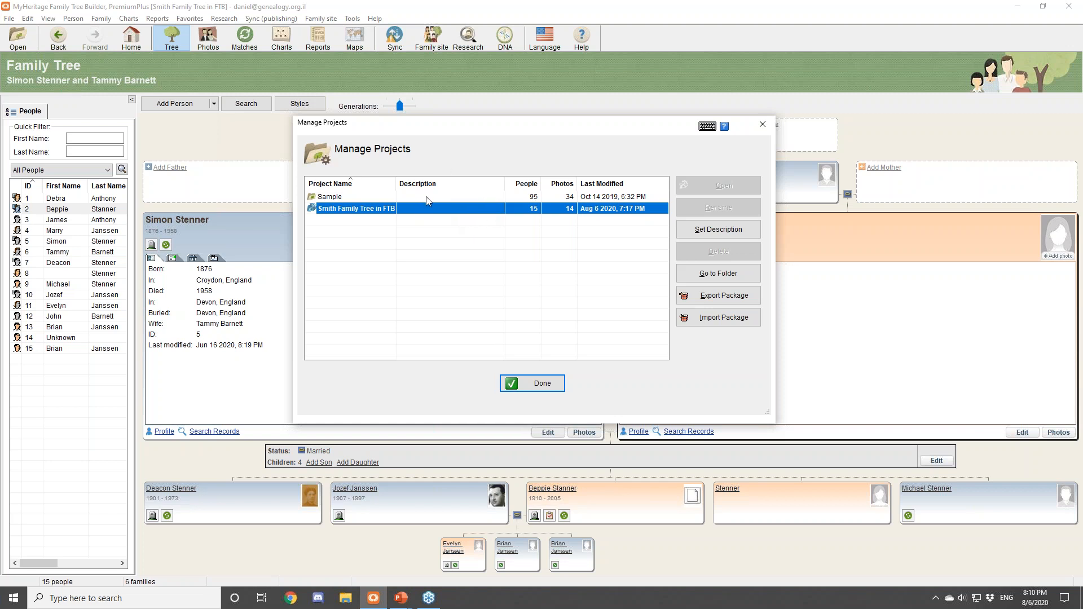
{"action": "left_click", "coordinate": [430, 199]}
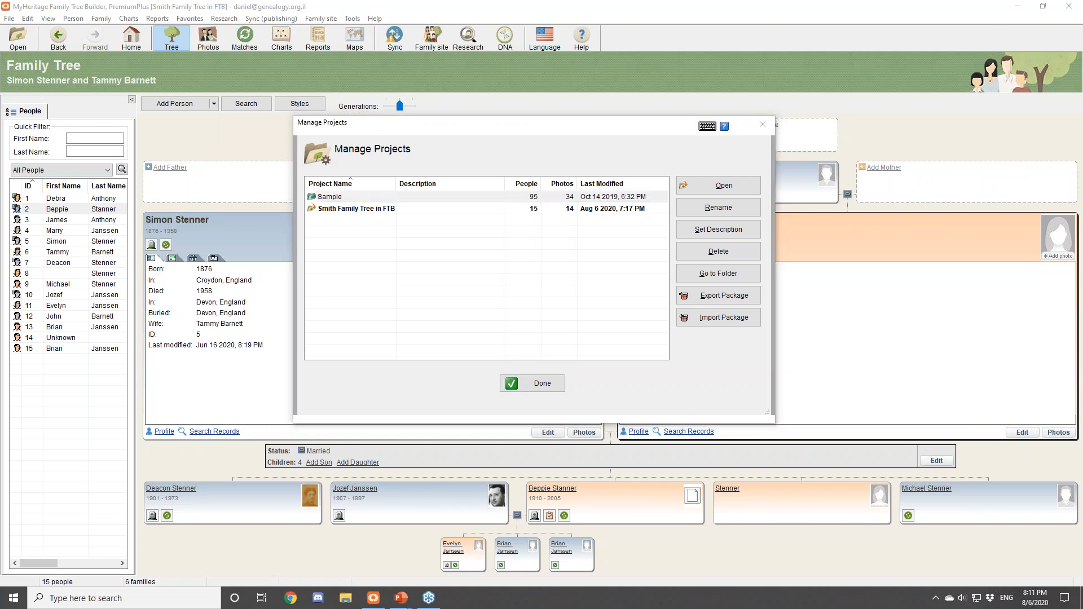
{"action": "left_click", "coordinate": [762, 124]}
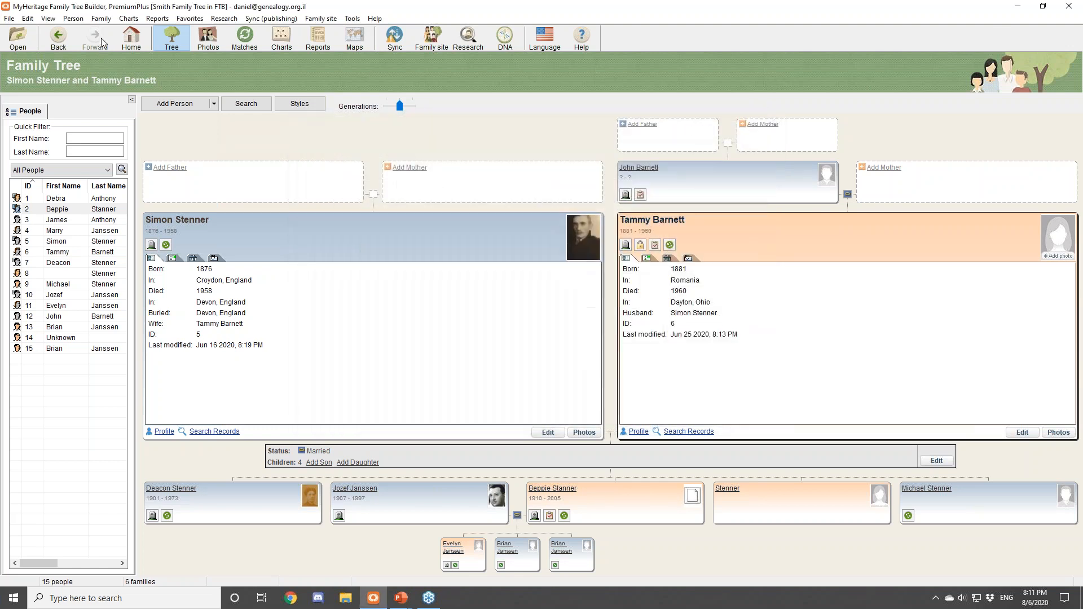
Review the basic and advanced criteria for searching people in the tree and cancel the search
{"action": "left_click", "coordinate": [10, 20]}
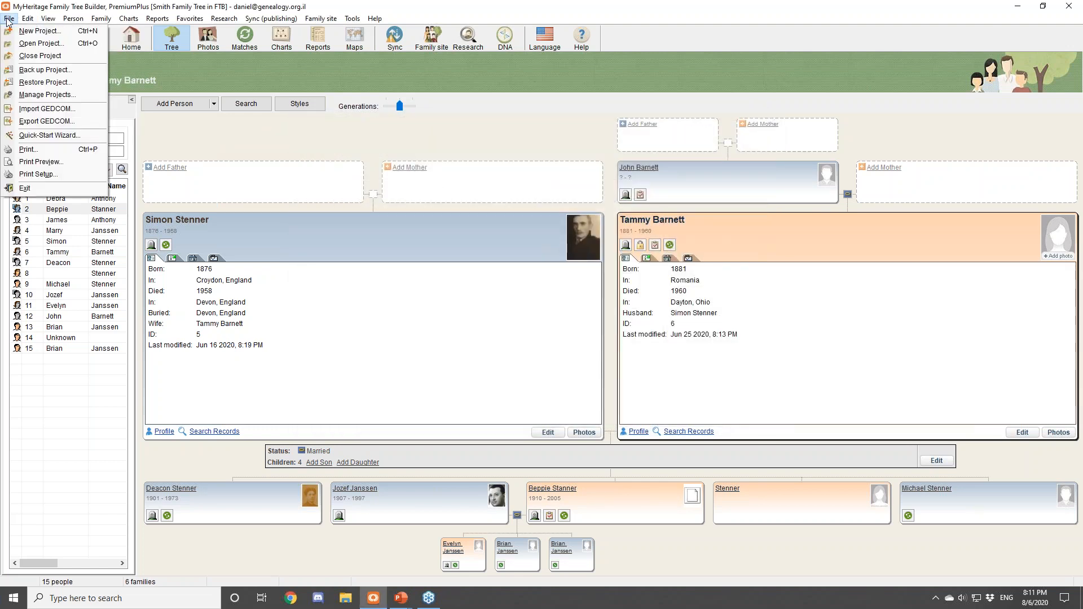
{"action": "mouse_move", "coordinate": [23, 21]}
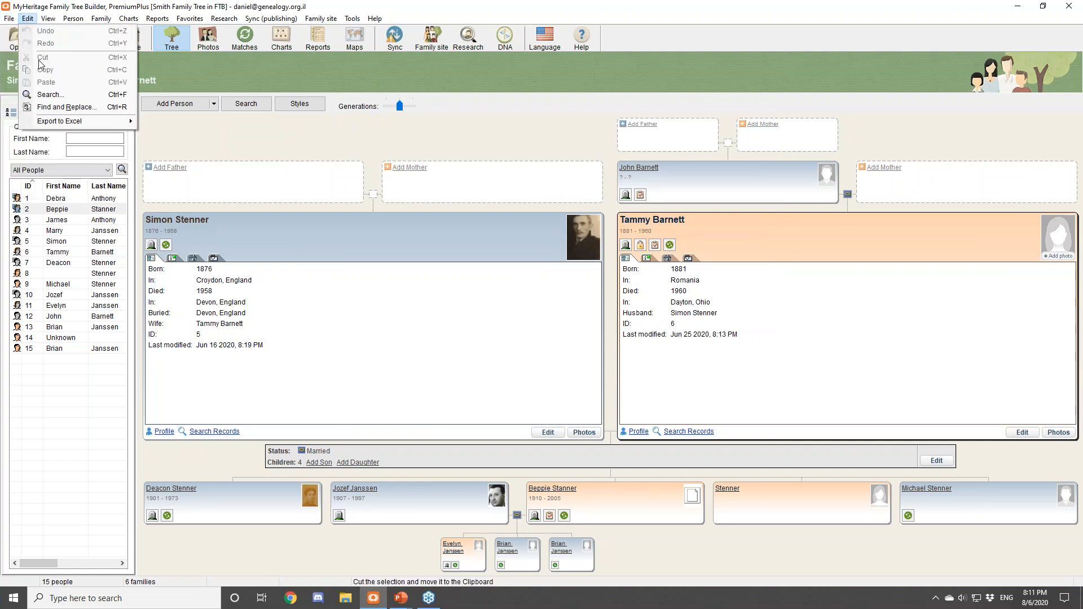
{"action": "left_click", "coordinate": [60, 96]}
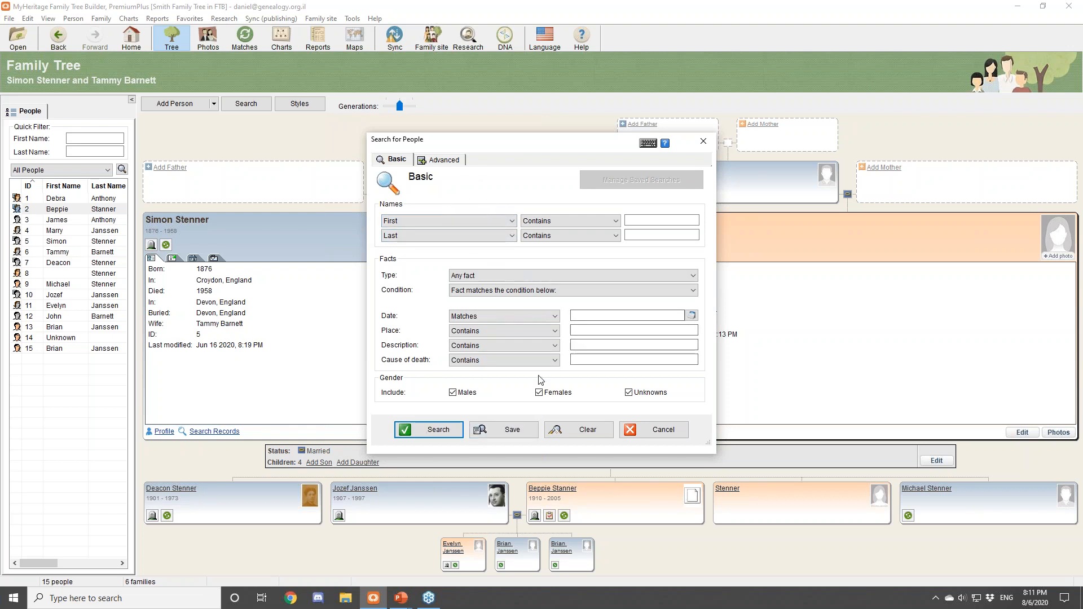
{"action": "left_click", "coordinate": [448, 162]}
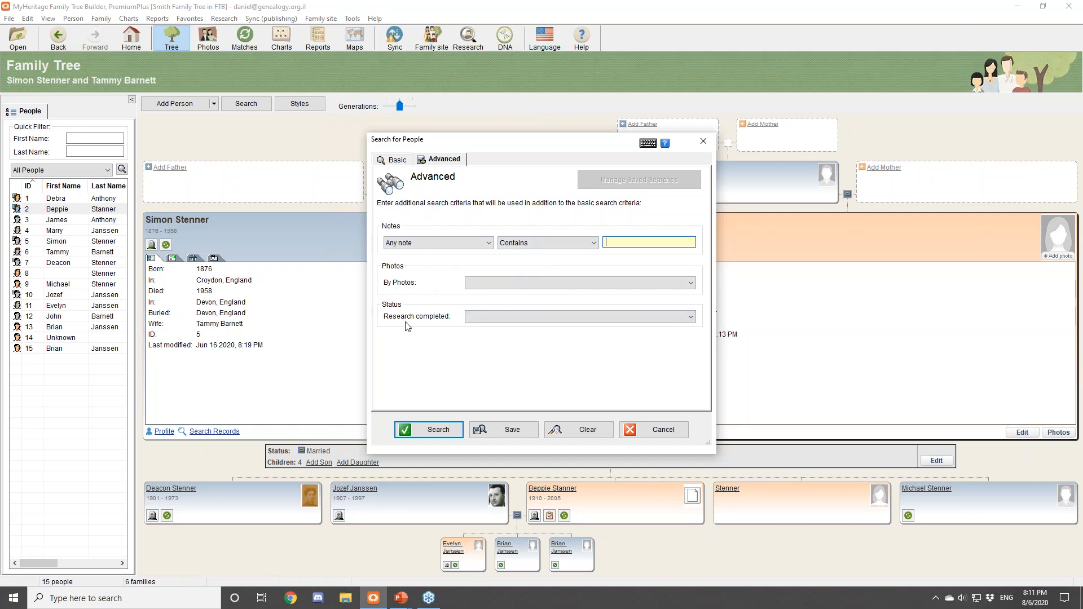
{"action": "left_click", "coordinate": [394, 163]}
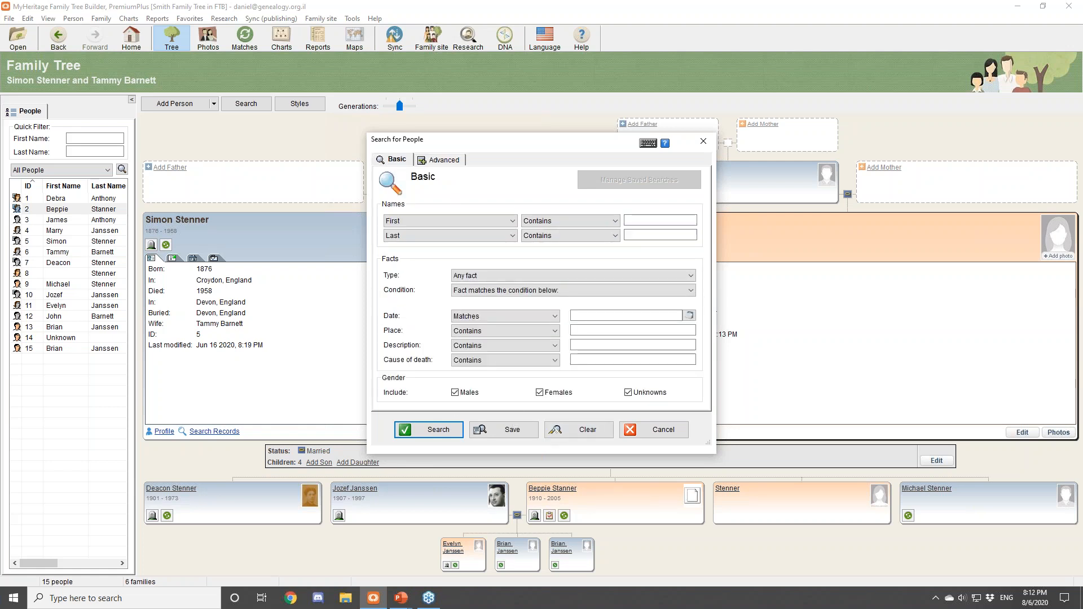
{"action": "left_click", "coordinate": [654, 430]}
Find all occurrences of the husband's surname with Find and Replace, entering a single-n spelling as the replacement
{"action": "left_click", "coordinate": [28, 18]}
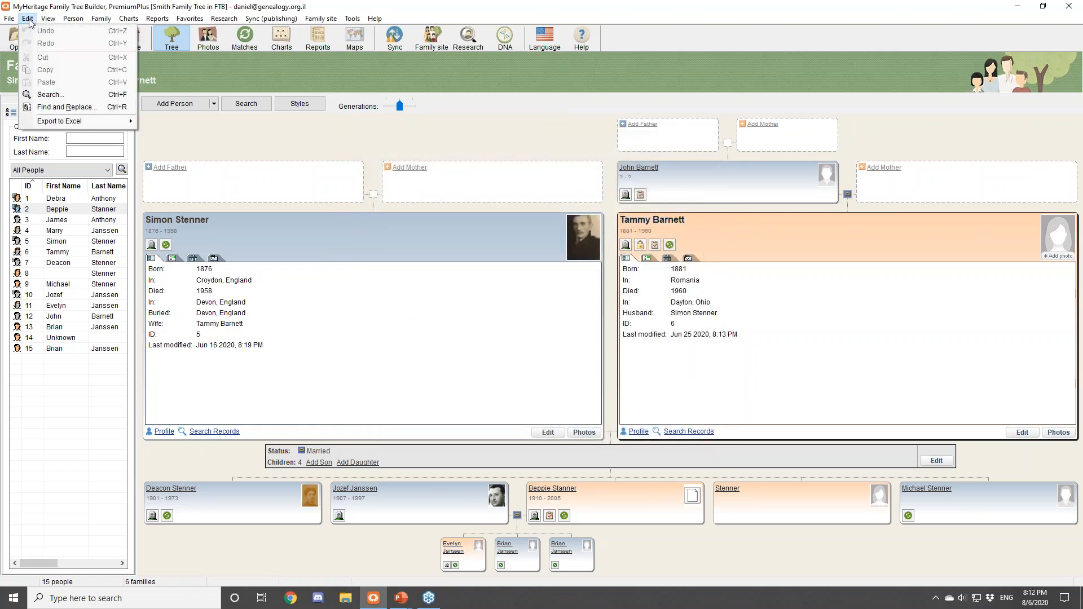
{"action": "left_click", "coordinate": [65, 107]}
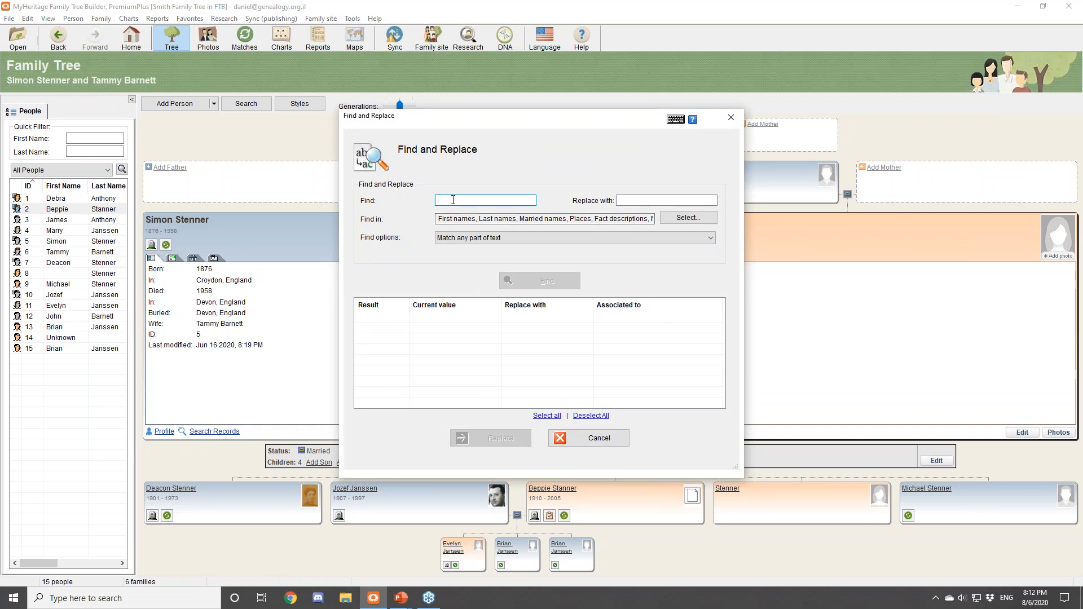
{"action": "type", "text": "Stenne"}
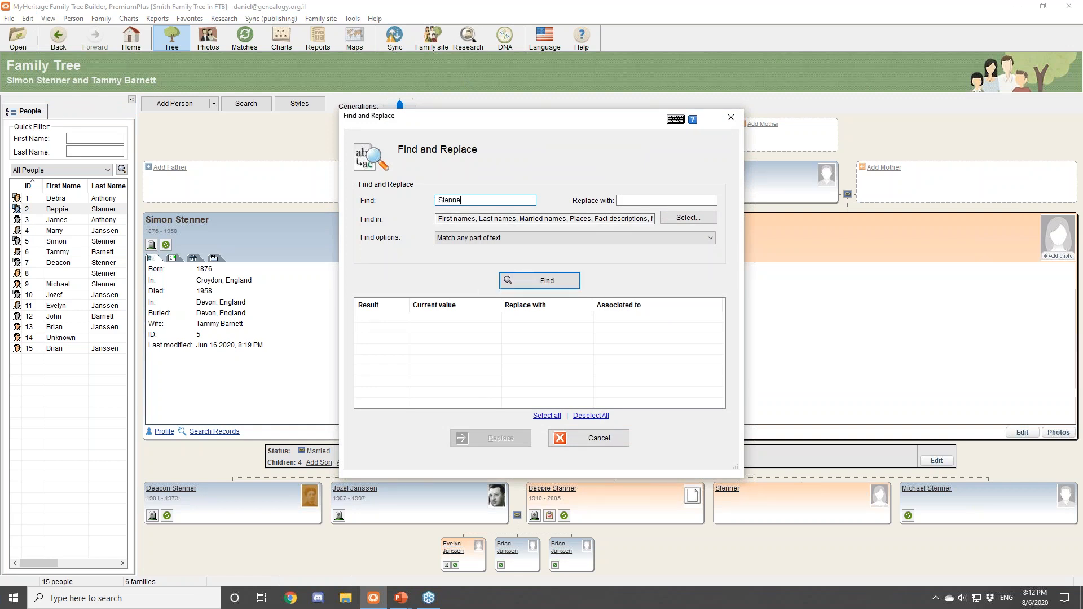
{"action": "type", "text": "r"}
{"action": "left_click", "coordinate": [630, 201]}
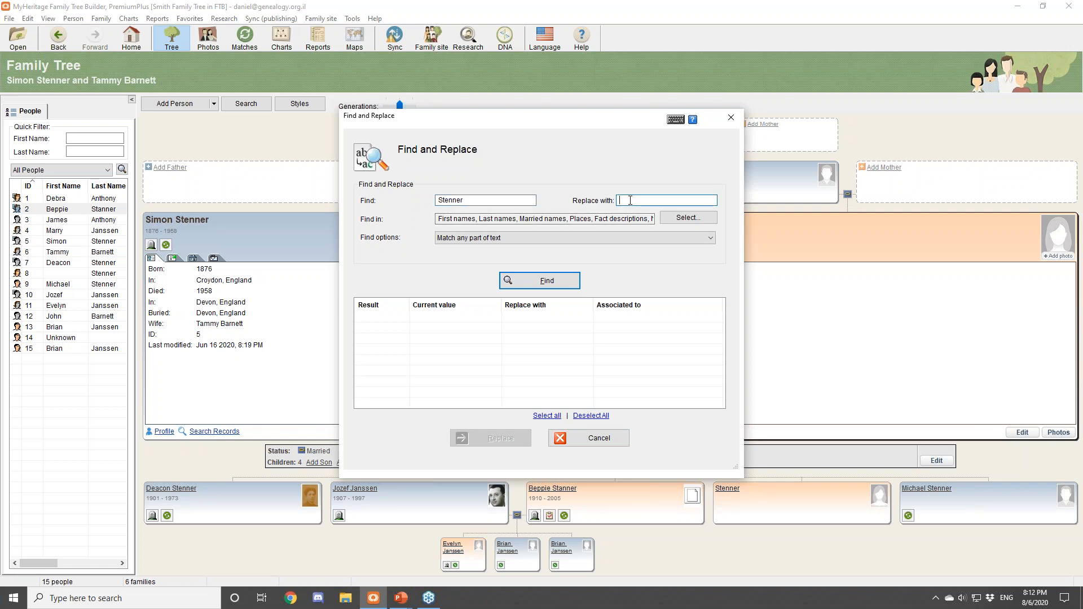
{"action": "type", "text": "Stener"}
{"action": "left_click", "coordinate": [545, 285]}
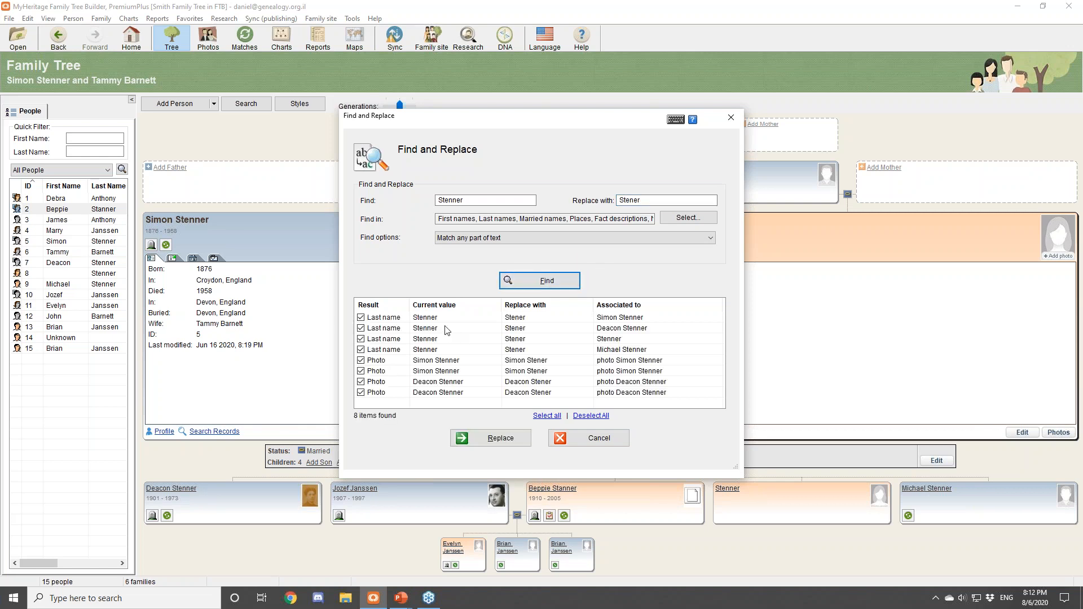
Check the available text matching options for Find and Replace, keeping Match any part of text
{"action": "double_click", "coordinate": [446, 202]}
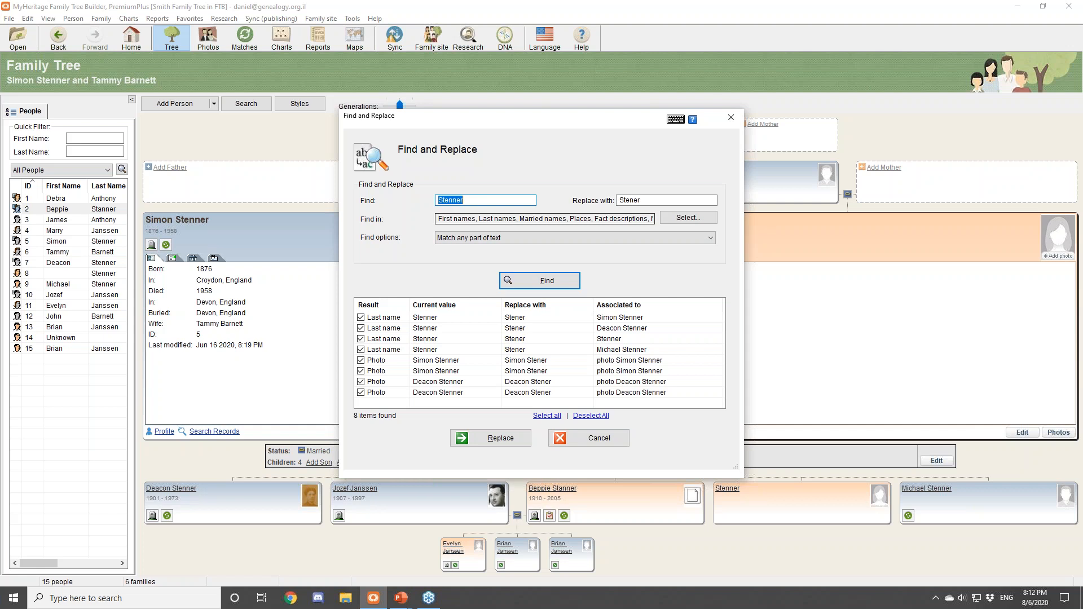
{"action": "left_click", "coordinate": [490, 239]}
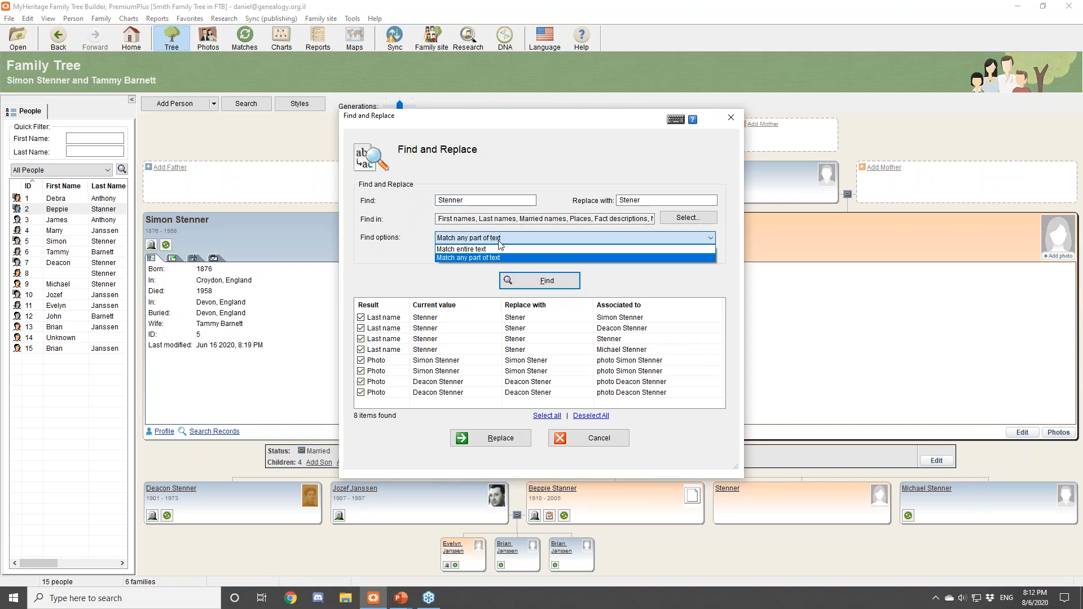
{"action": "left_click", "coordinate": [502, 239]}
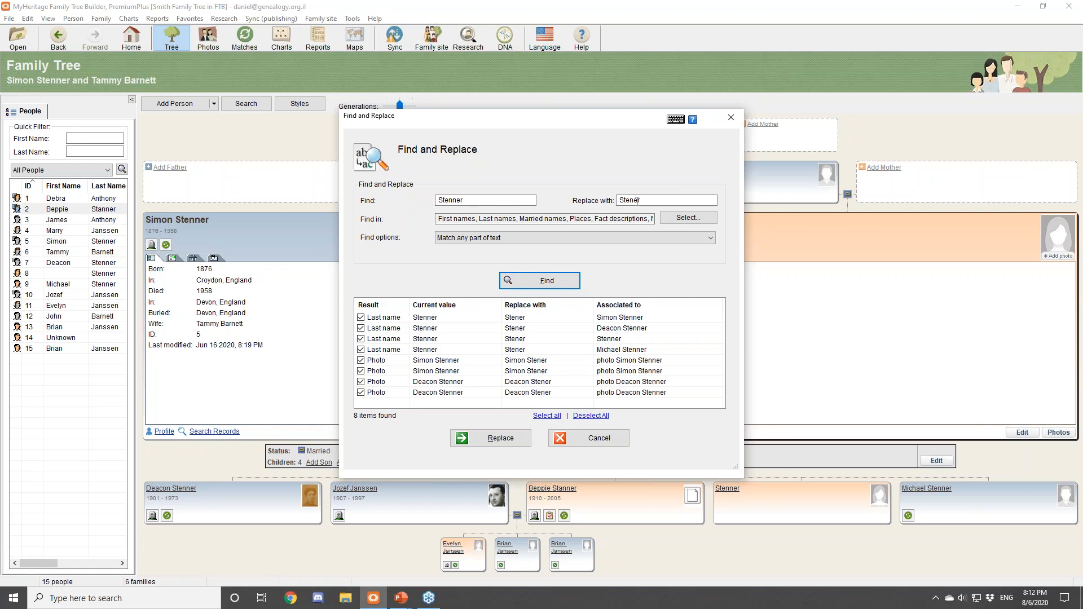
Exclude every second match, two last names and two photos, from the replacement and cancel Find and Replace
{"action": "left_click", "coordinate": [403, 318]}
{"action": "left_click", "coordinate": [361, 392]}
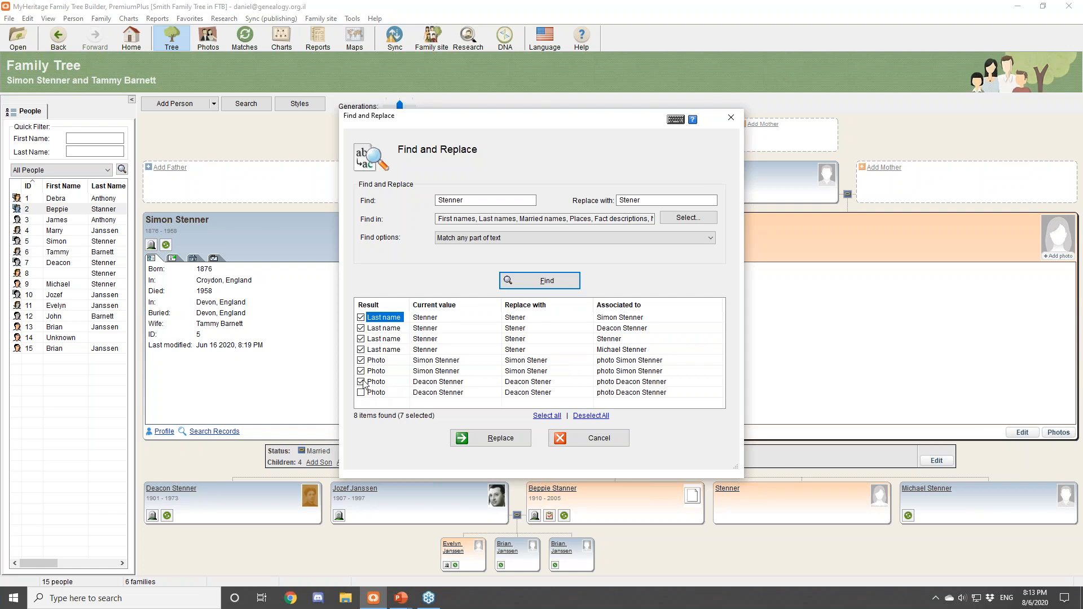
{"action": "left_click", "coordinate": [361, 371]}
{"action": "left_click", "coordinate": [361, 349]}
{"action": "left_click", "coordinate": [361, 327]}
{"action": "left_click", "coordinate": [378, 350]}
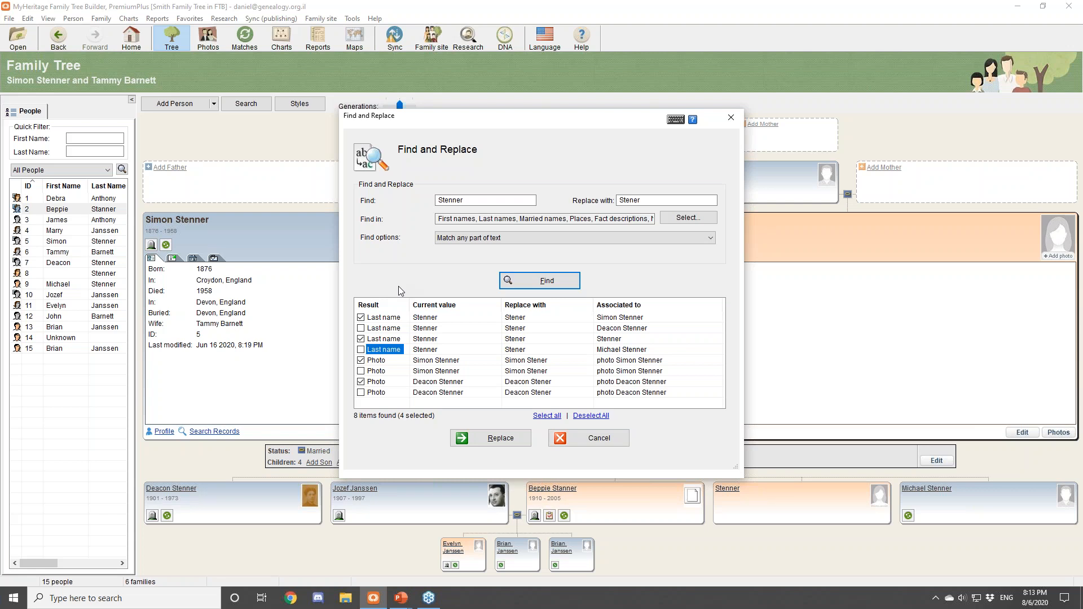
{"action": "left_click", "coordinate": [580, 441]}
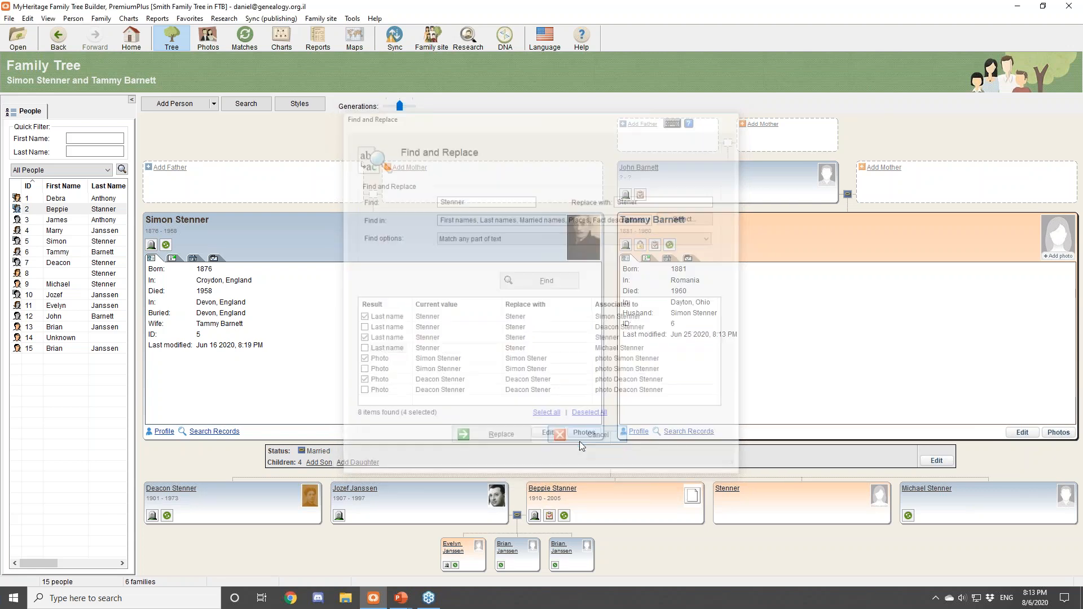
Start a custom Excel report export and look over the search criteria for choosing people, closing them without entries
{"action": "left_click", "coordinate": [28, 18]}
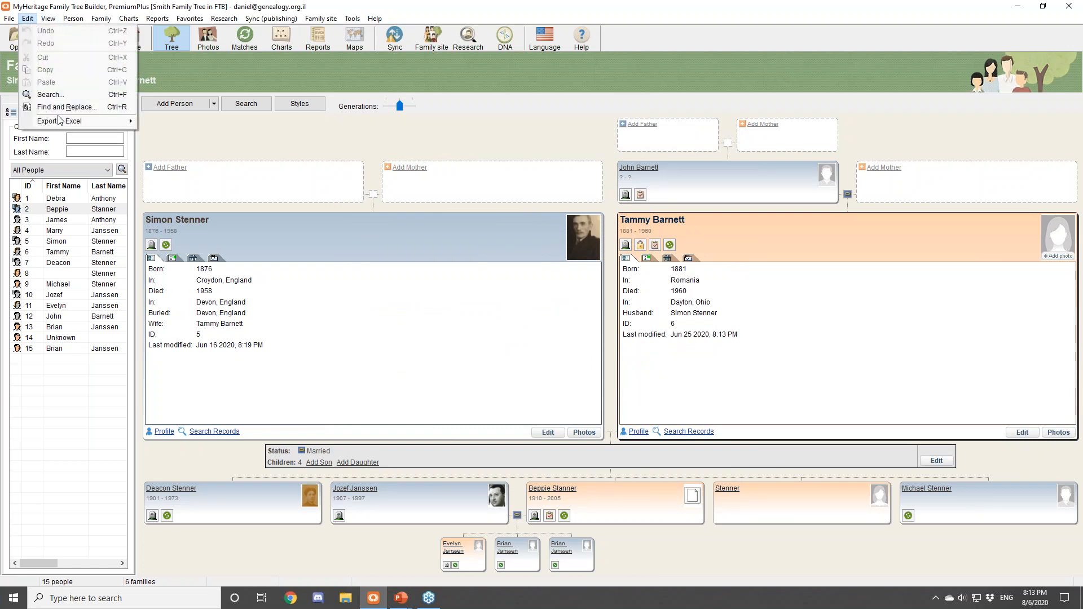
{"action": "mouse_move", "coordinate": [61, 121]}
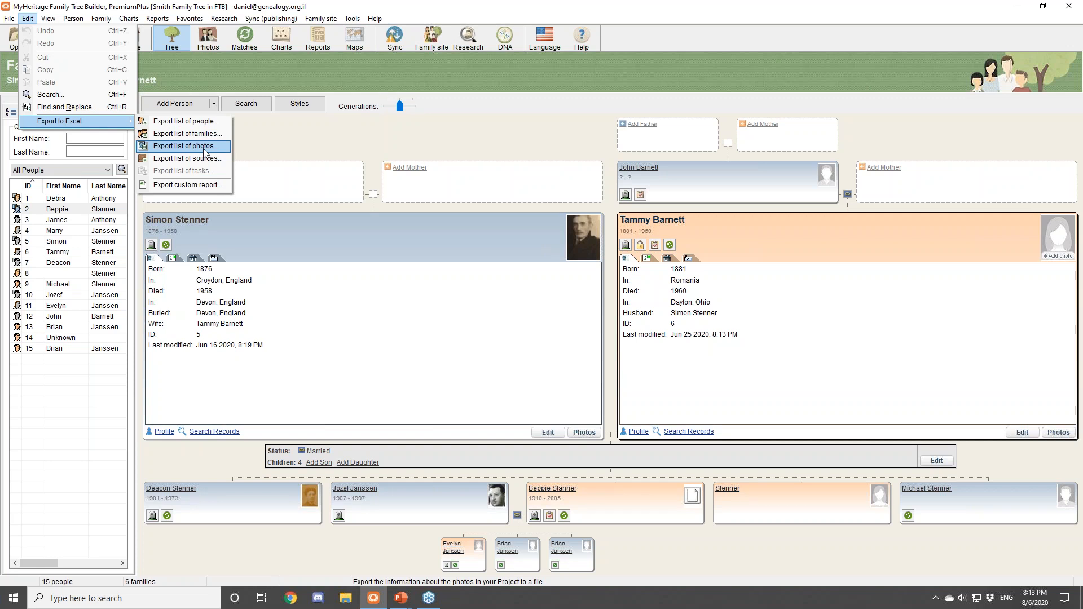
{"action": "left_click", "coordinate": [210, 185]}
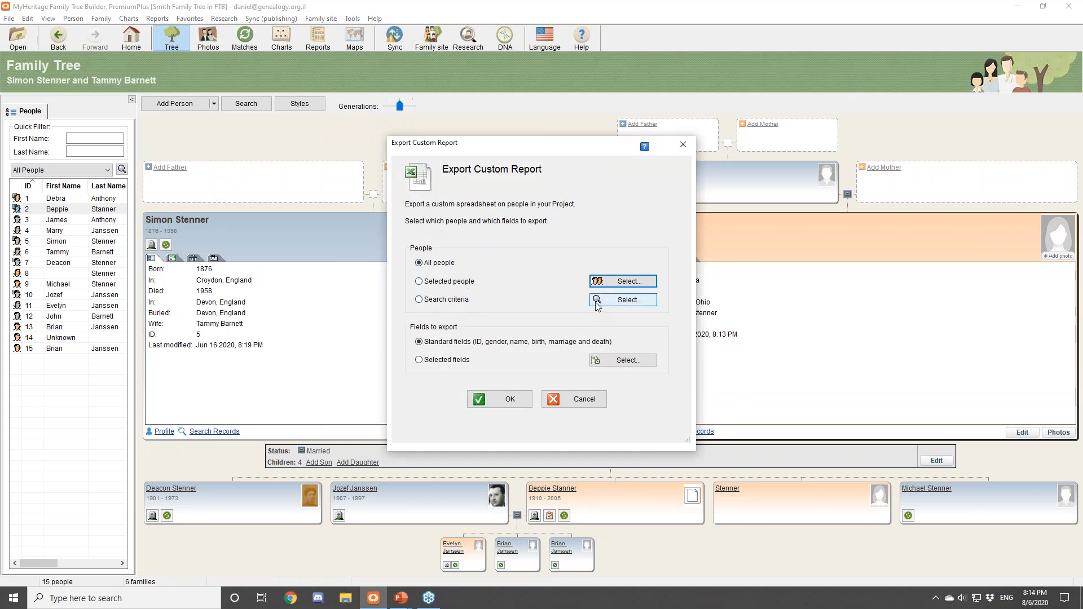
{"action": "left_click", "coordinate": [434, 300]}
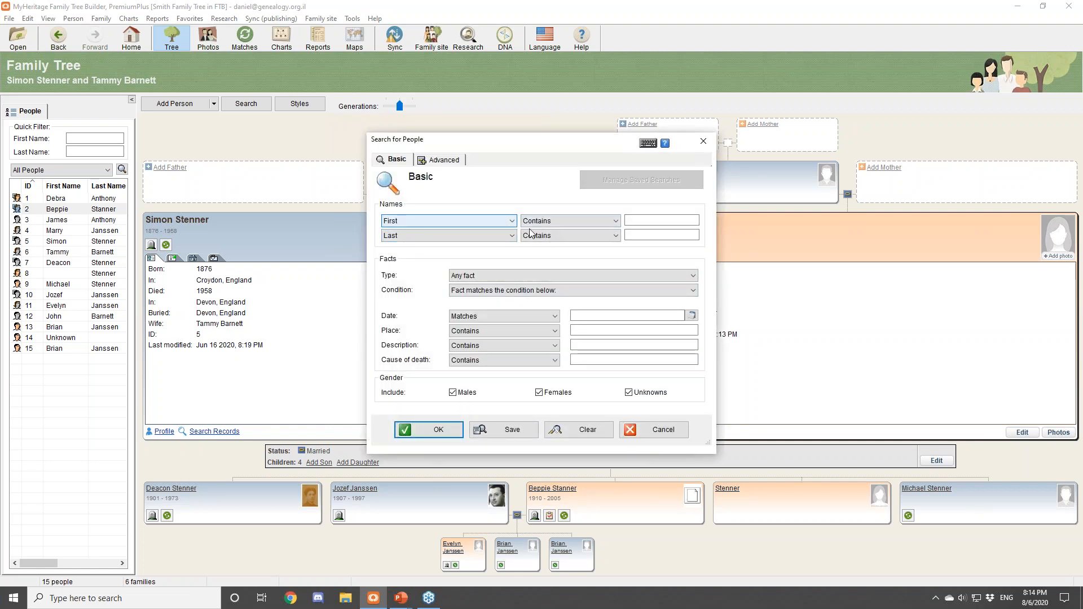
{"action": "left_click", "coordinate": [703, 143]}
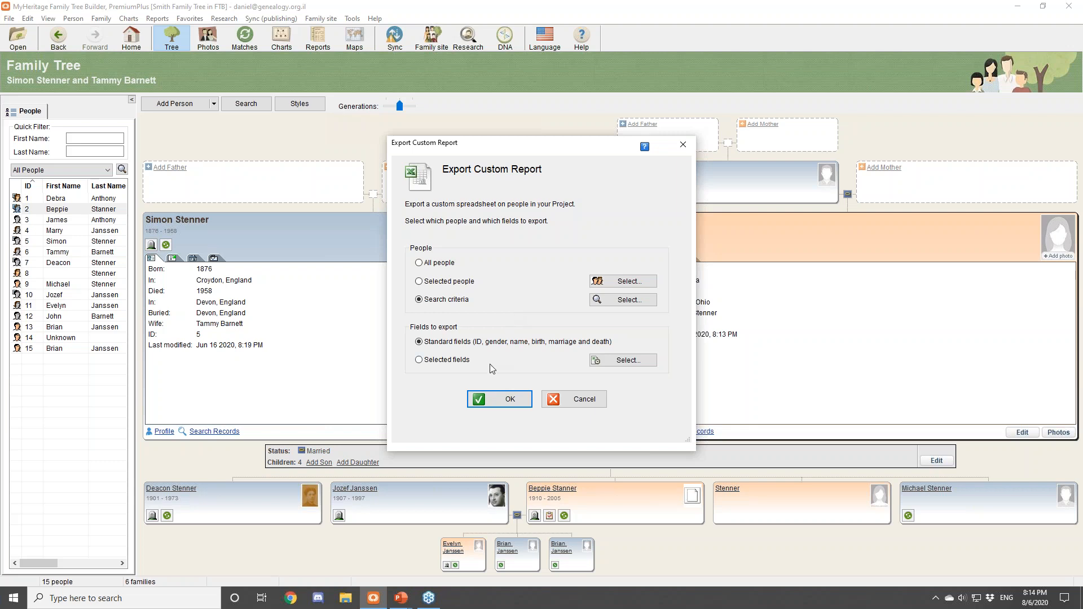
Review the facts that can be included in the custom report and cancel the export
{"action": "left_click", "coordinate": [624, 361]}
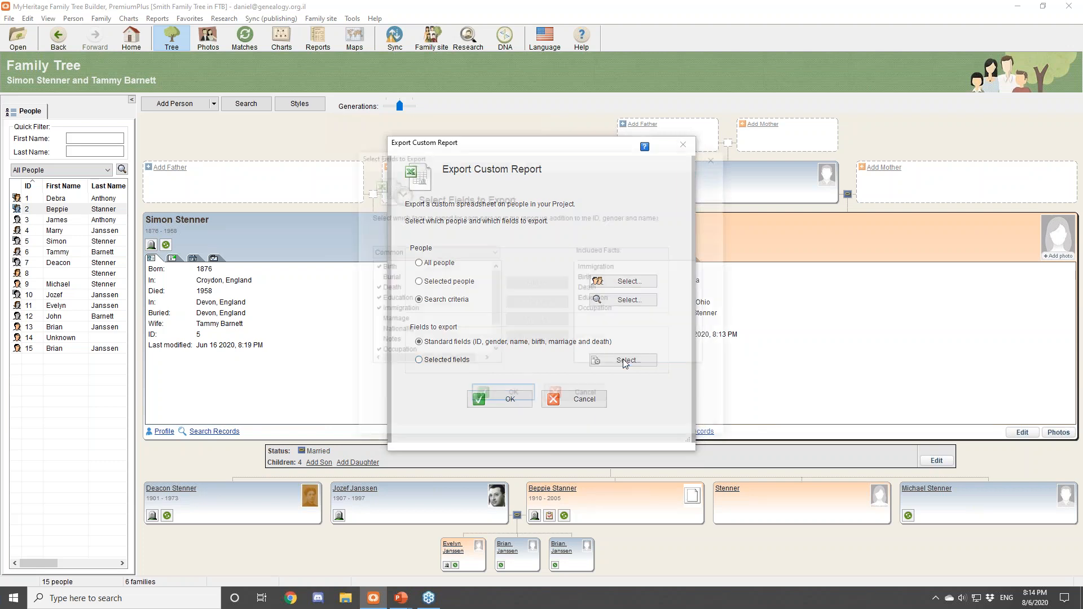
{"action": "mouse_move", "coordinate": [497, 301]}
{"action": "left_mouse_down"}
{"action": "mouse_move", "coordinate": [497, 324]}
{"action": "mouse_move", "coordinate": [497, 300]}
{"action": "left_mouse_up"}
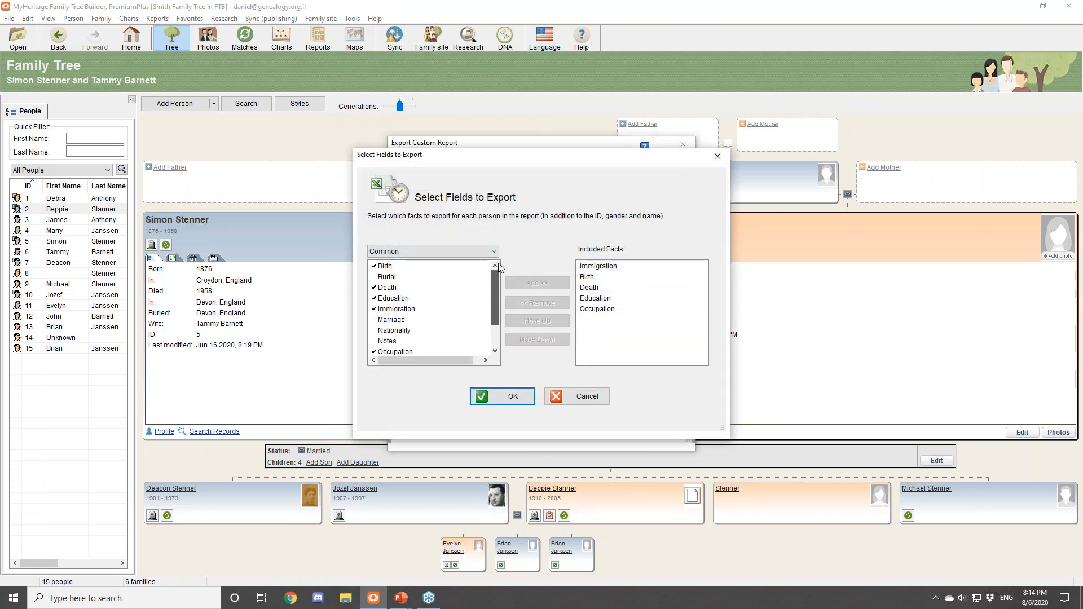
{"action": "left_click", "coordinate": [575, 398]}
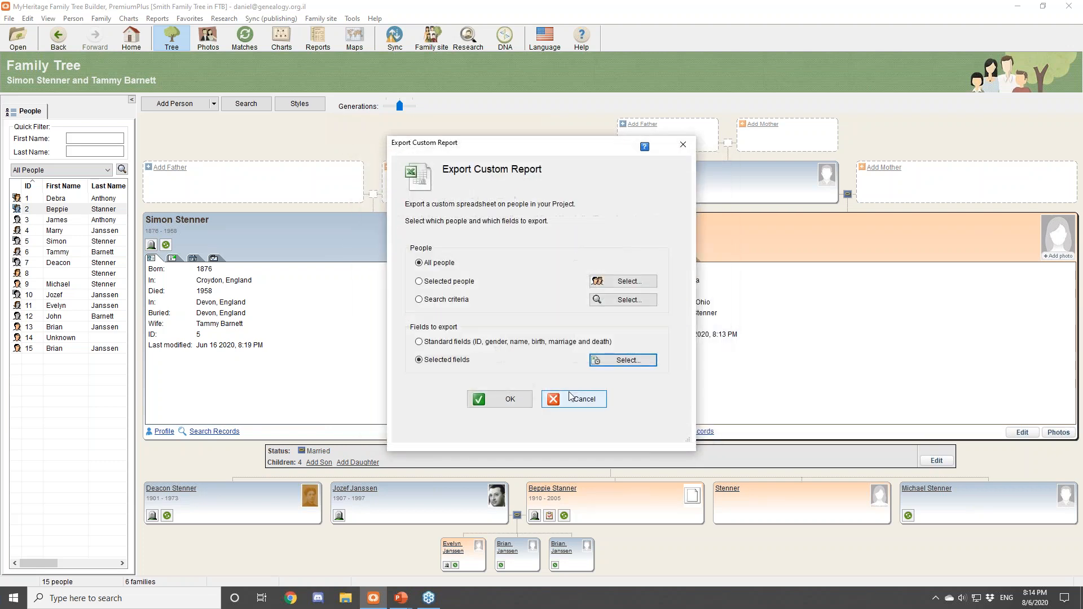
{"action": "left_click", "coordinate": [567, 401]}
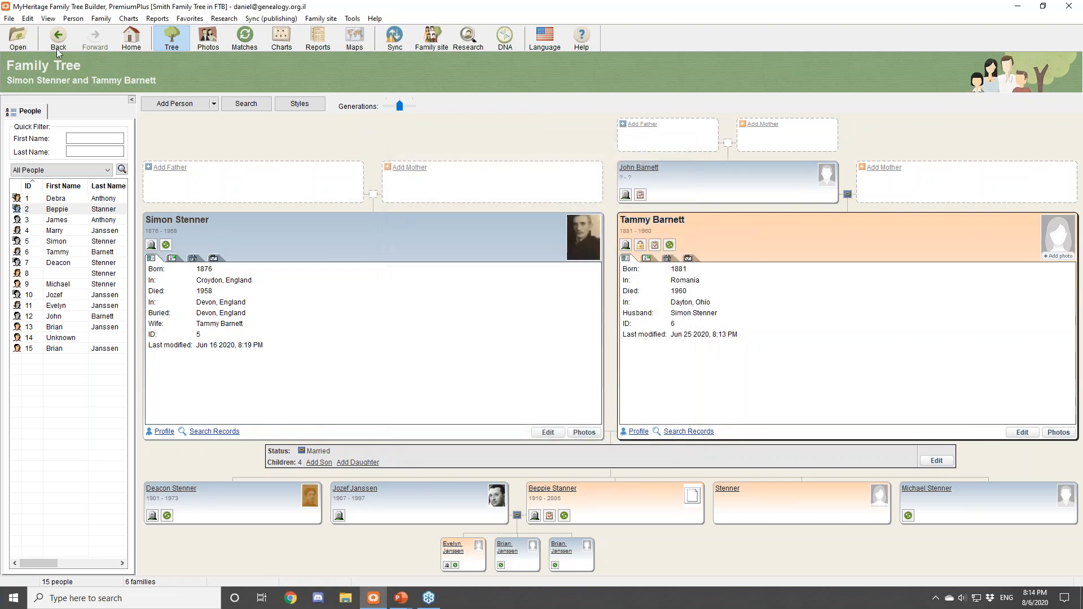
Open the source manager and inspect the S.S.Success Ship Manifest source's details and usage without changing anything
{"action": "left_click", "coordinate": [27, 18]}
{"action": "mouse_move", "coordinate": [60, 121]}
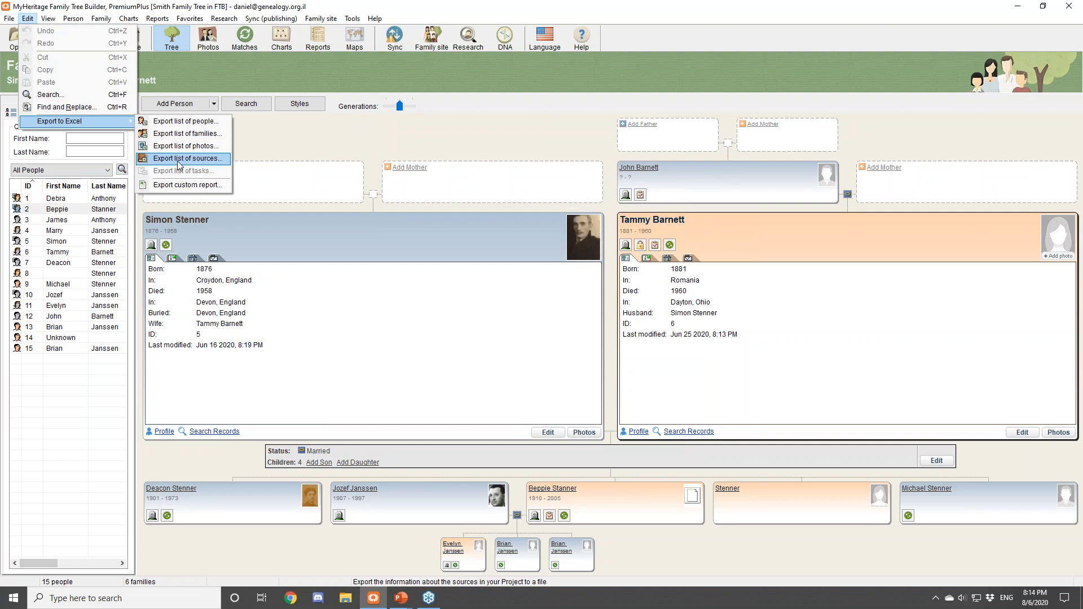
{"action": "mouse_move", "coordinate": [54, 21]}
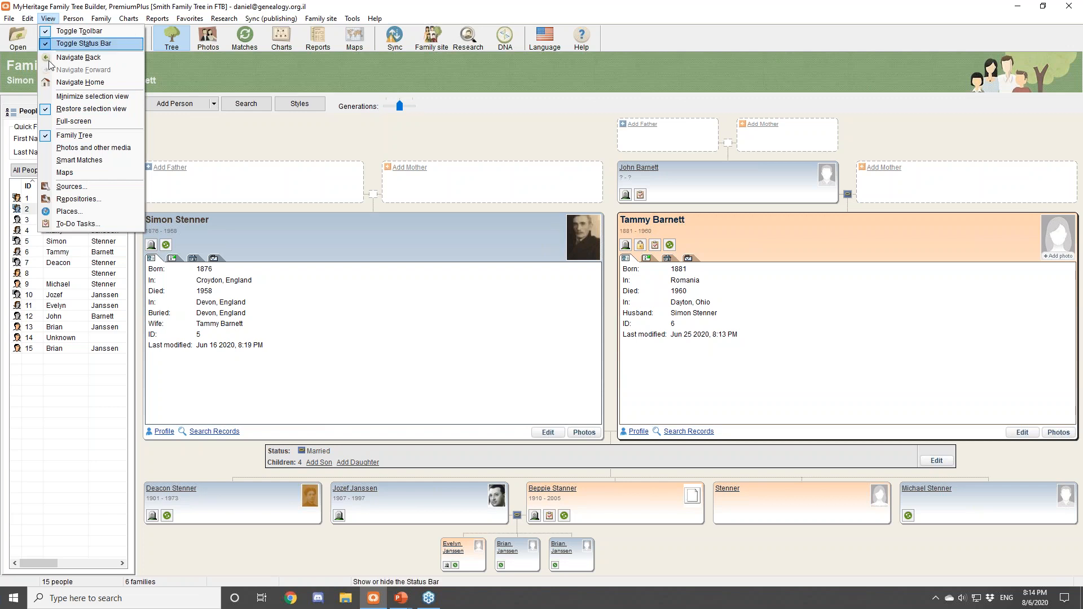
{"action": "left_click", "coordinate": [72, 187]}
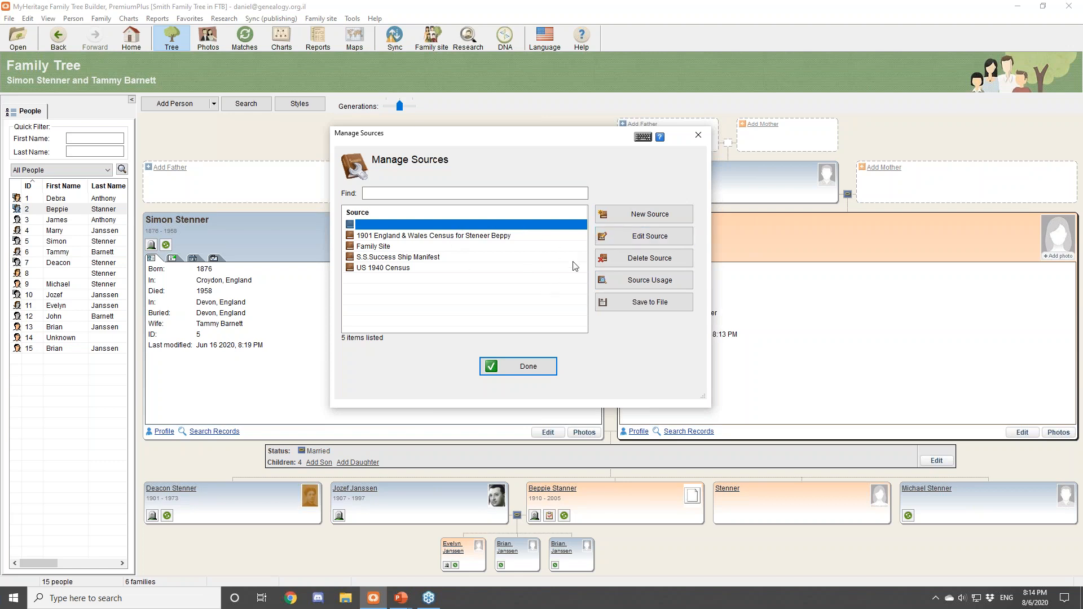
{"action": "left_click", "coordinate": [499, 258]}
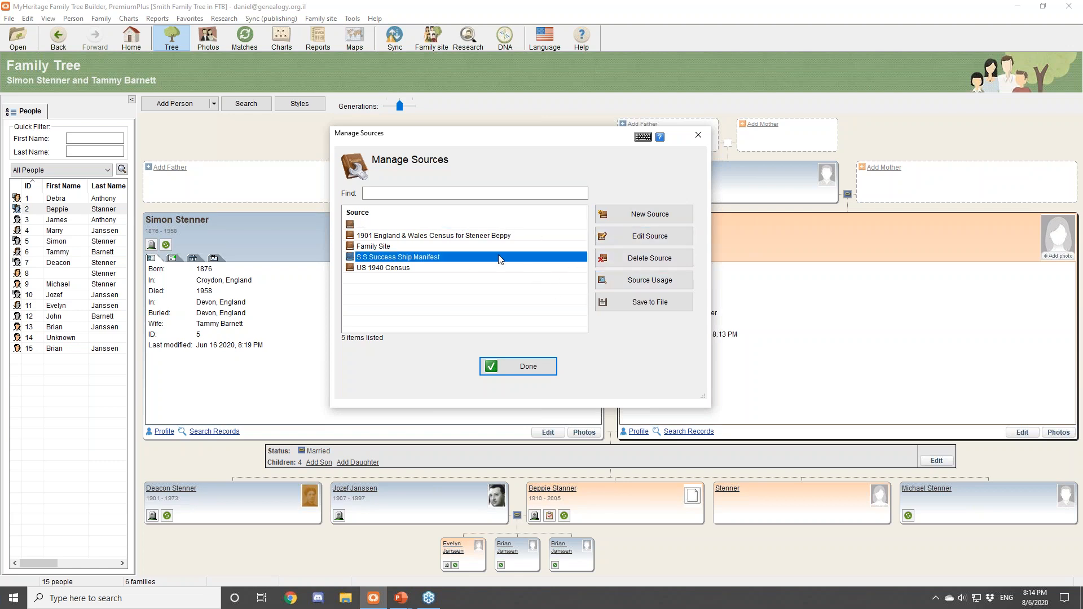
{"action": "left_click", "coordinate": [621, 238]}
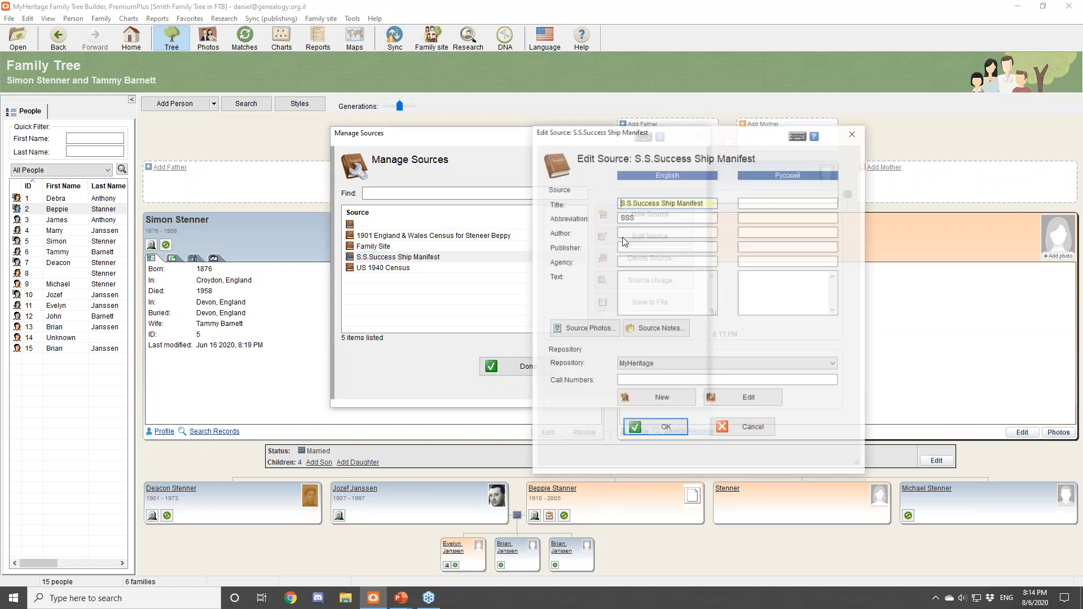
{"action": "left_click", "coordinate": [854, 135]}
{"action": "left_click", "coordinate": [639, 279]}
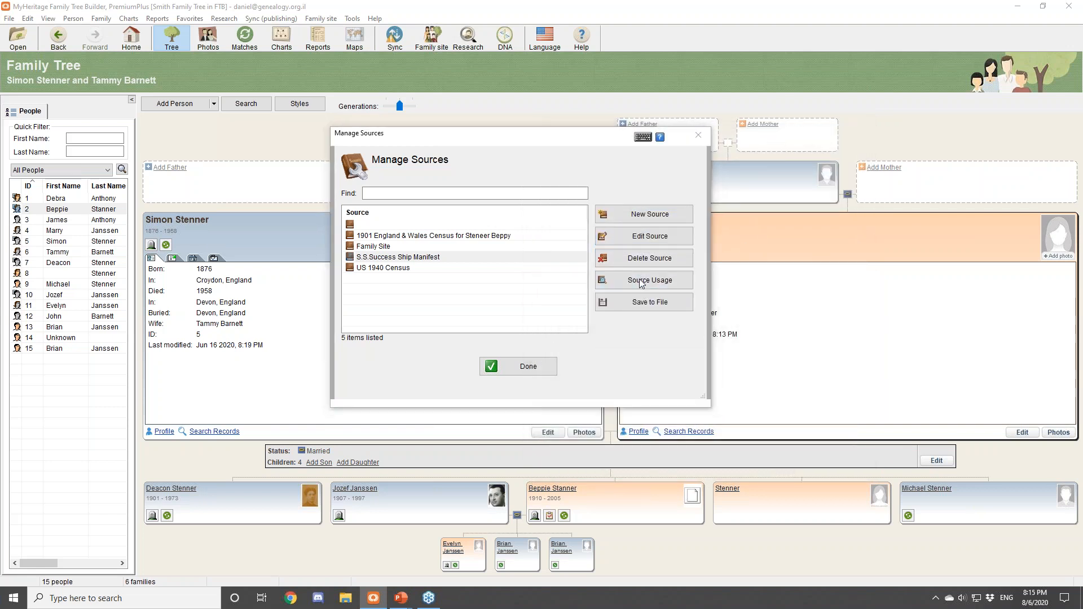
{"action": "left_click", "coordinate": [650, 159]}
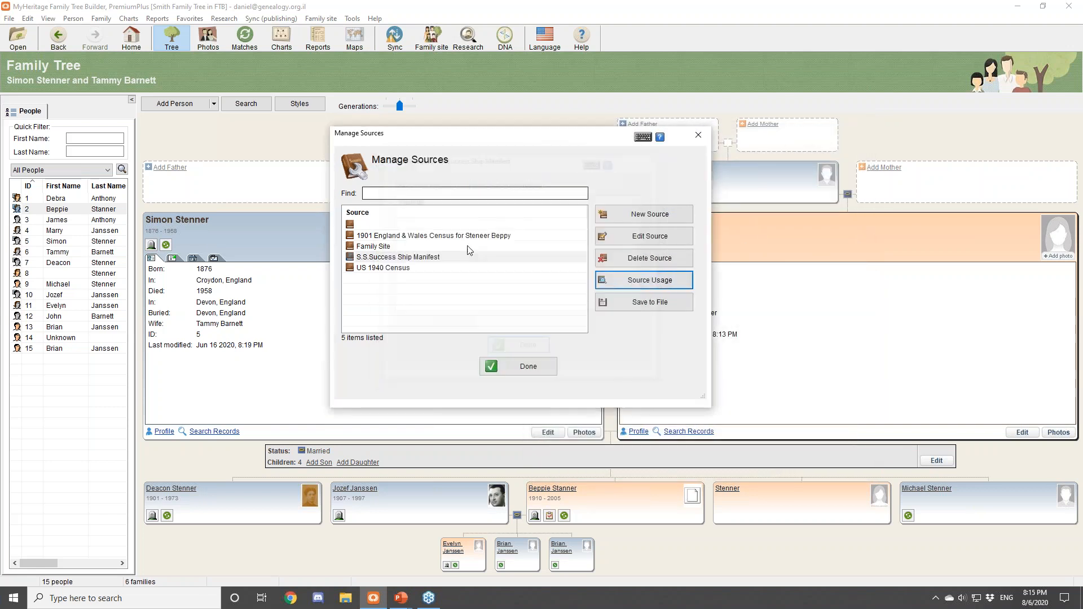
Check which citations use the Family Site source, then close the source manager without changes
{"action": "left_click", "coordinate": [401, 248]}
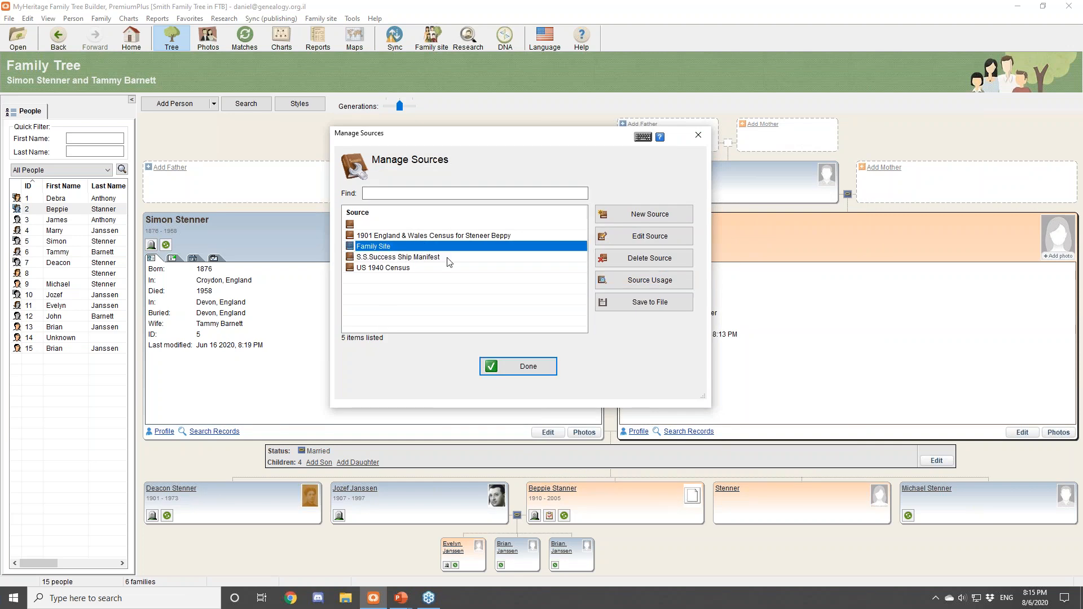
{"action": "left_click", "coordinate": [630, 285]}
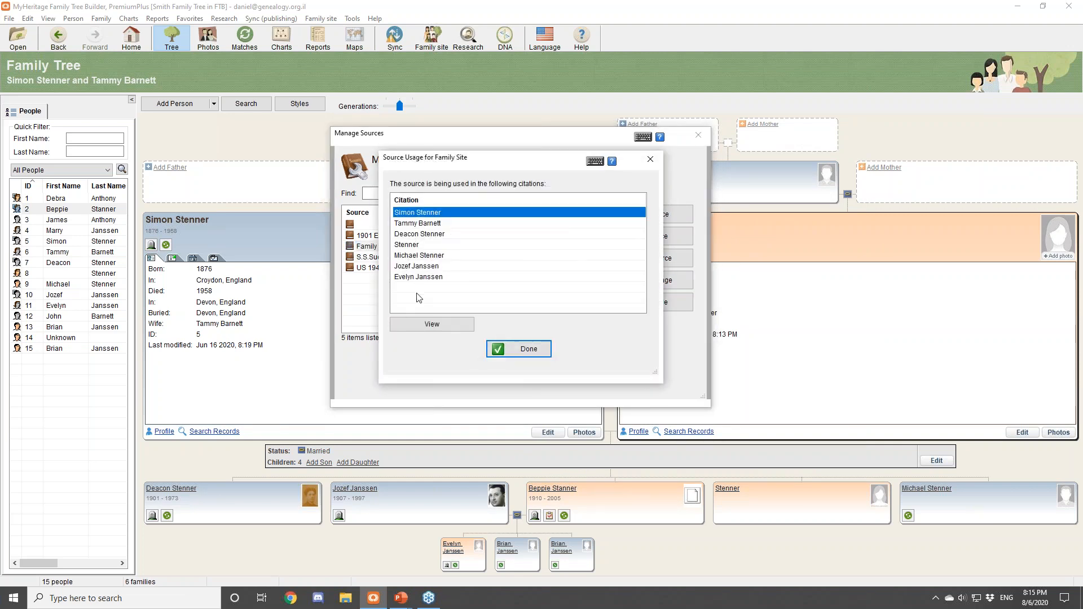
{"action": "left_click", "coordinate": [427, 224]}
{"action": "left_click", "coordinate": [429, 233]}
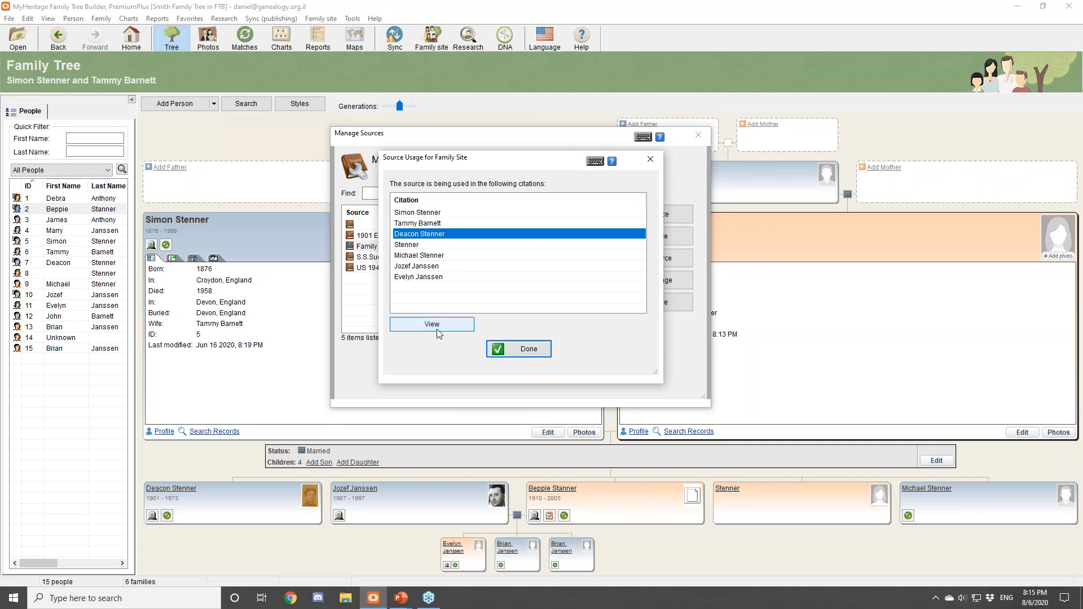
{"action": "left_click", "coordinate": [524, 350]}
{"action": "left_click", "coordinate": [528, 368]}
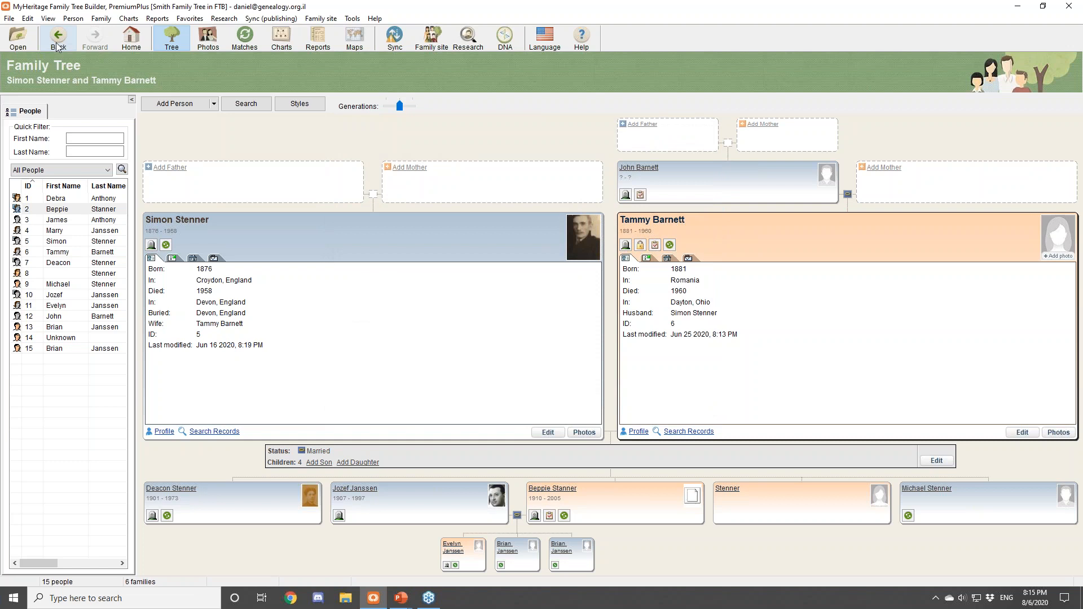
Open the repository manager, check which sources use the Library Of Congress repository, and close it unchanged
{"action": "left_click", "coordinate": [48, 19]}
{"action": "left_click", "coordinate": [79, 198]}
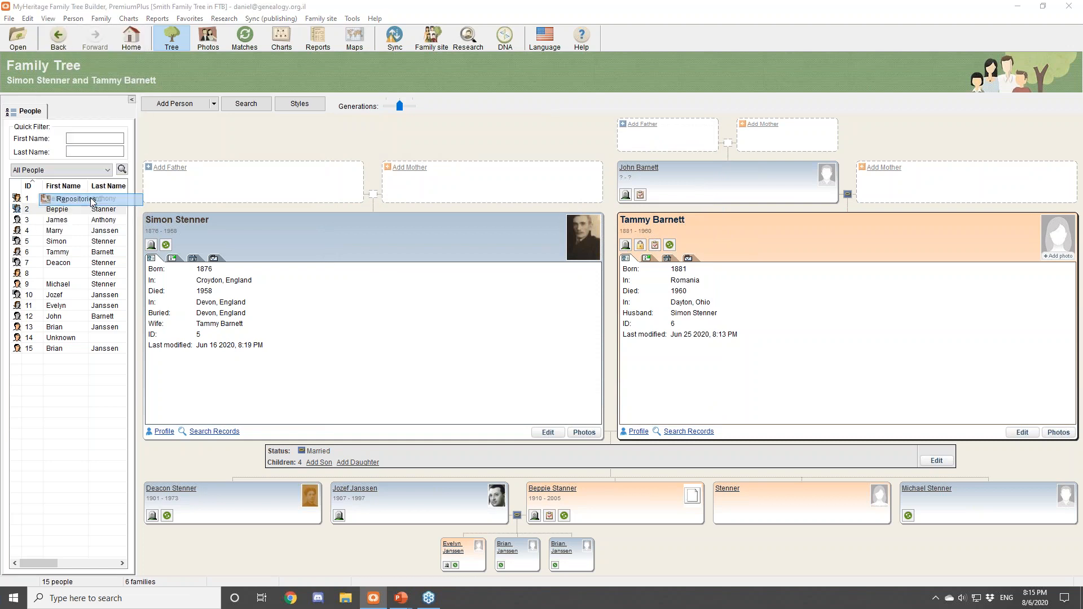
{"action": "left_click", "coordinate": [463, 258]}
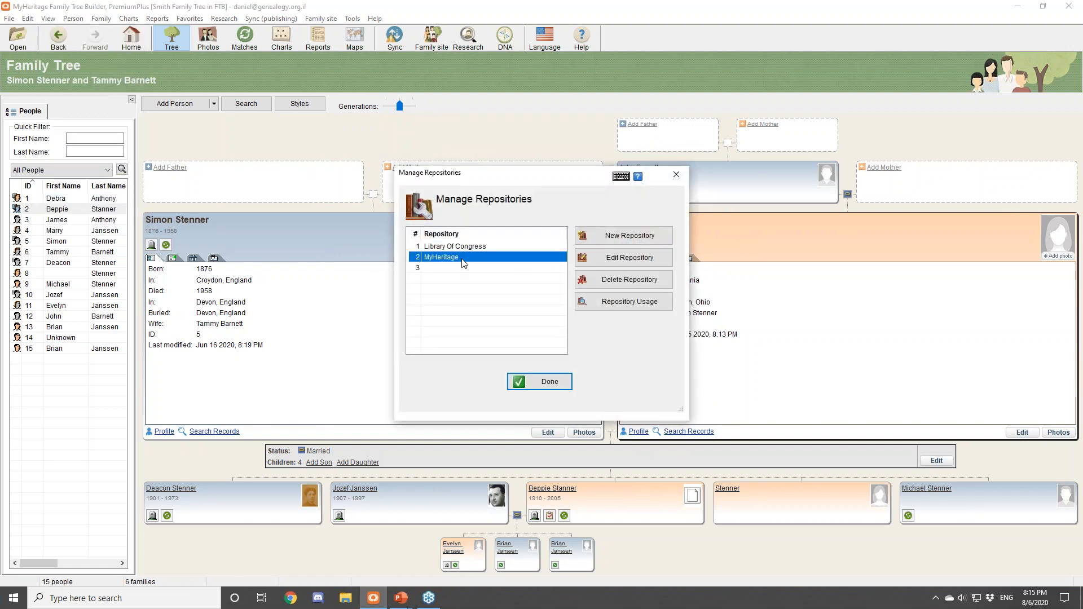
{"action": "left_click", "coordinate": [466, 247]}
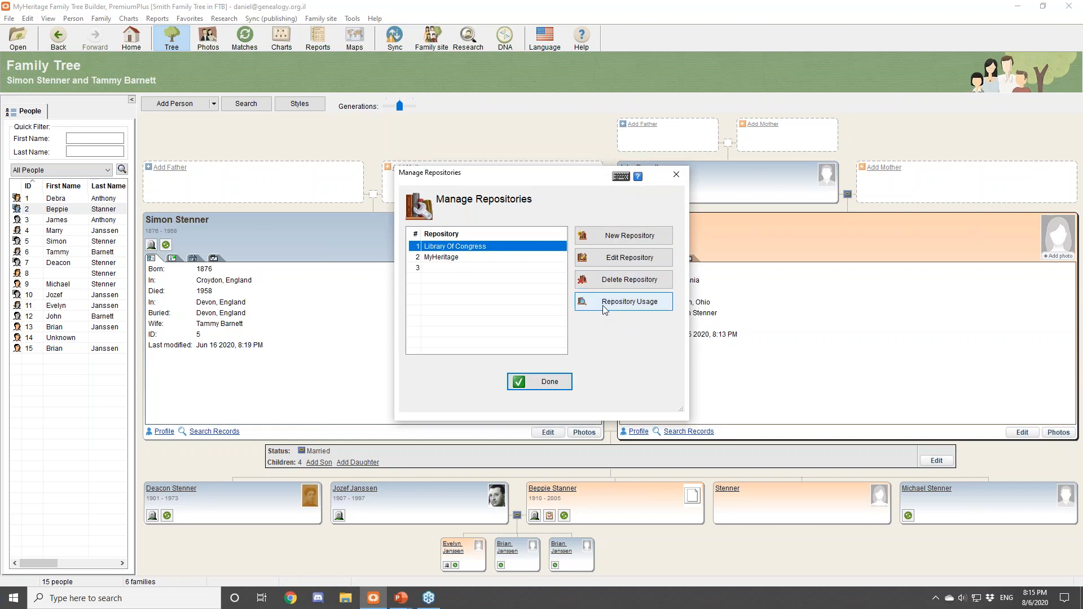
{"action": "left_click", "coordinate": [634, 303]}
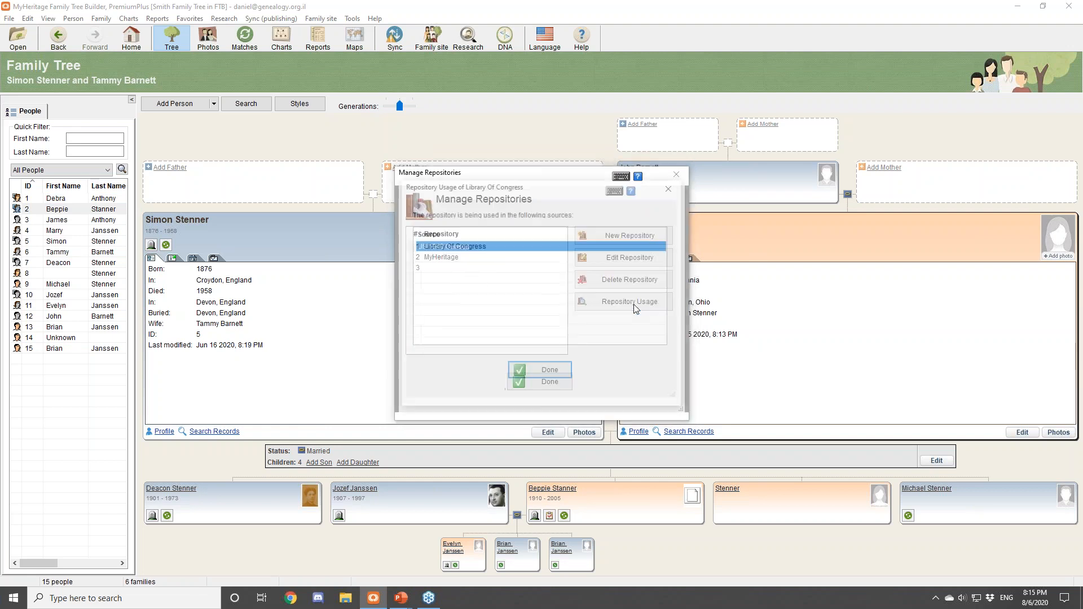
{"action": "left_click", "coordinate": [671, 187]}
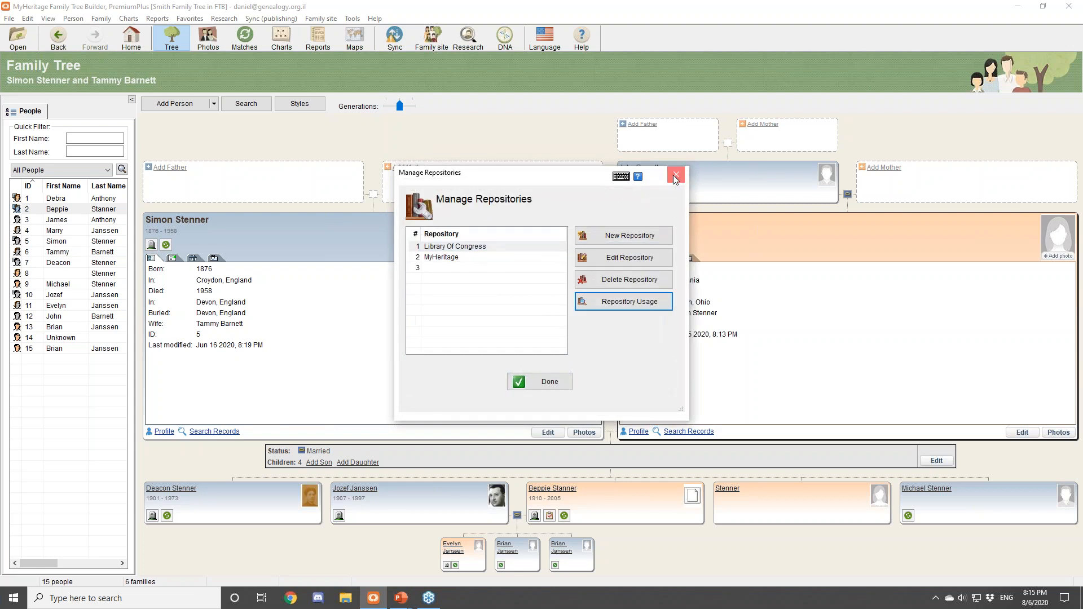
{"action": "left_click", "coordinate": [674, 177]}
Open the index of places, inspect where Sydney, Australia is used, and close it without editing the place name
{"action": "left_click", "coordinate": [52, 19]}
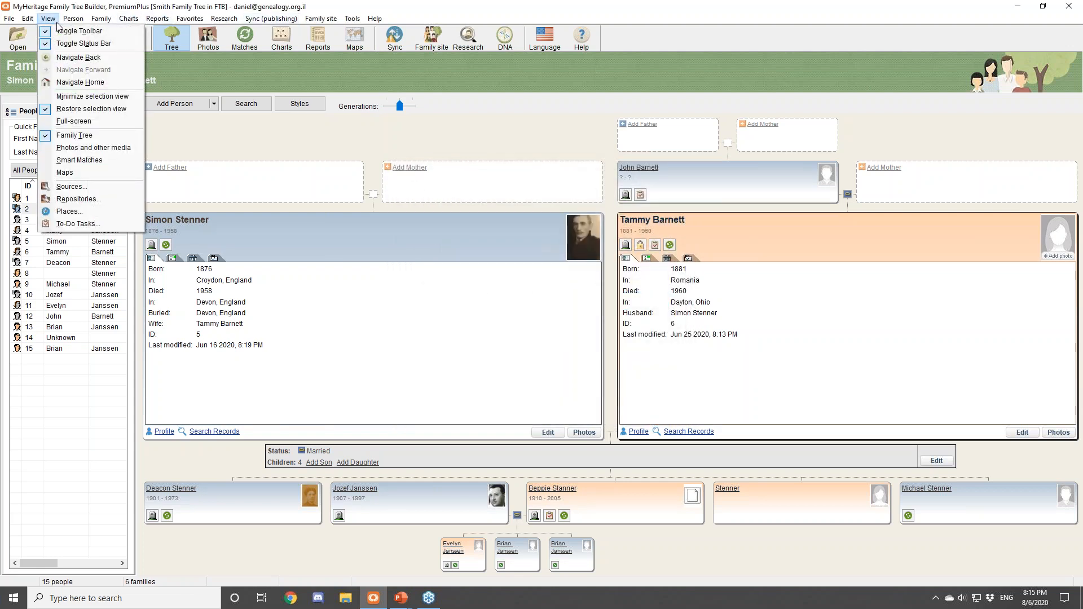
{"action": "left_click", "coordinate": [73, 213]}
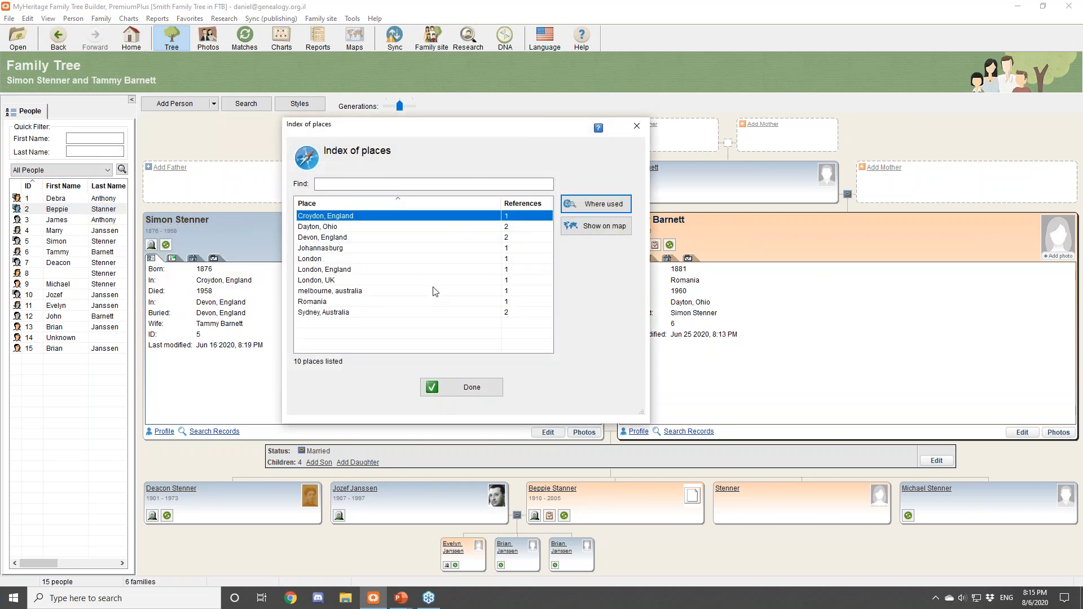
{"action": "left_click", "coordinate": [346, 313]}
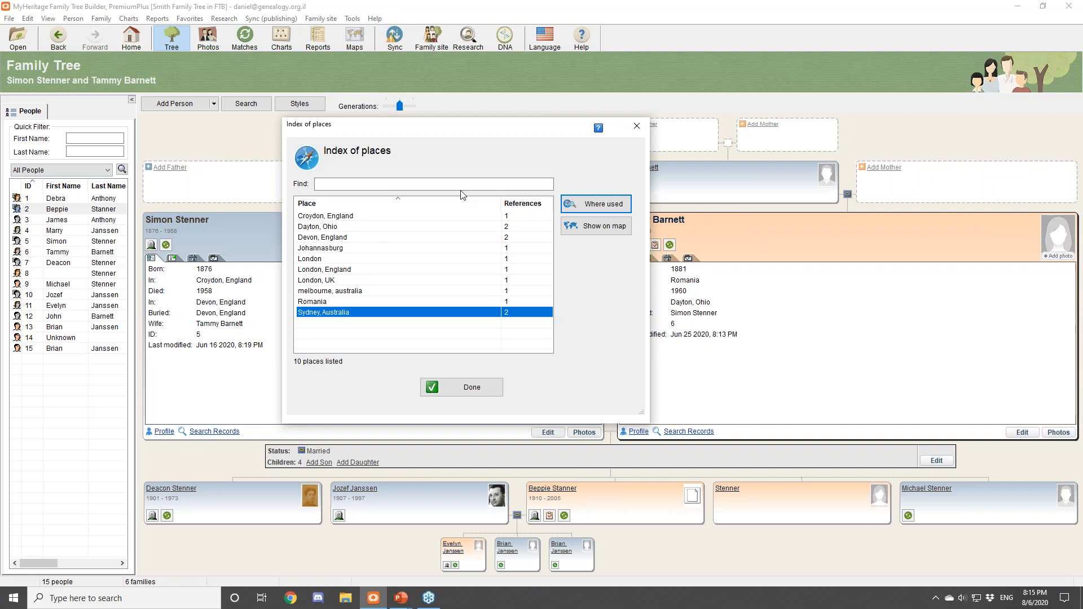
{"action": "left_click", "coordinate": [588, 206]}
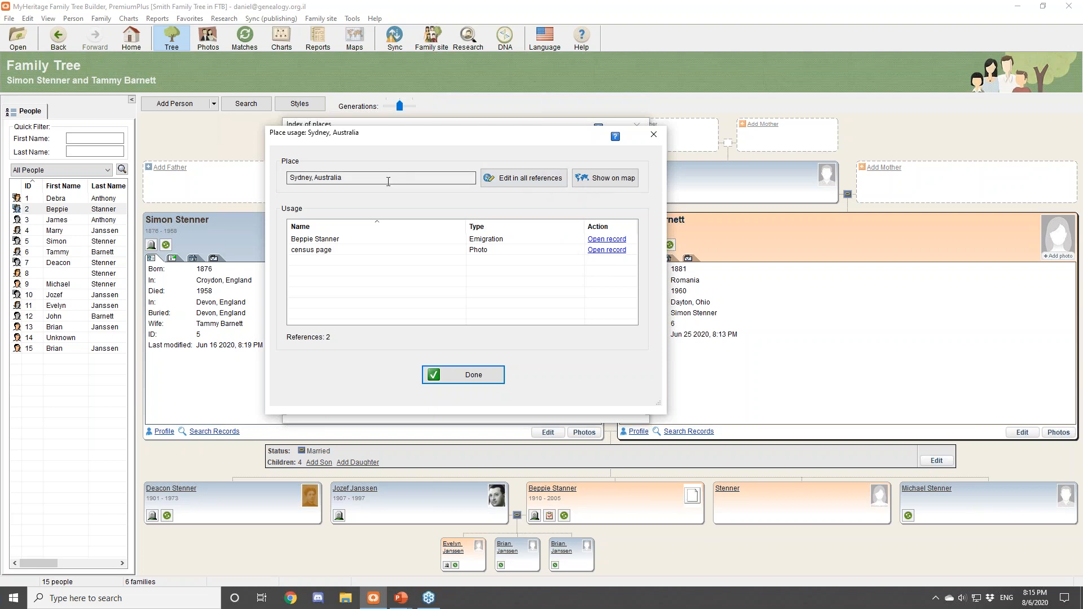
{"action": "left_click_drag", "start_coordinate": [292, 175], "coordinate": [376, 169]}
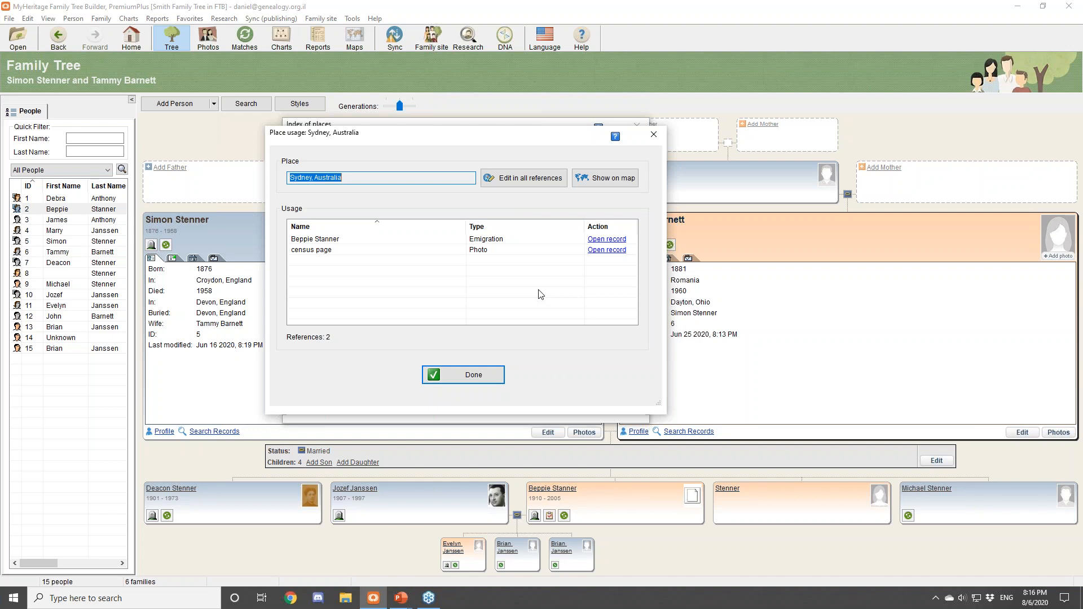
{"action": "left_click", "coordinate": [653, 134]}
{"action": "left_click", "coordinate": [637, 126]}
Review the project's to-do task list and the blank new-task form, leaving both without adding a task
{"action": "left_click", "coordinate": [50, 19]}
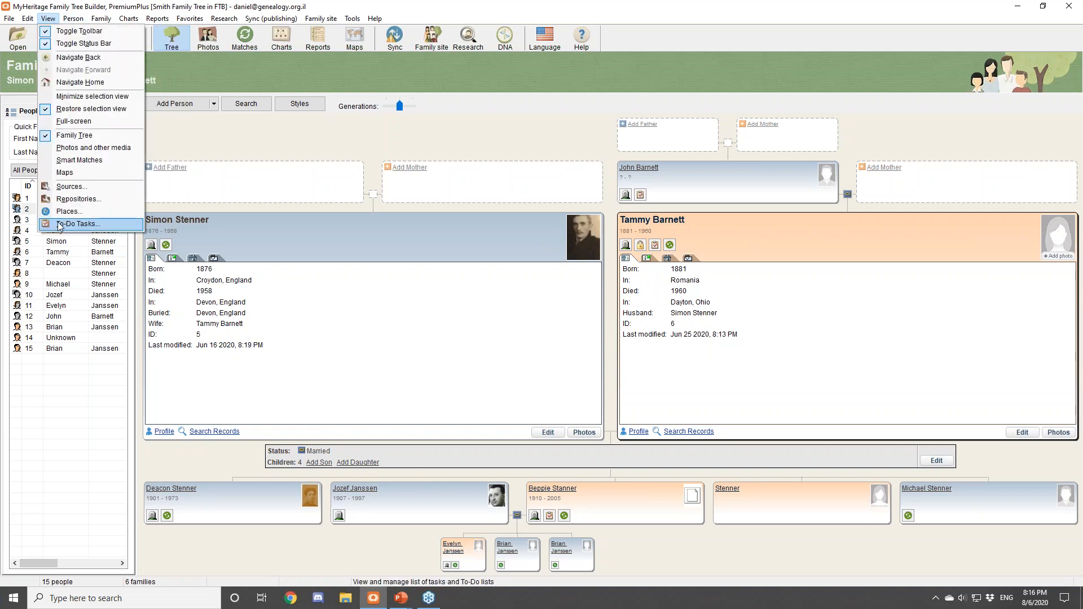
{"action": "left_click", "coordinate": [60, 225]}
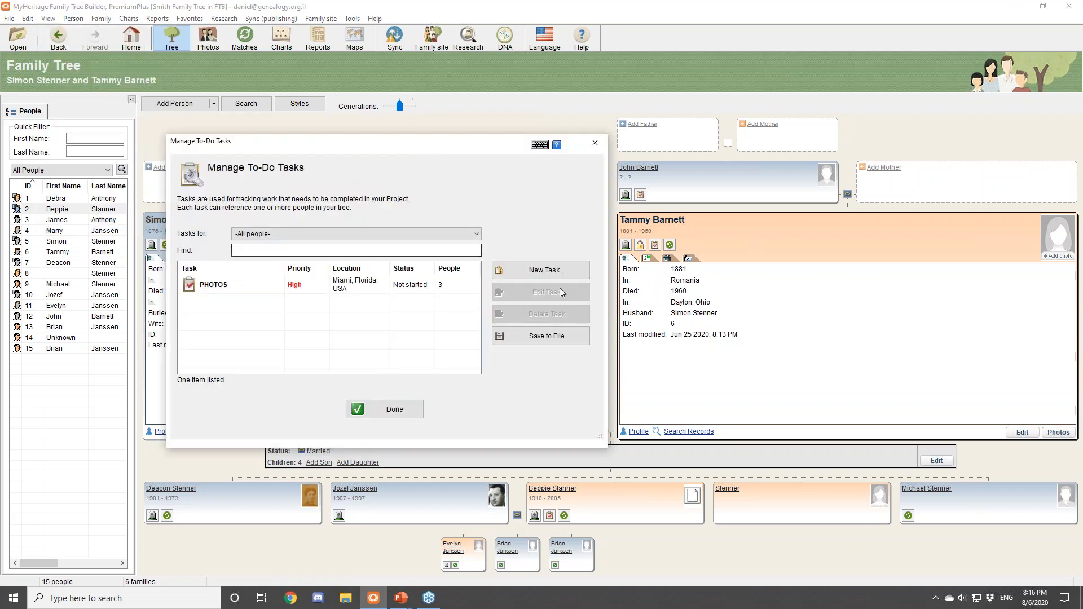
{"action": "left_click", "coordinate": [549, 273]}
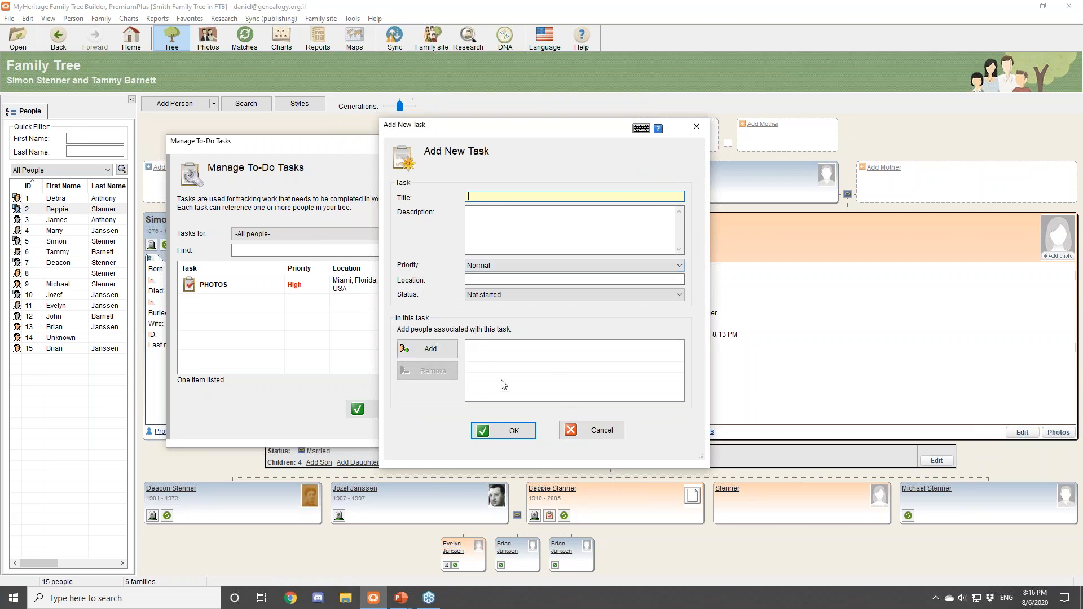
{"action": "left_click", "coordinate": [597, 431]}
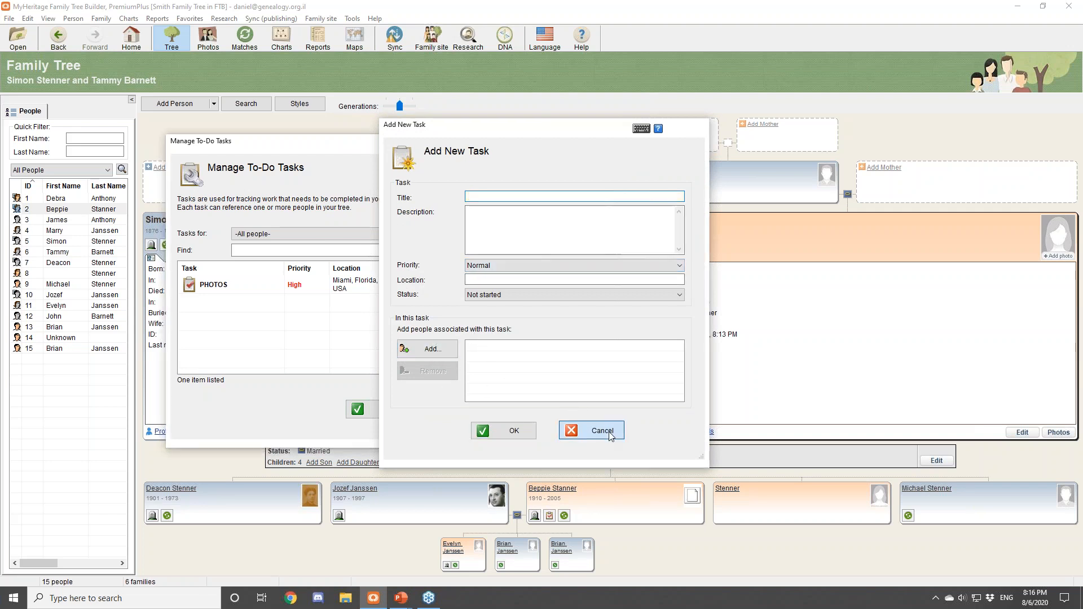
{"action": "left_click", "coordinate": [379, 411]}
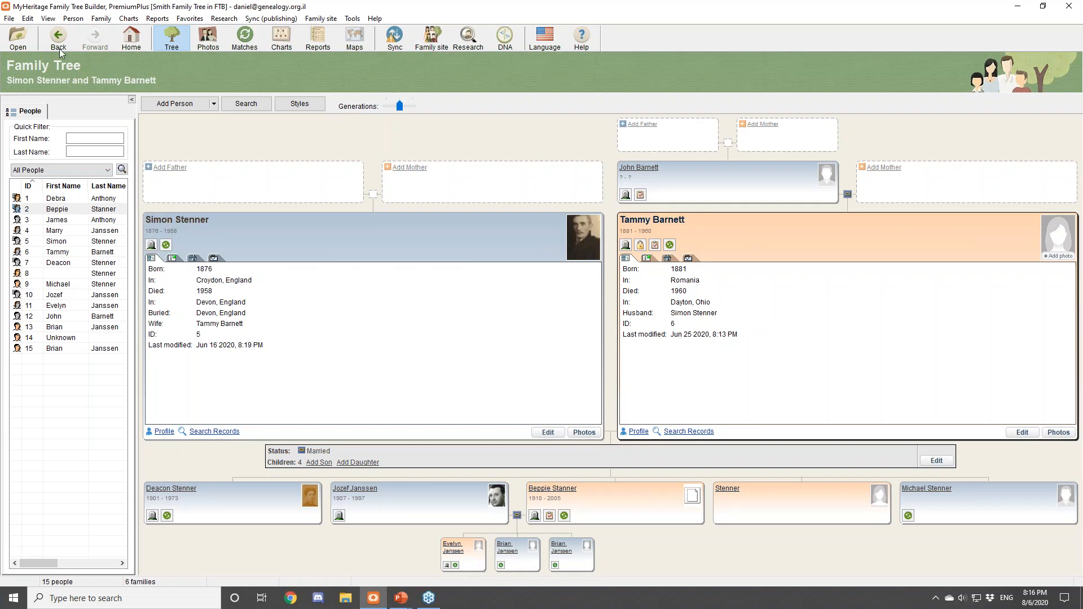
Generate an All-In-One chart of the family tree and dismiss the poster printing offer
{"action": "left_click", "coordinate": [72, 19]}
{"action": "mouse_move", "coordinate": [93, 21]}
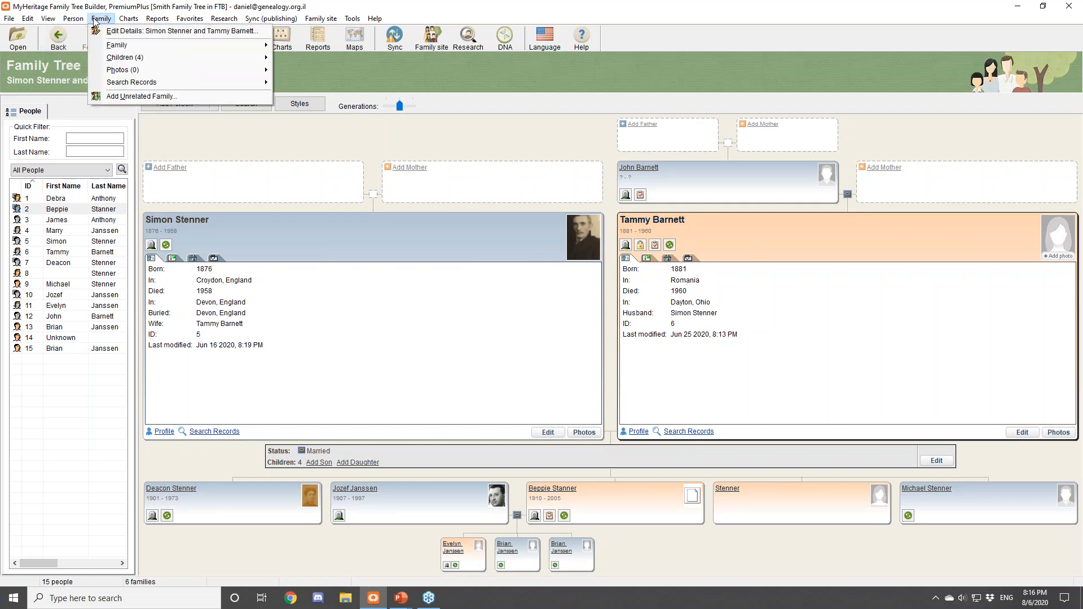
{"action": "mouse_move", "coordinate": [128, 23]}
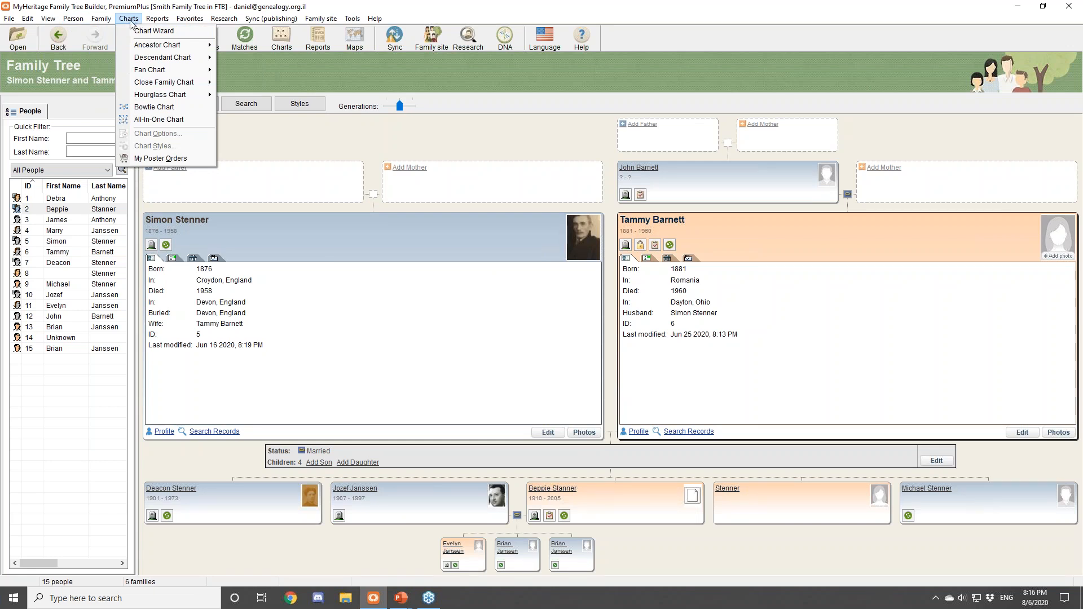
{"action": "left_click", "coordinate": [138, 121]}
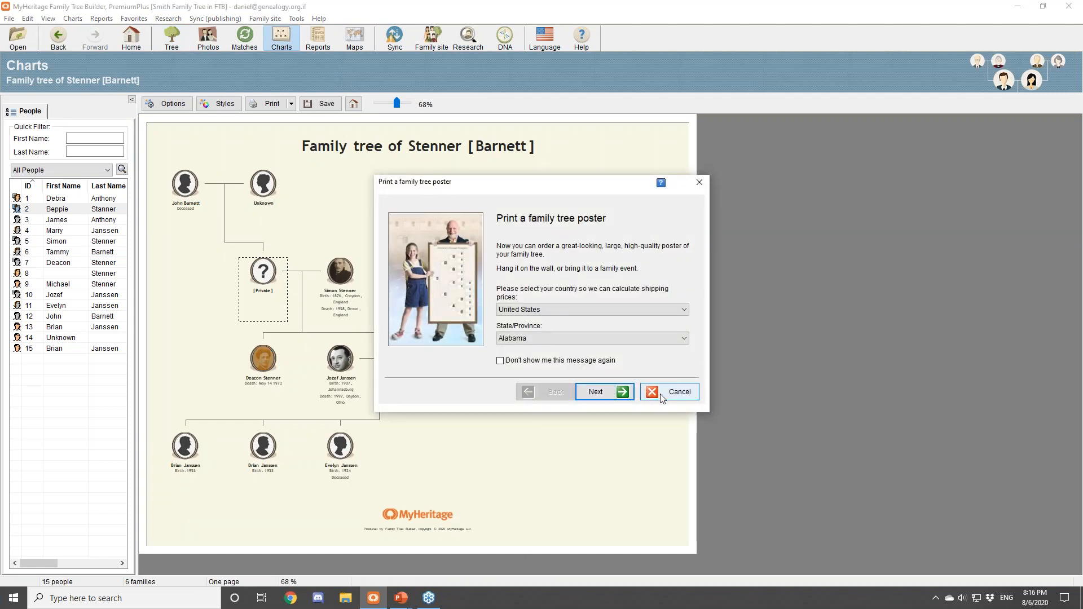
{"action": "left_click", "coordinate": [662, 395]}
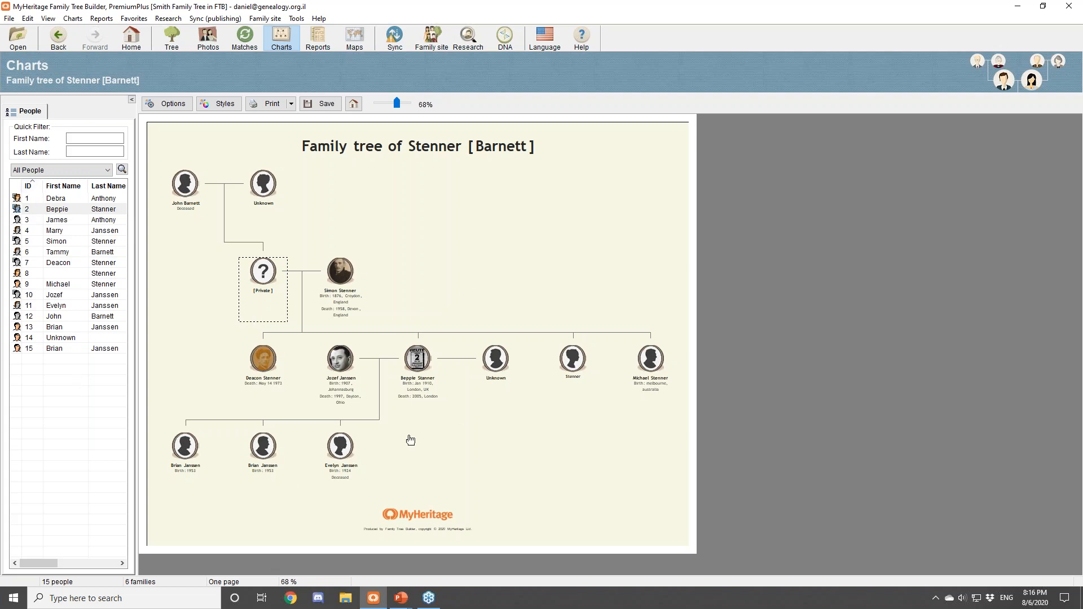
Open the chart options and look over the general settings, the photo frame designs and the included facts
{"action": "left_click", "coordinate": [173, 105]}
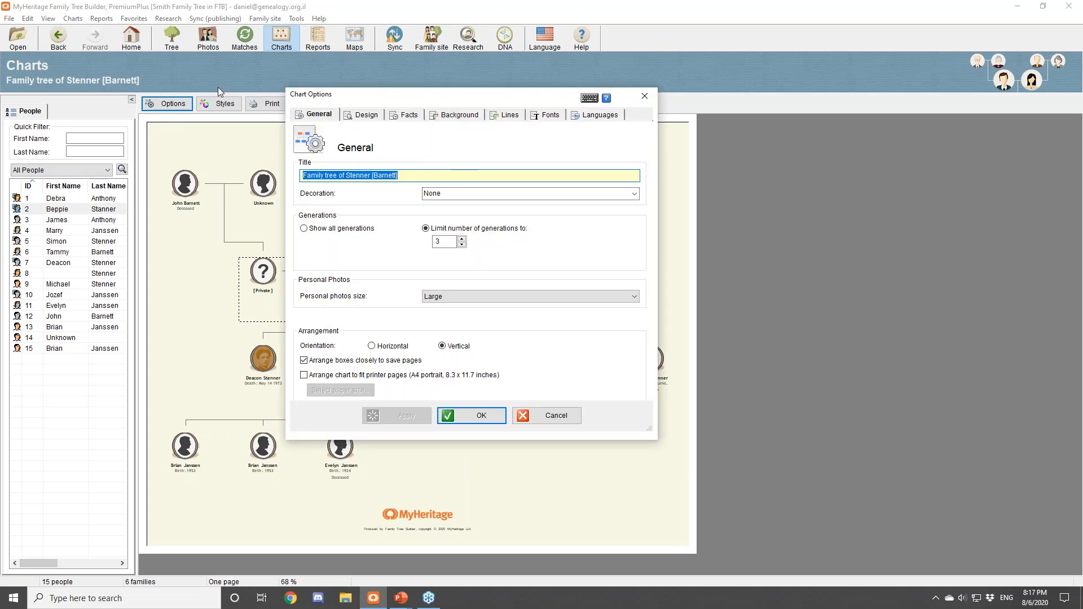
{"action": "left_click_drag", "start_coordinate": [397, 100], "coordinate": [416, 146]}
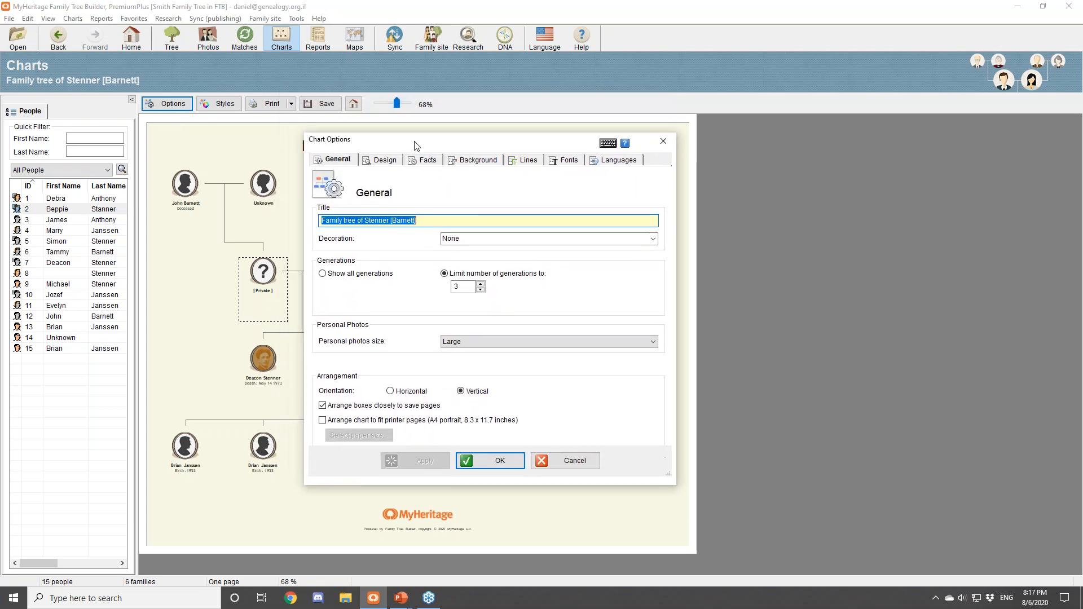
{"action": "left_click", "coordinate": [385, 165]}
{"action": "left_click", "coordinate": [496, 342]}
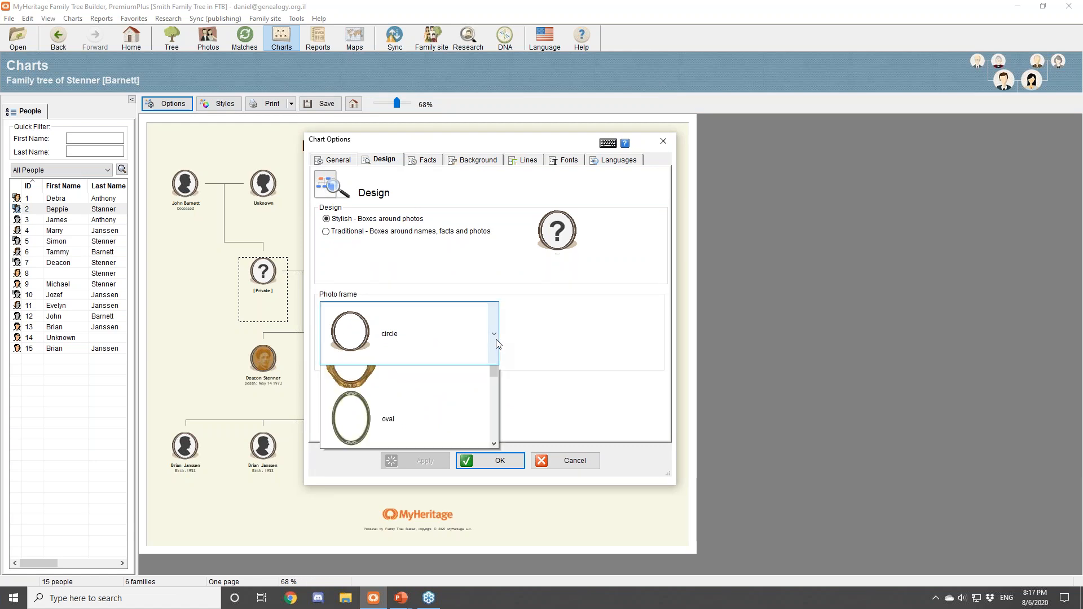
{"action": "left_click", "coordinate": [496, 338]}
{"action": "left_click", "coordinate": [422, 162]}
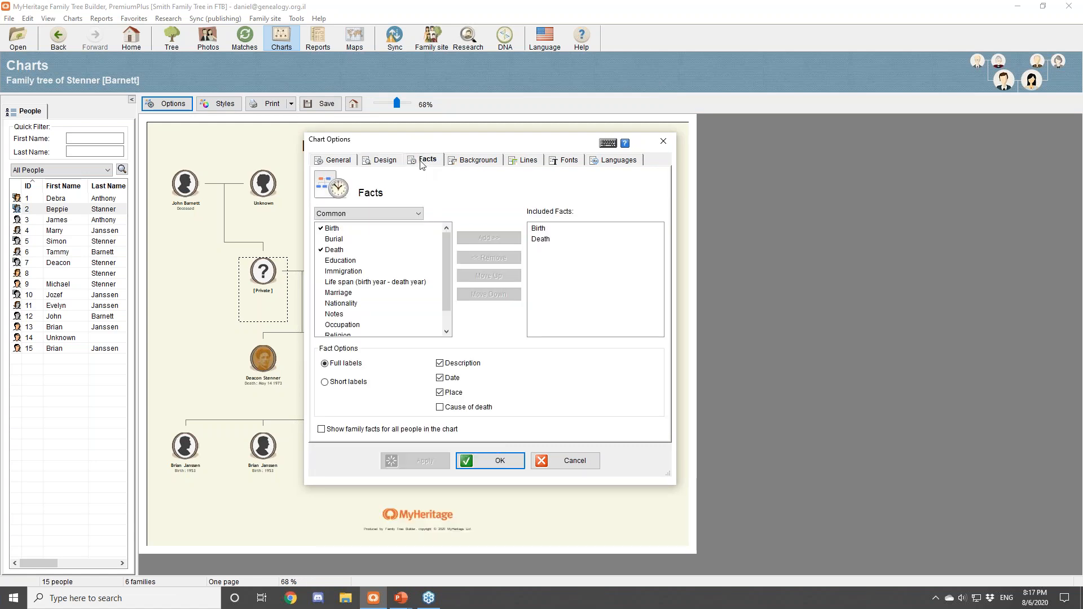
Examine the chart's background, border frame, line, font and language options, then close the chart options unchanged
{"action": "left_click", "coordinate": [469, 166]}
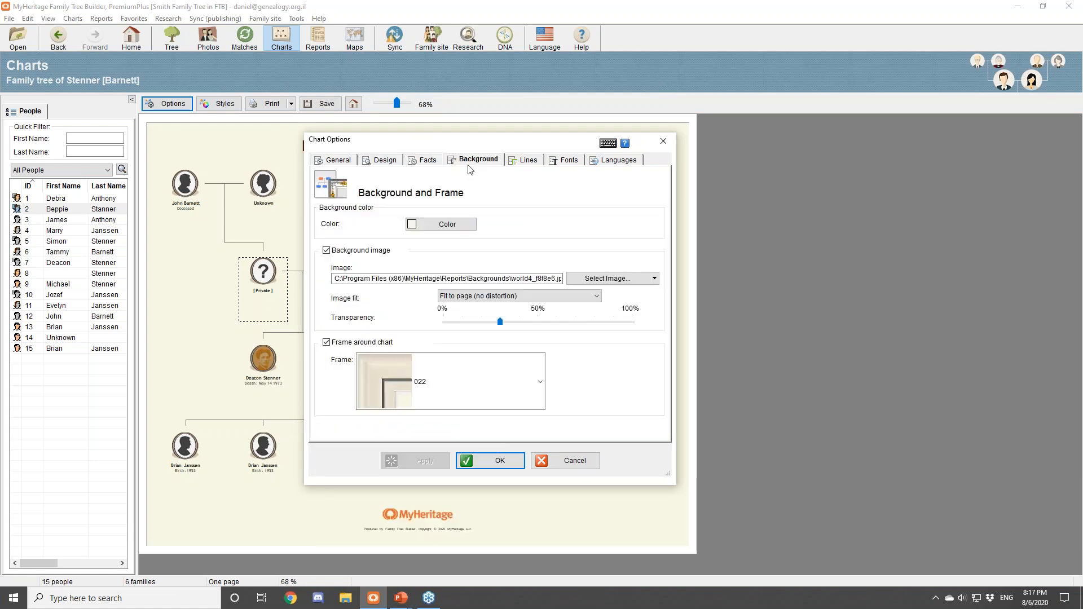
{"action": "left_click", "coordinate": [540, 382]}
{"action": "scroll", "coordinate": [491, 453], "scroll_direction": "down", "scroll_amount": 2}
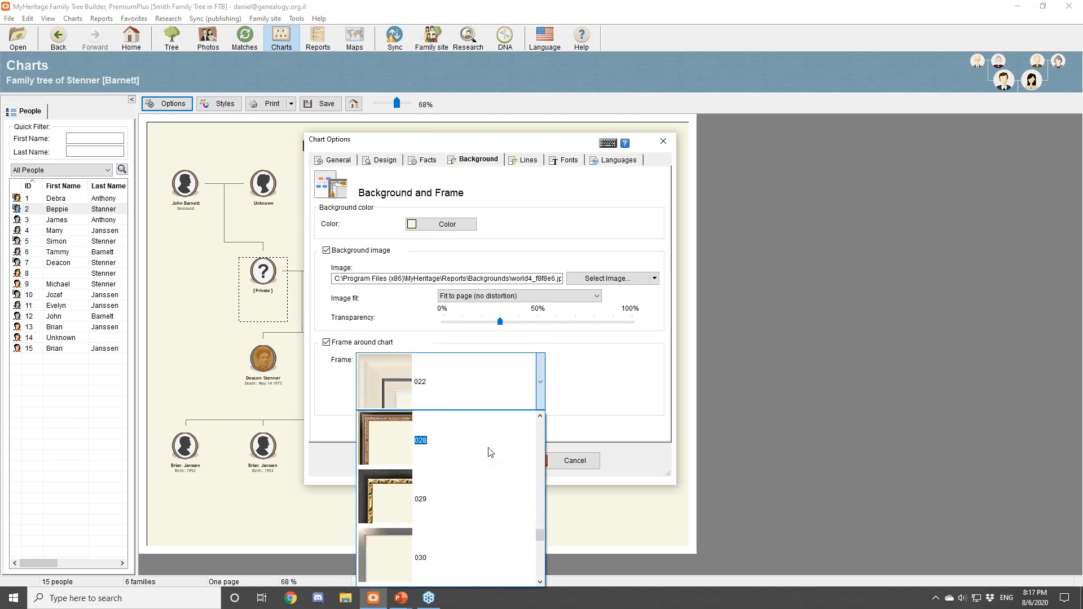
{"action": "left_click", "coordinate": [546, 197]}
{"action": "left_click", "coordinate": [529, 161]}
{"action": "left_click", "coordinate": [566, 163]}
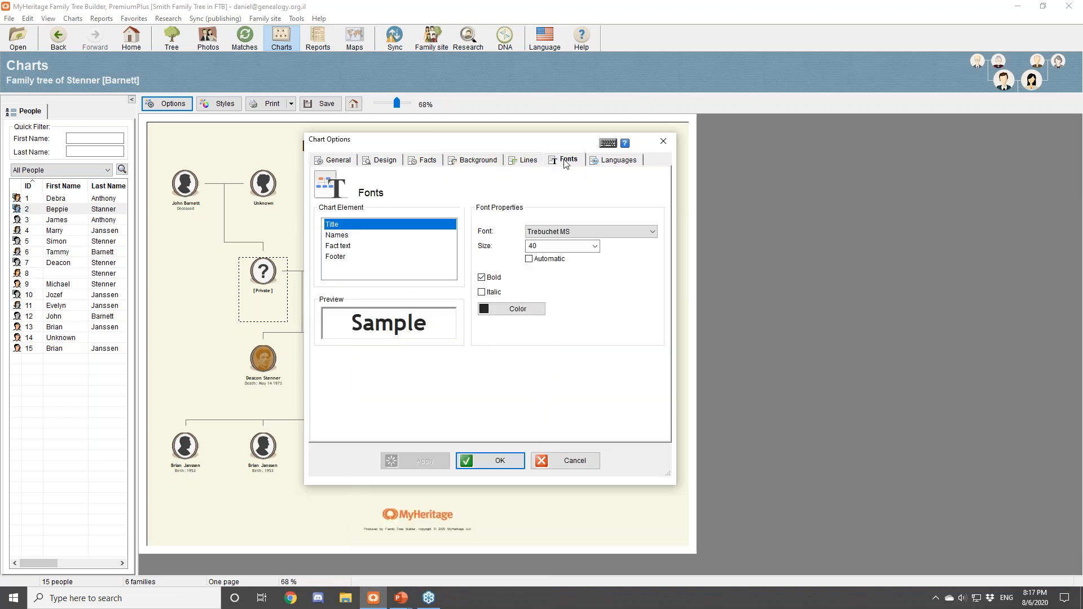
{"action": "left_click", "coordinate": [601, 164]}
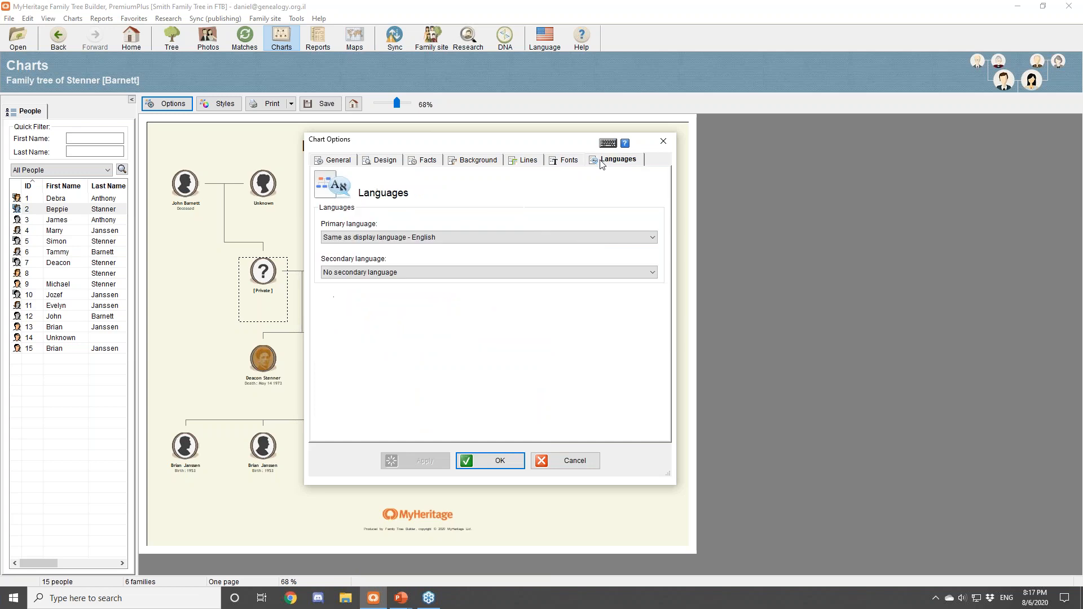
{"action": "left_click", "coordinate": [663, 141]}
Preview chart styles 006, 008, 011 and 014, then close the style selection without applying any
{"action": "left_click", "coordinate": [212, 105]}
{"action": "left_click", "coordinate": [316, 229]}
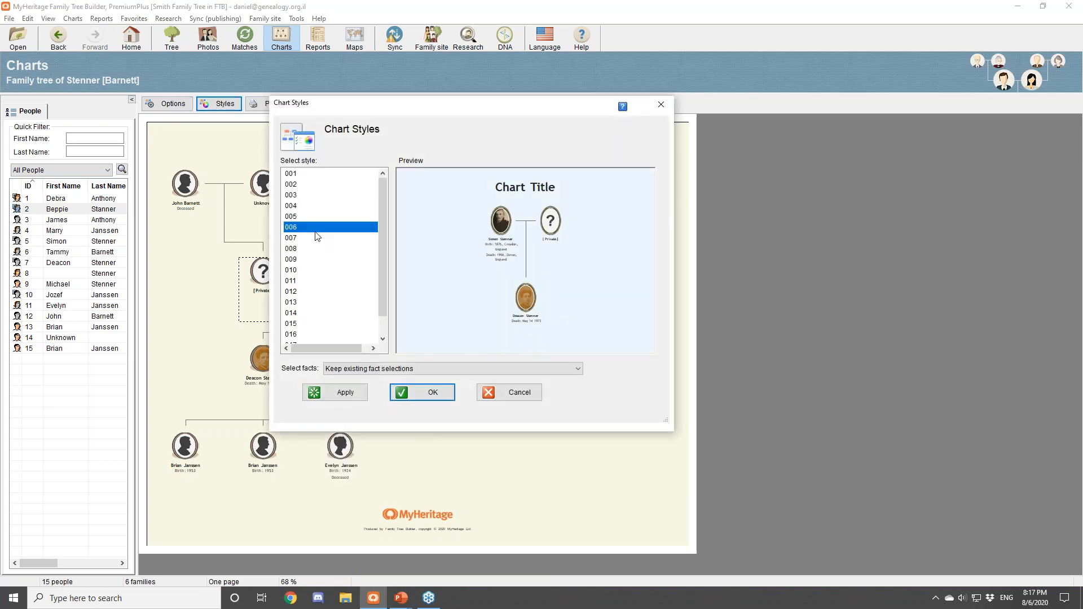
{"action": "left_click", "coordinate": [309, 249]}
{"action": "left_click", "coordinate": [308, 281]}
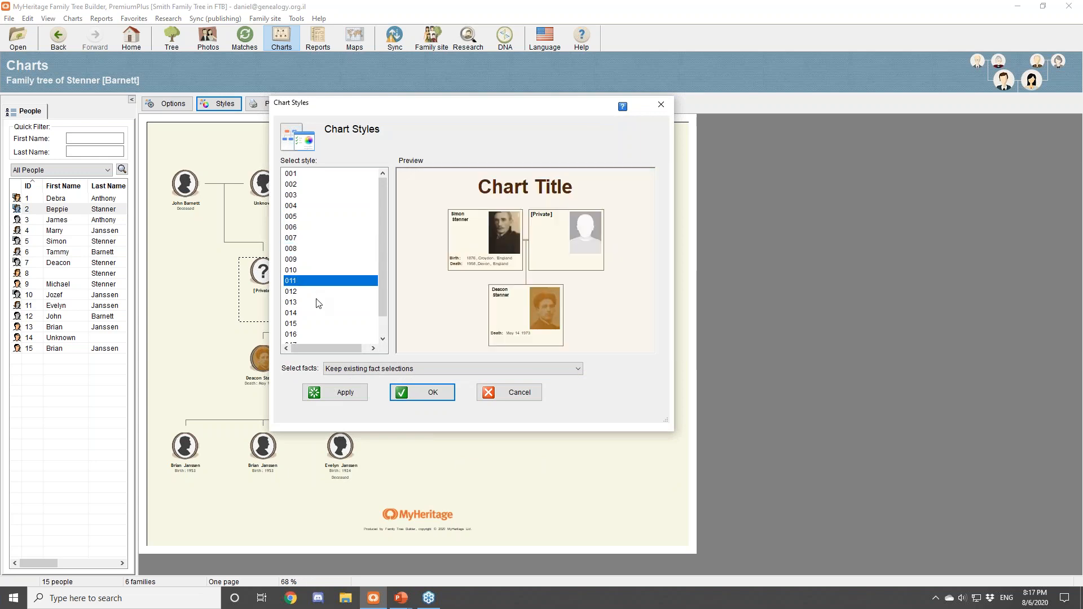
{"action": "left_click", "coordinate": [318, 312]}
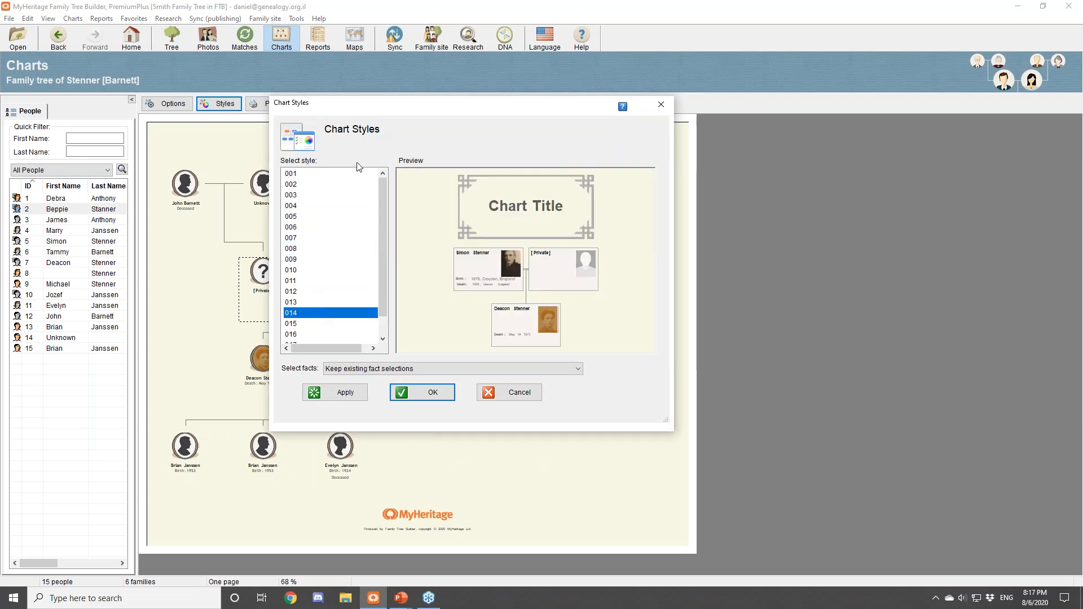
{"action": "left_click", "coordinate": [661, 105]}
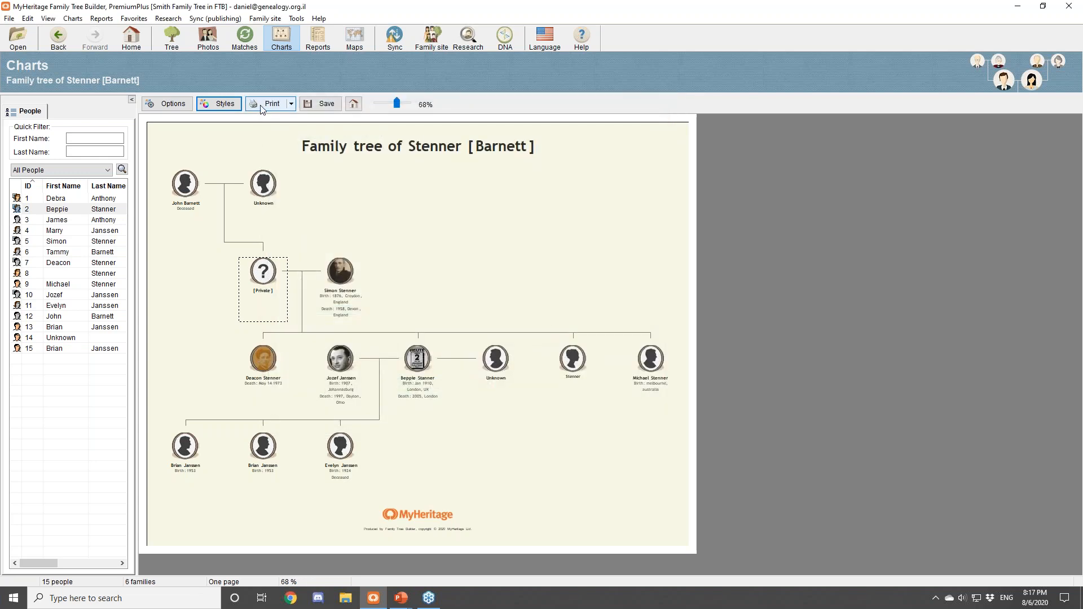
Check the chart's print choices, then move the unnamed daughter, the private mother and the first husband lower and the father higher in the tree
{"action": "left_click", "coordinate": [292, 105]}
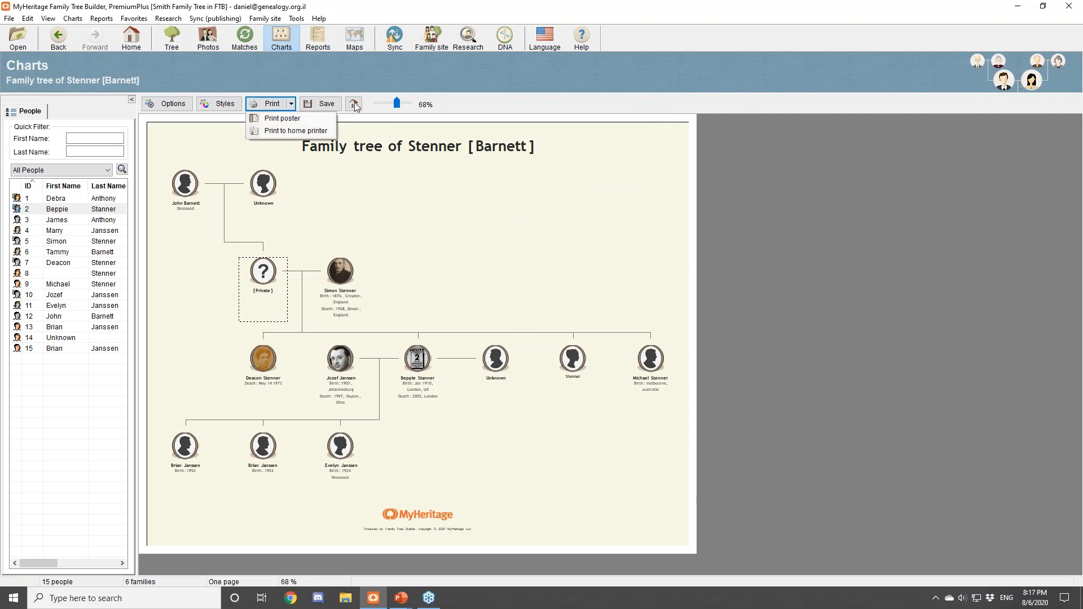
{"action": "left_click", "coordinate": [488, 102]}
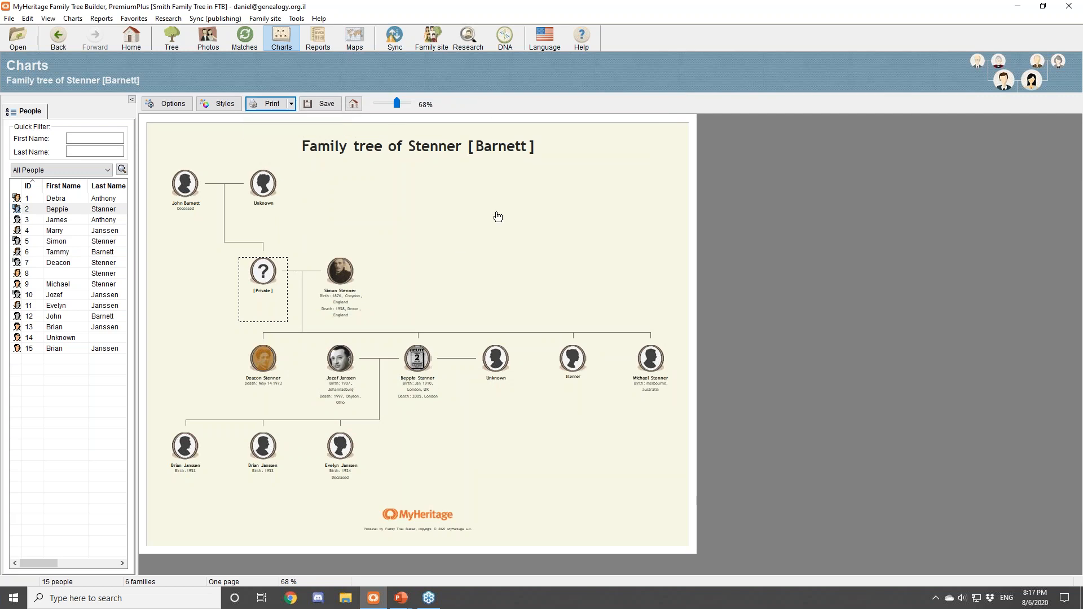
{"action": "left_click_drag", "start_coordinate": [574, 359], "coordinate": [574, 414]}
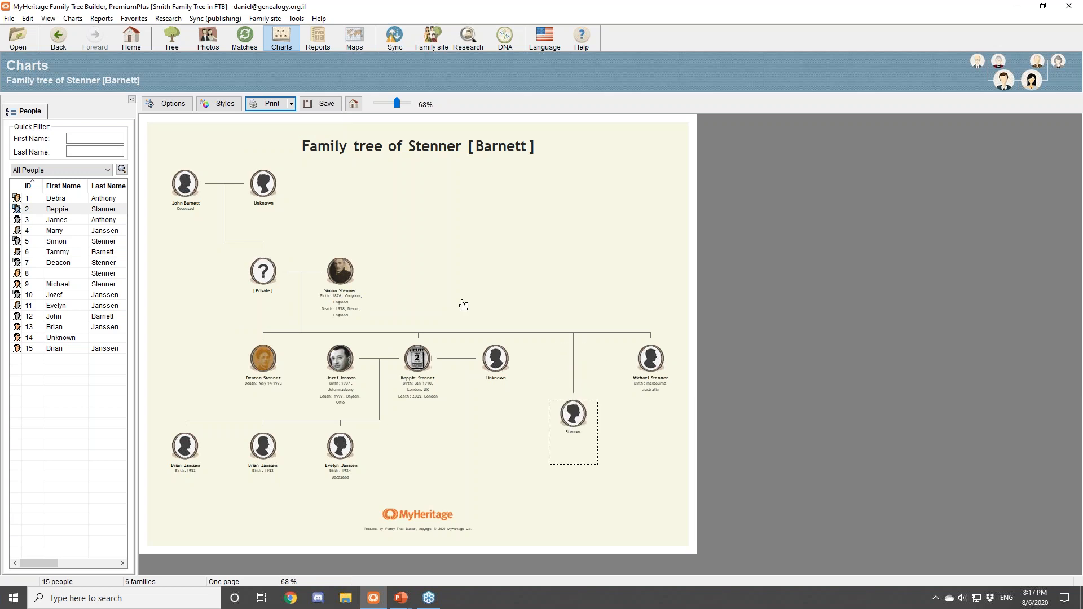
{"action": "left_click_drag", "start_coordinate": [345, 276], "coordinate": [351, 246]}
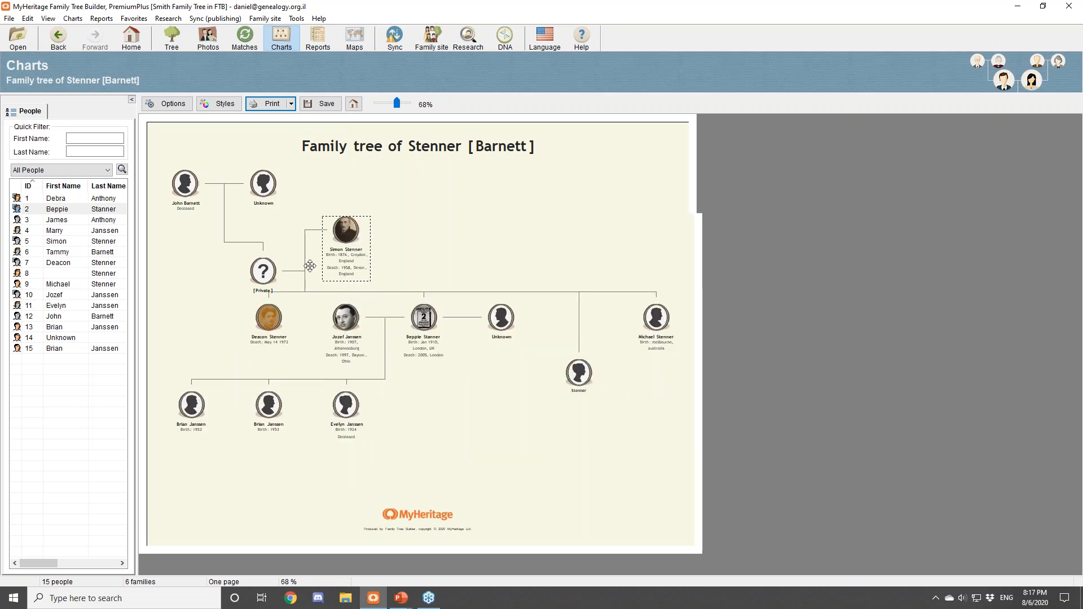
{"action": "left_click", "coordinate": [263, 274]}
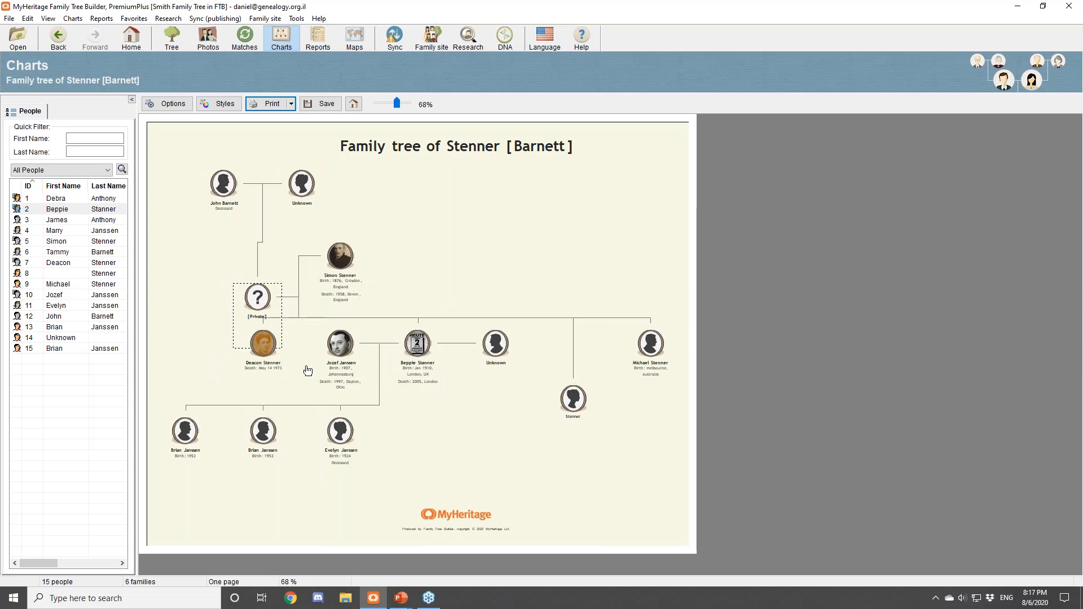
{"action": "left_click", "coordinate": [338, 345]}
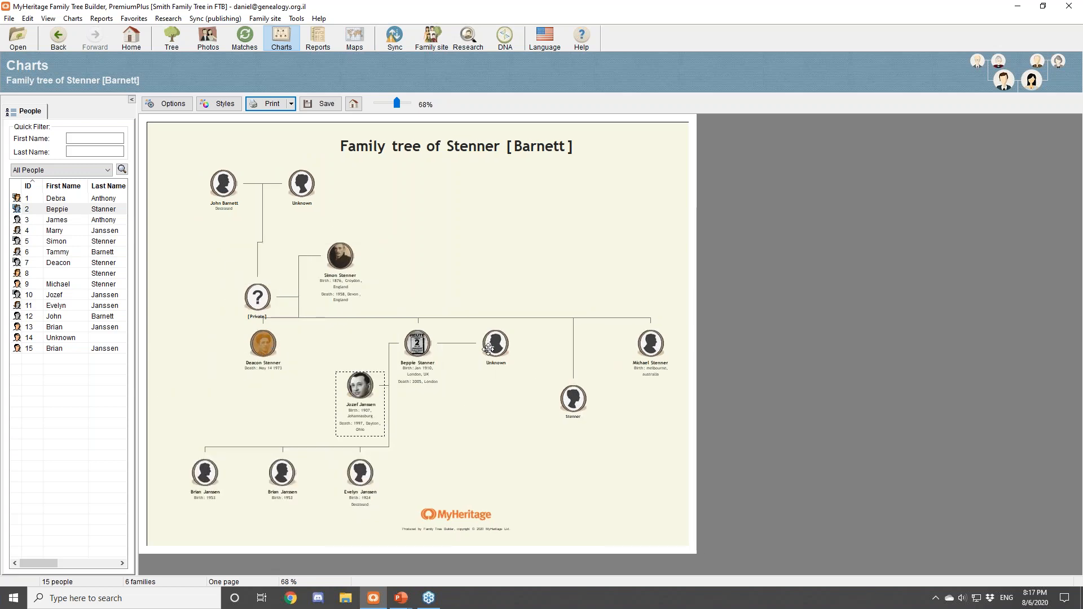
Rearrange the unknown partner, a grandson and the two rightmost siblings, then shift the married daughter right and back left in the chart
{"action": "left_click", "coordinate": [485, 346]}
{"action": "left_click", "coordinate": [275, 483]}
{"action": "left_click", "coordinate": [212, 190]}
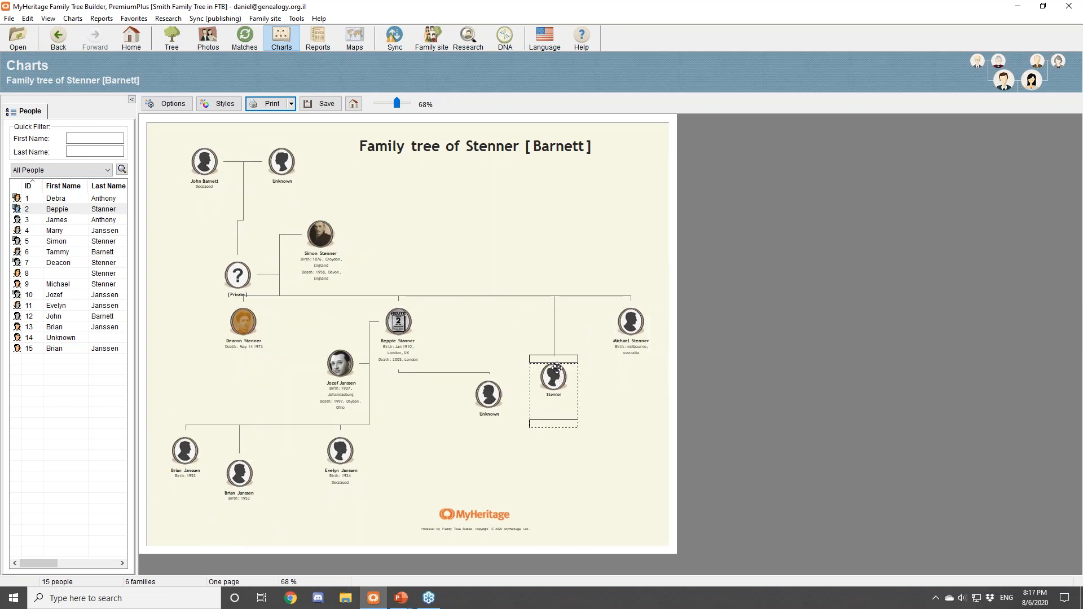
{"action": "left_click", "coordinate": [578, 367]}
{"action": "left_click_drag", "start_coordinate": [623, 319], "coordinate": [620, 428]}
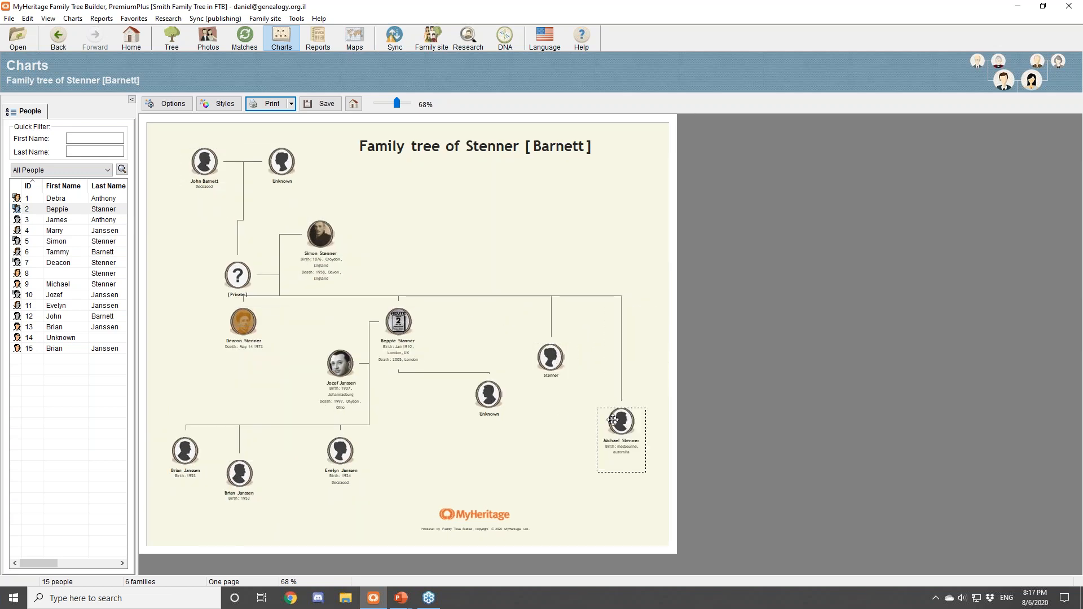
{"action": "left_click", "coordinate": [402, 330]}
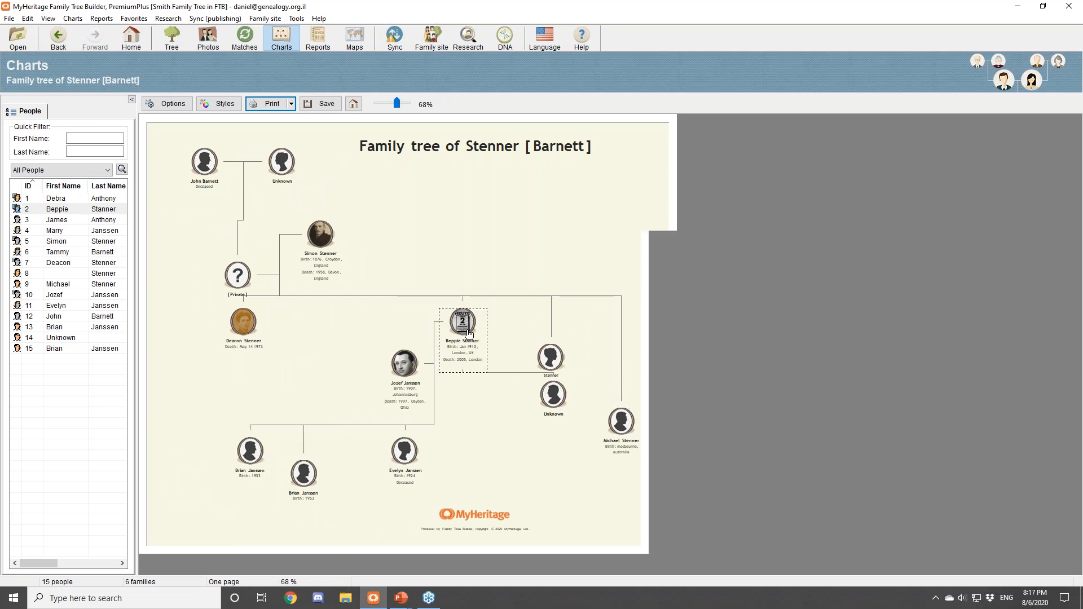
{"action": "left_click_drag", "start_coordinate": [464, 335], "coordinate": [349, 324]}
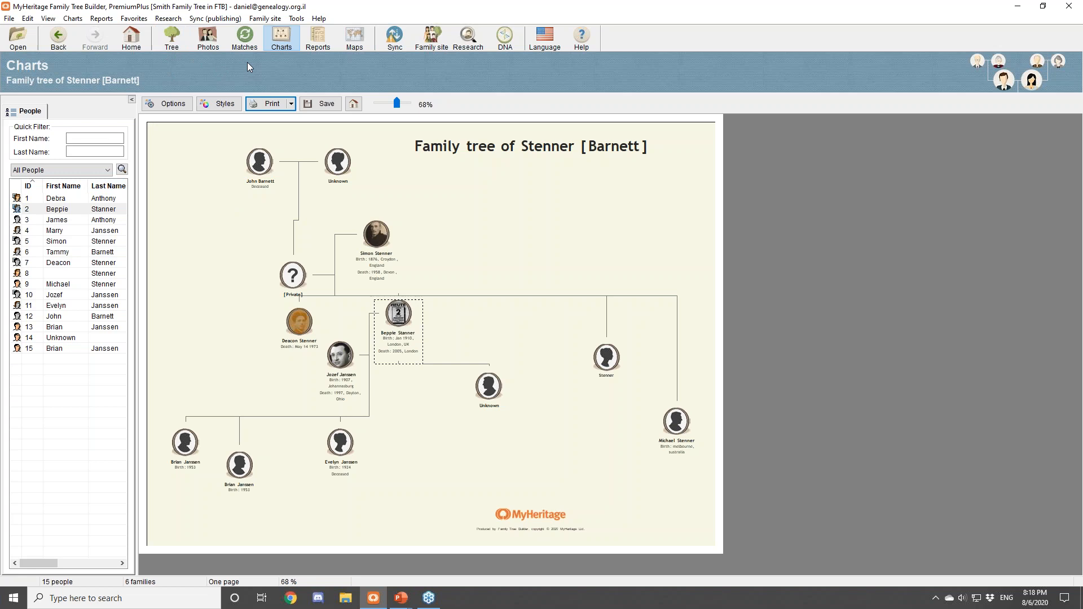
Generate the Addresses report for the family tree
{"action": "left_click", "coordinate": [107, 20]}
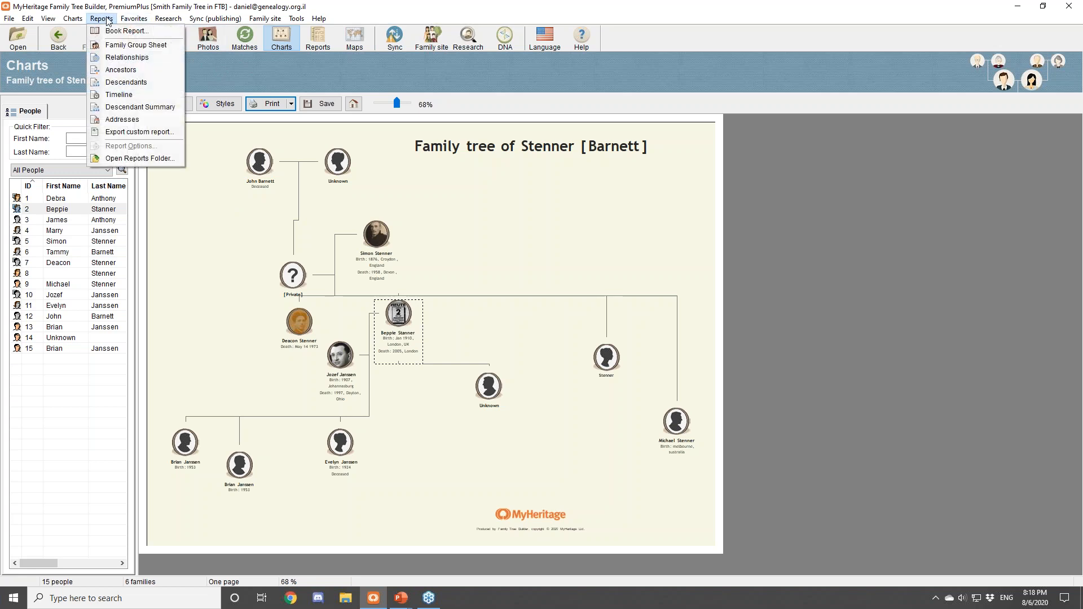
{"action": "mouse_move", "coordinate": [77, 20]}
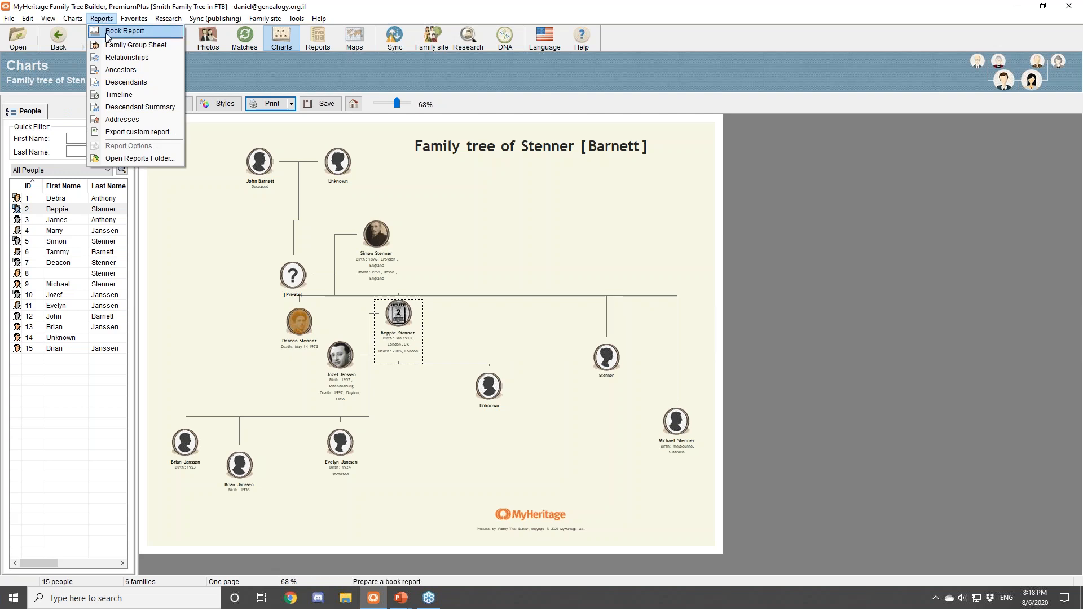
{"action": "left_click", "coordinate": [122, 120]}
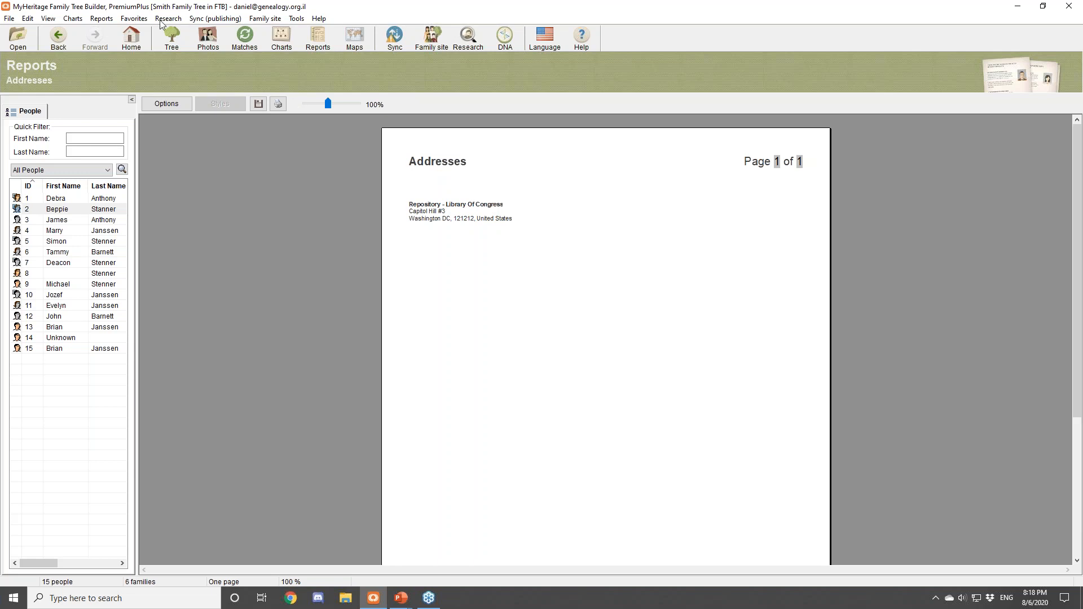
Generate a Timeline report for the selected person and look through its dated events
{"action": "left_click", "coordinate": [107, 20]}
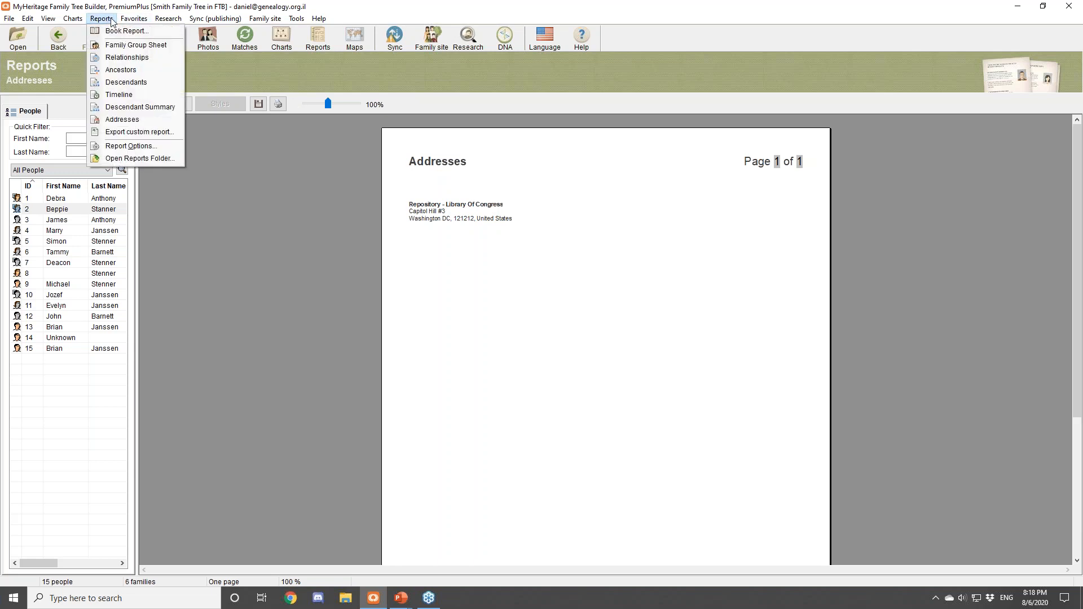
{"action": "left_click", "coordinate": [120, 94]}
{"action": "scroll", "coordinate": [536, 337], "scroll_direction": "down", "scroll_amount": 3}
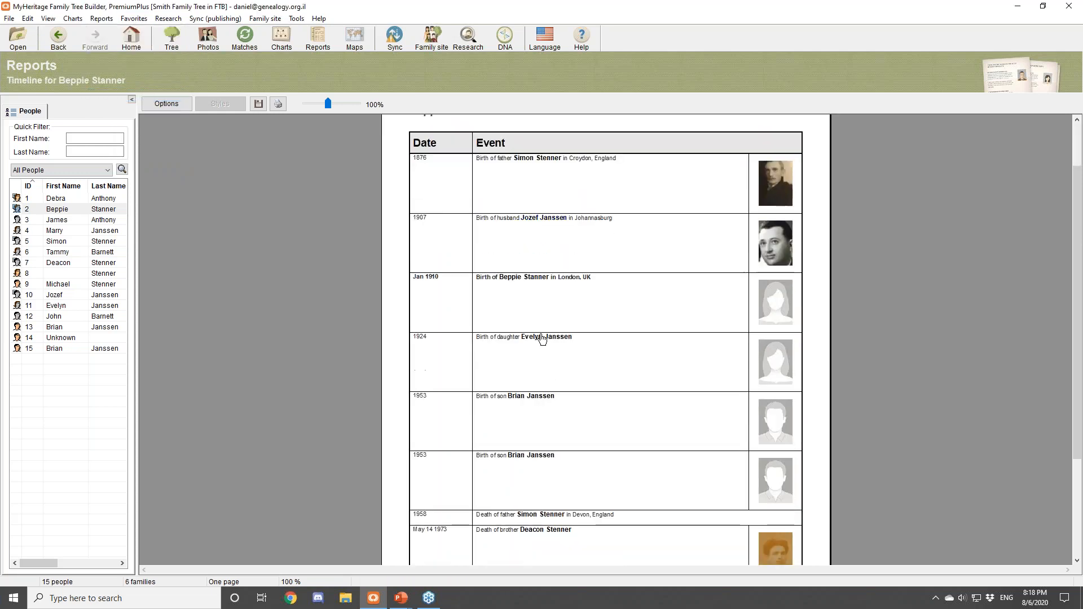
{"action": "scroll", "coordinate": [542, 338], "scroll_direction": "up", "scroll_amount": 3}
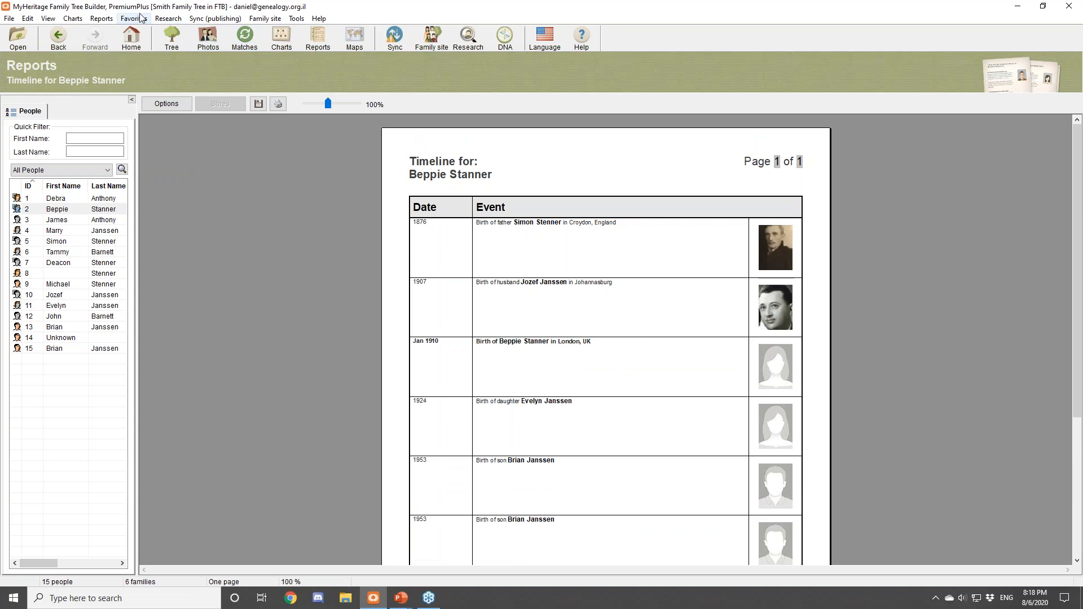
Look over the family site's Sync Settings, then close them unchanged
{"action": "left_click", "coordinate": [101, 20]}
{"action": "mouse_move", "coordinate": [121, 21]}
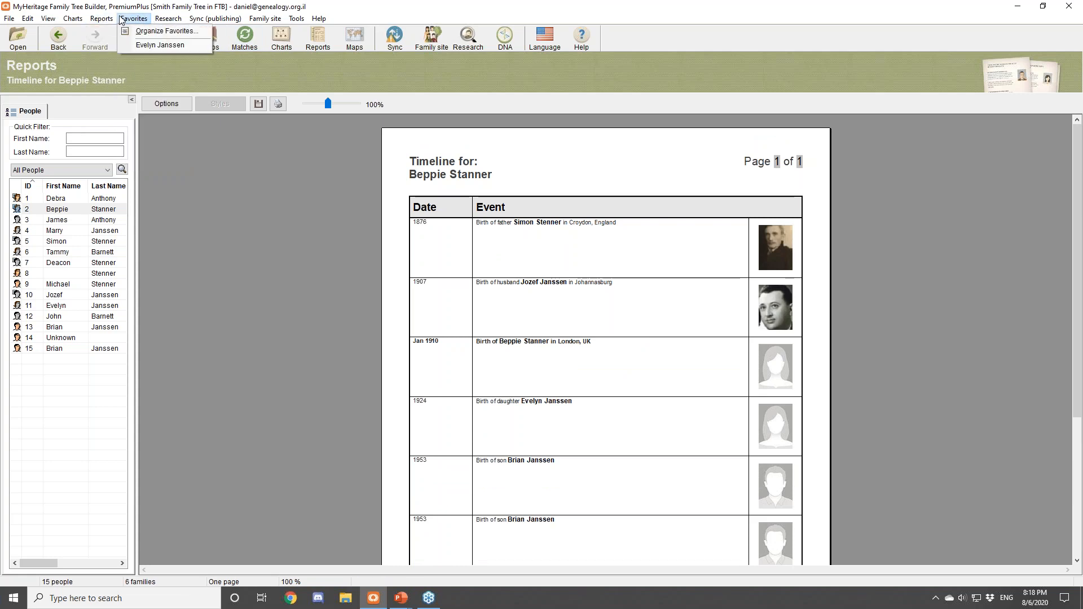
{"action": "mouse_move", "coordinate": [168, 21]}
{"action": "mouse_move", "coordinate": [208, 20]}
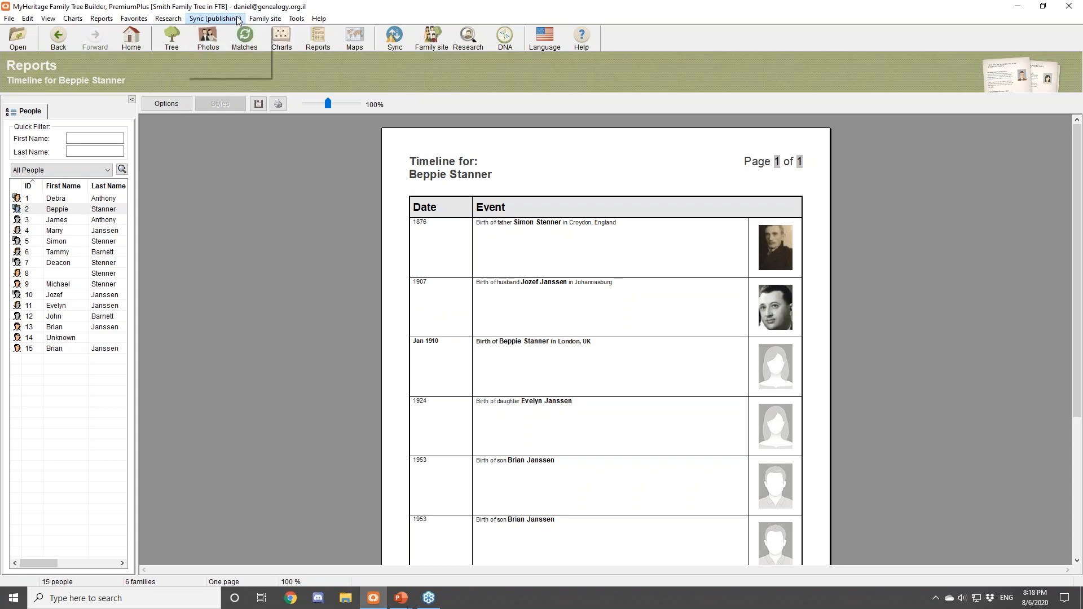
{"action": "left_click", "coordinate": [229, 44]}
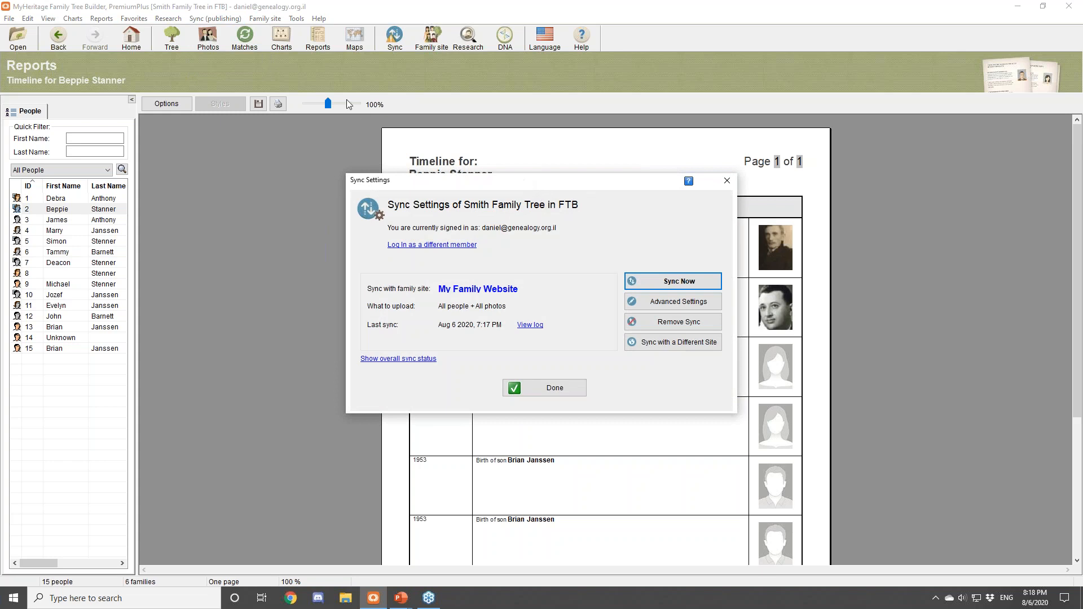
{"action": "left_click", "coordinate": [727, 180]}
Open the advanced sync settings and examine the No photos and Specific photos upload options, including the photo selection window
{"action": "left_click", "coordinate": [215, 18]}
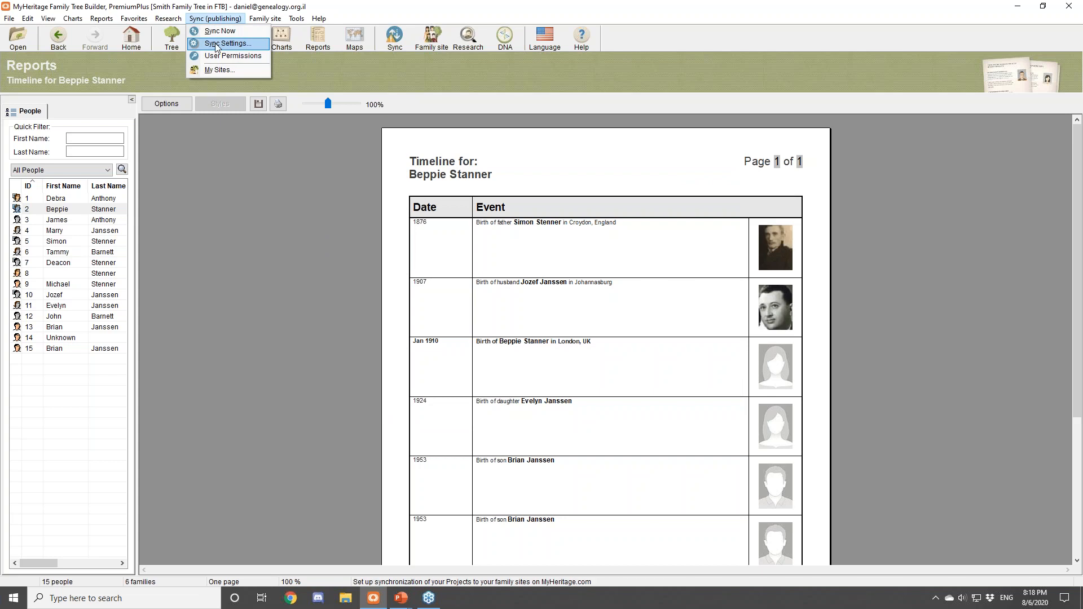
{"action": "left_click", "coordinate": [229, 44]}
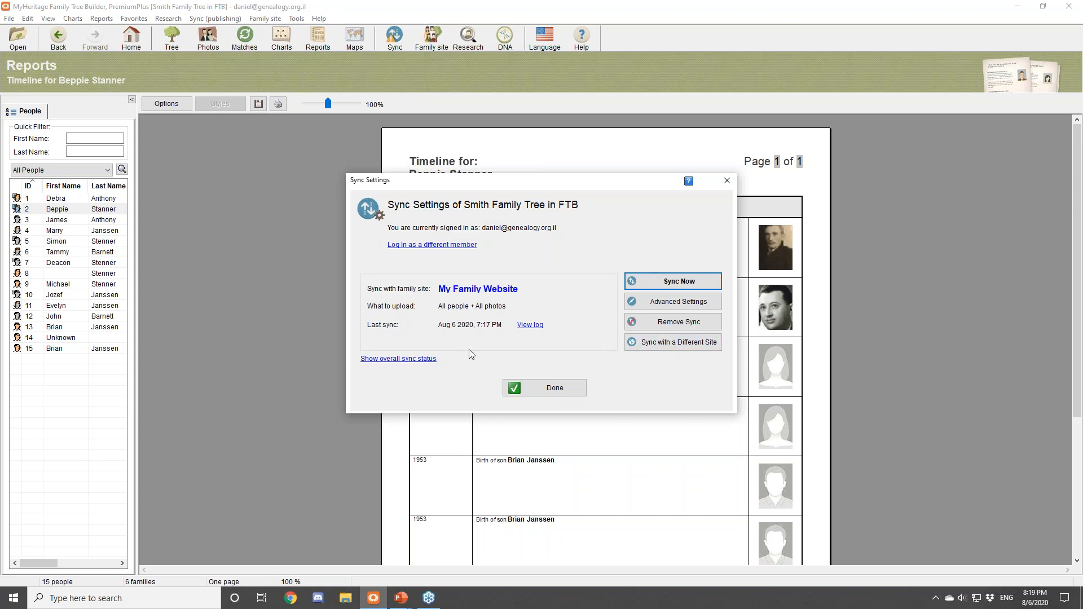
{"action": "left_click", "coordinate": [668, 305]}
{"action": "left_click_drag", "start_coordinate": [409, 152], "coordinate": [426, 152]}
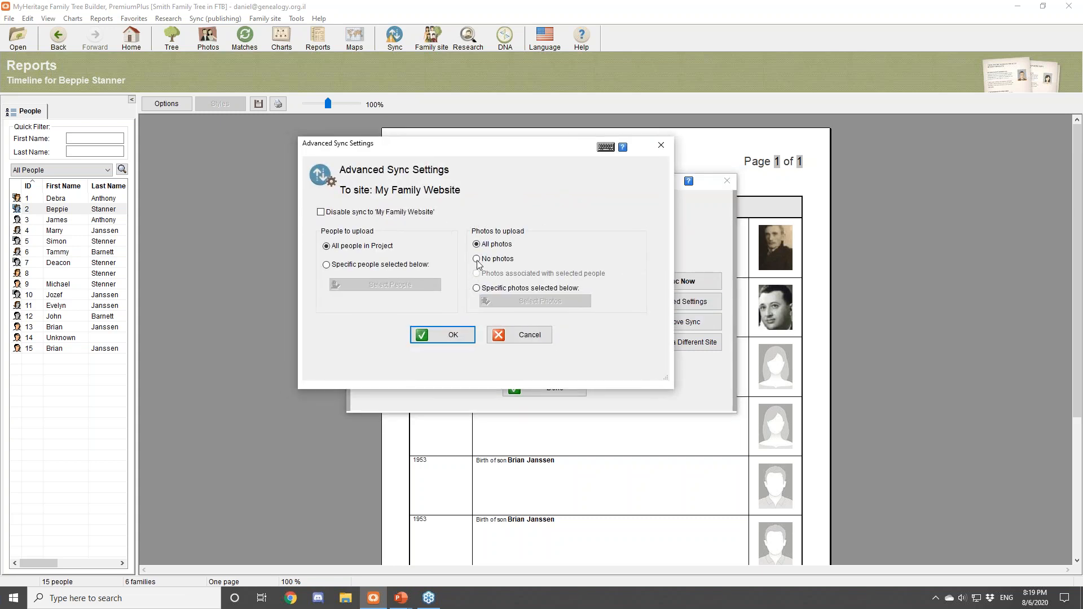
{"action": "left_click", "coordinate": [477, 260]}
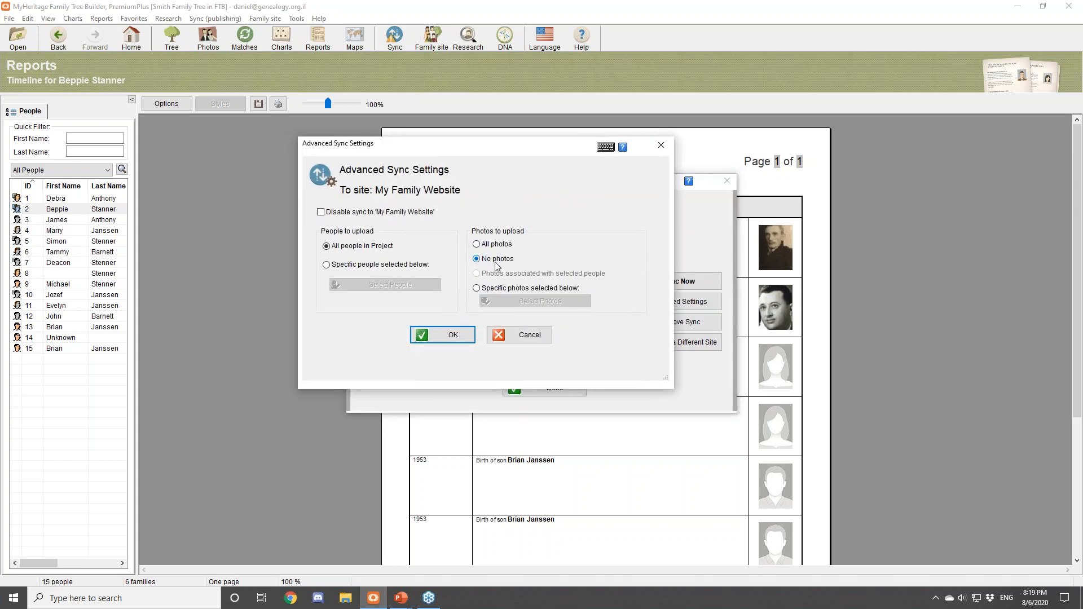
{"action": "left_click", "coordinate": [477, 288]}
{"action": "left_click", "coordinate": [507, 300]}
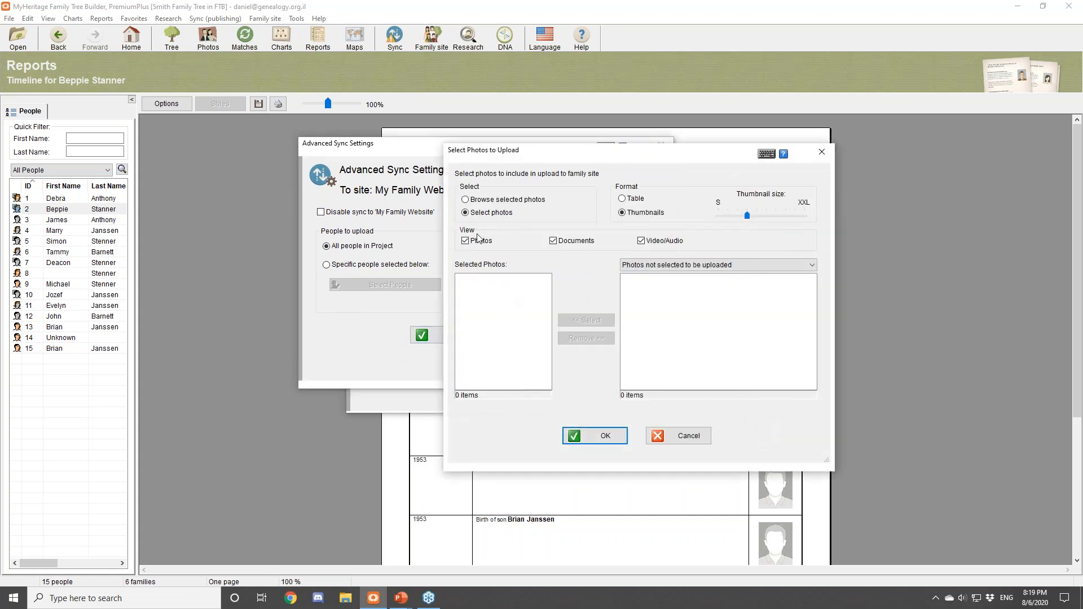
{"action": "left_click", "coordinate": [821, 155]}
Examine the option to upload only specific people and its person list, then cancel the advanced settings and close the sync settings
{"action": "left_click", "coordinate": [327, 264]}
{"action": "left_click", "coordinate": [385, 285]}
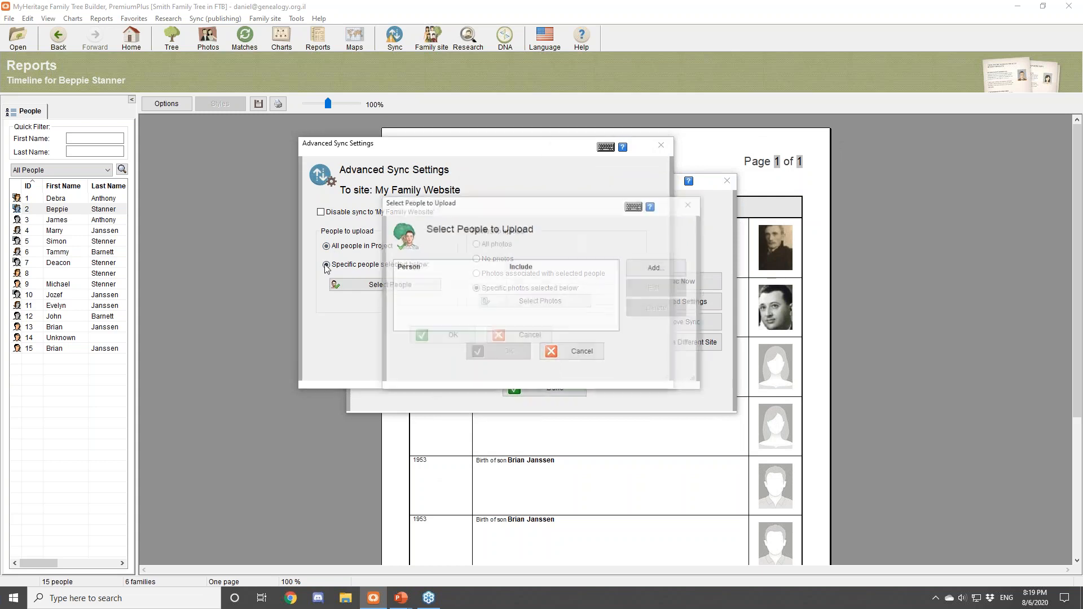
{"action": "left_click", "coordinate": [738, 408]}
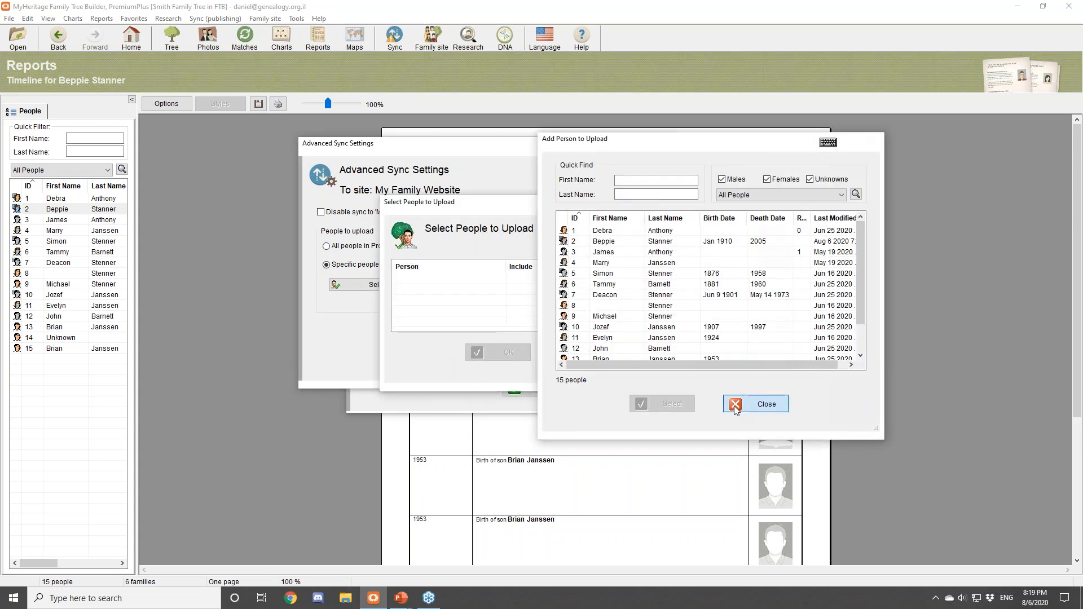
{"action": "left_click", "coordinate": [563, 353]}
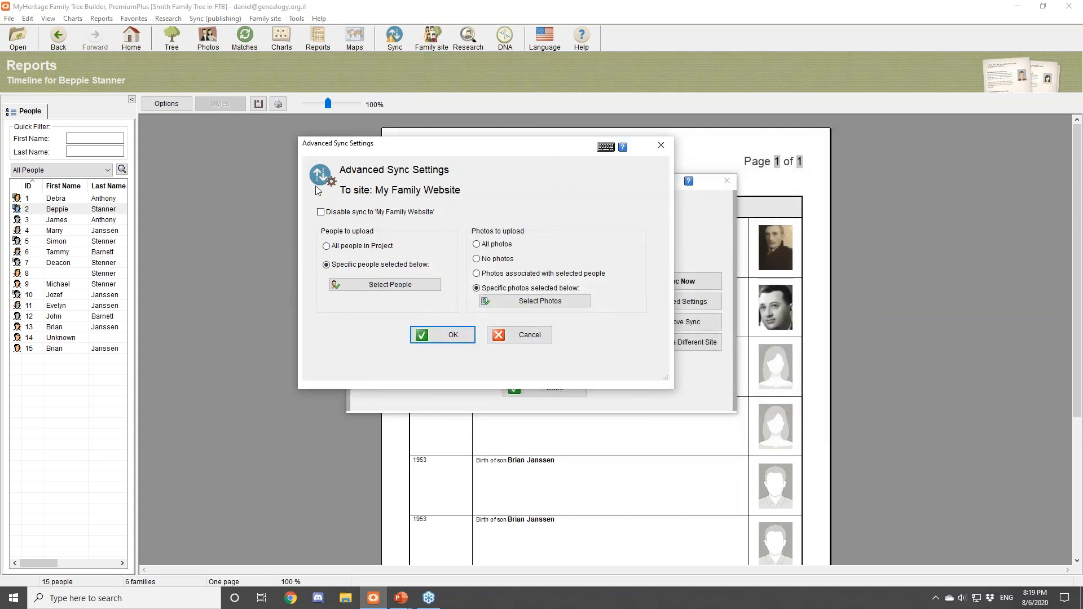
{"action": "left_click", "coordinate": [524, 335]}
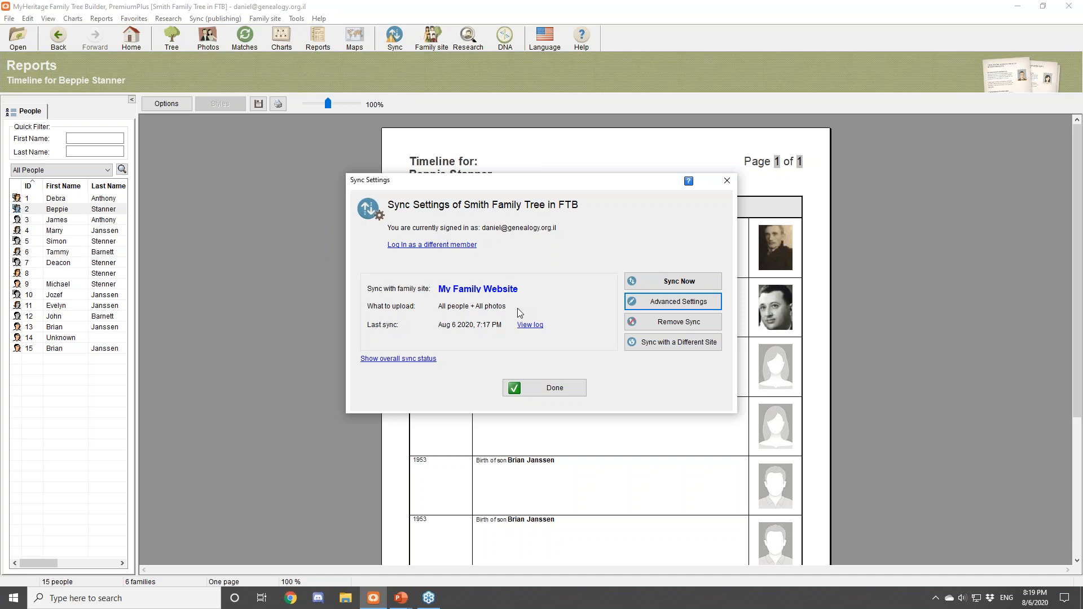
{"action": "left_click", "coordinate": [726, 184]}
Examine the private elements and the kinds that can be added in Advanced Privacy Settings, then close the settings unchanged
{"action": "left_click", "coordinate": [263, 19]}
{"action": "mouse_move", "coordinate": [305, 20]}
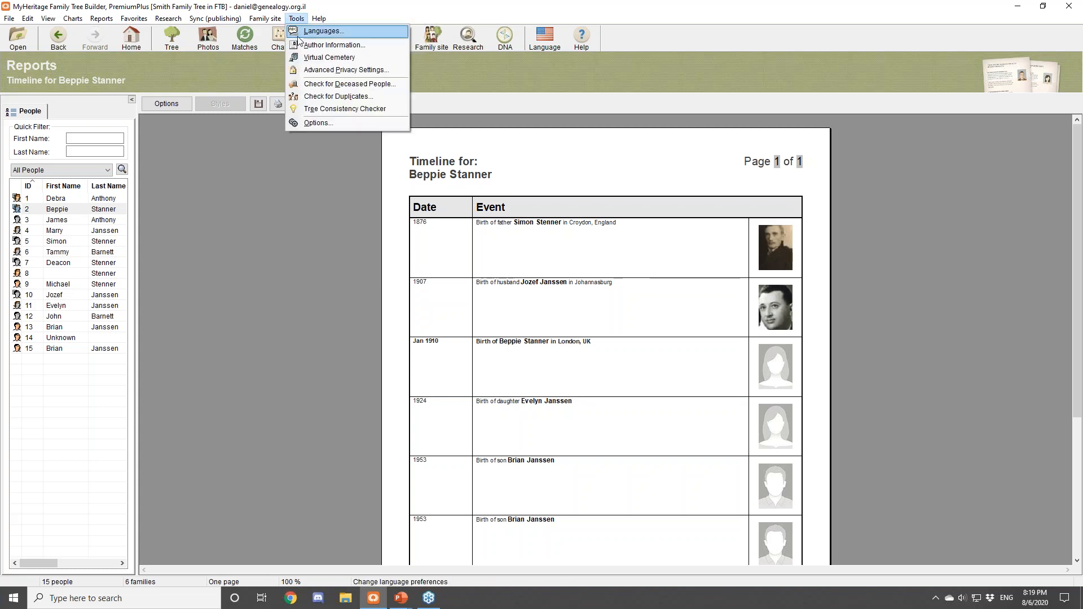
{"action": "left_click", "coordinate": [306, 70]}
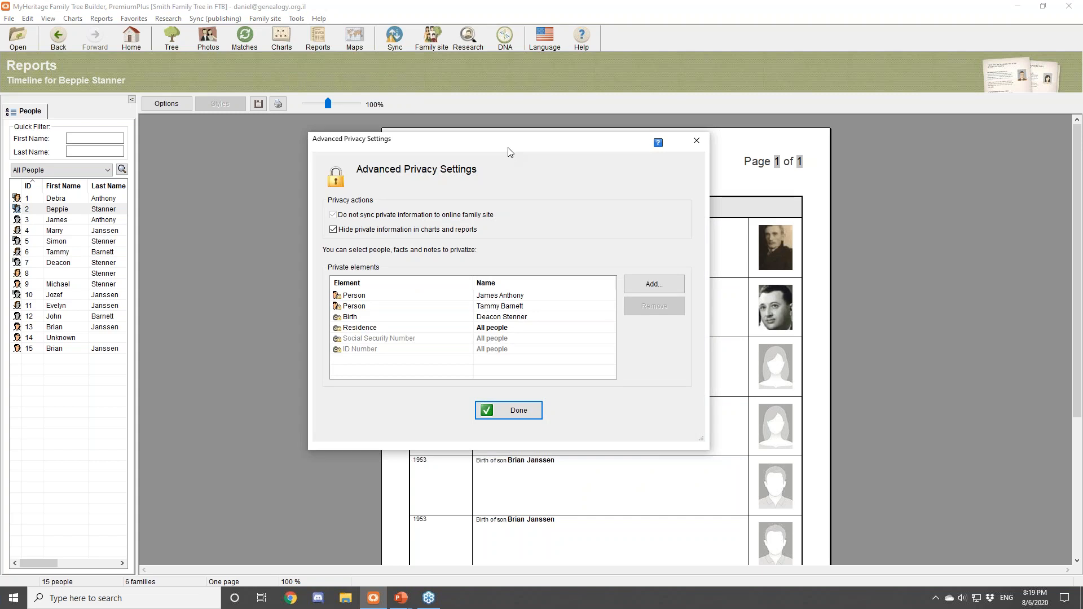
{"action": "left_click", "coordinate": [458, 319]}
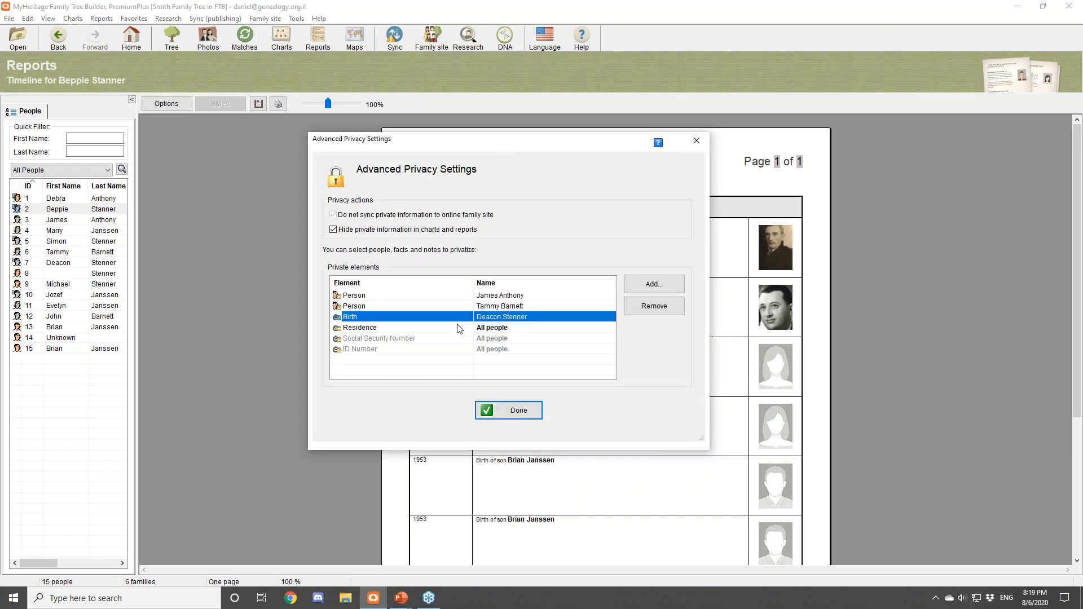
{"action": "left_click", "coordinate": [443, 305]}
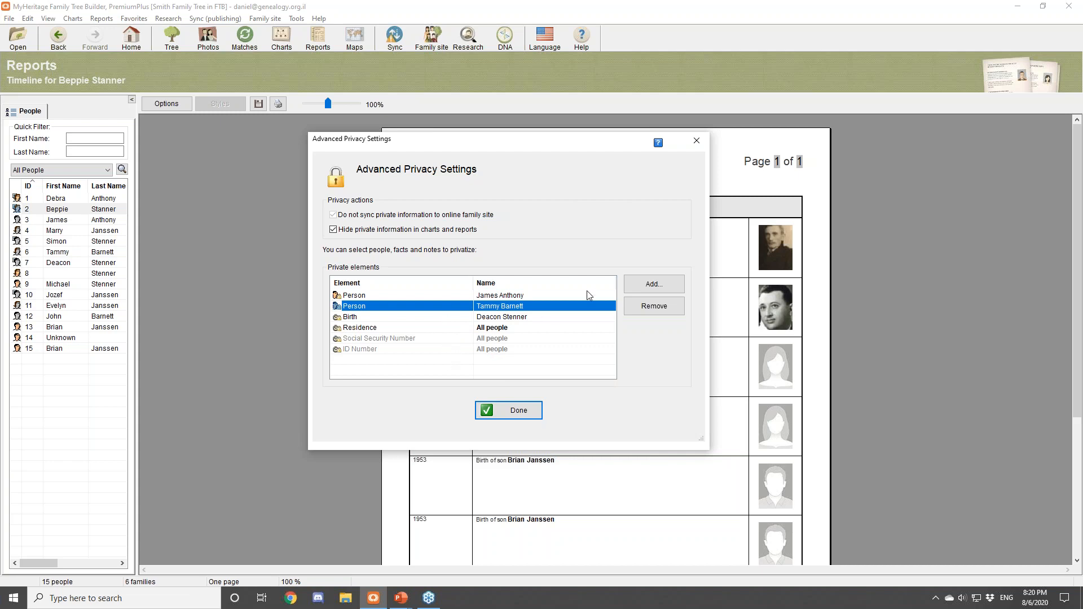
{"action": "left_click", "coordinate": [655, 289]}
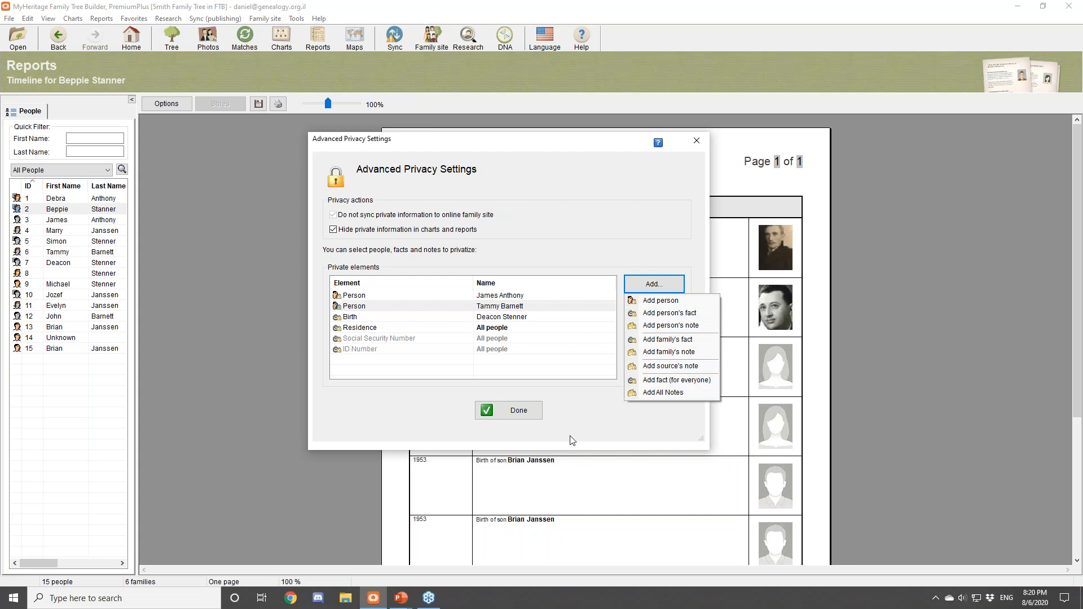
{"action": "left_click", "coordinate": [606, 437]}
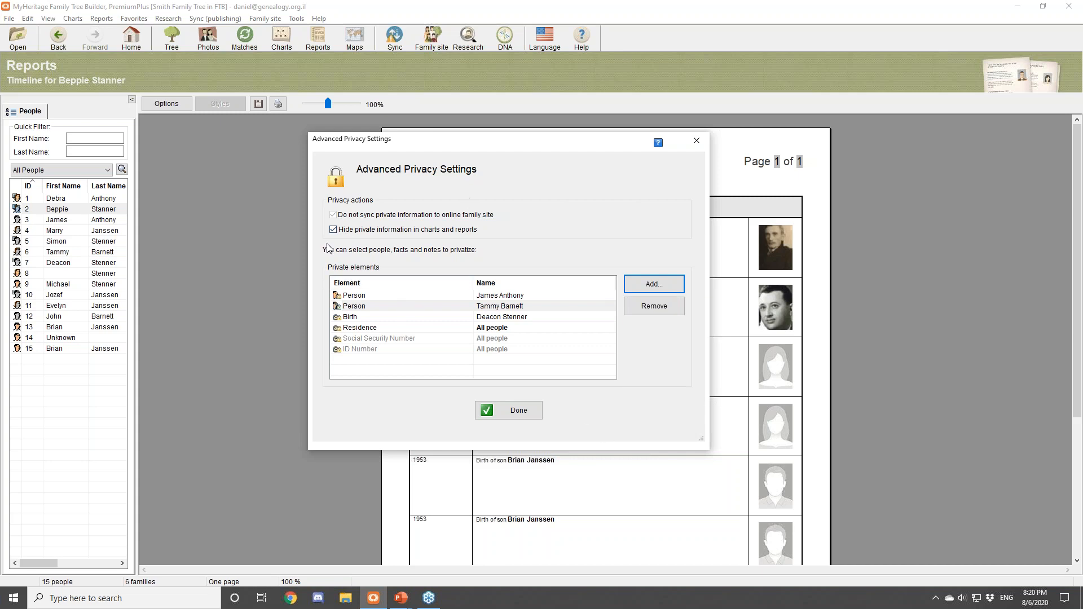
{"action": "left_click", "coordinate": [696, 140]}
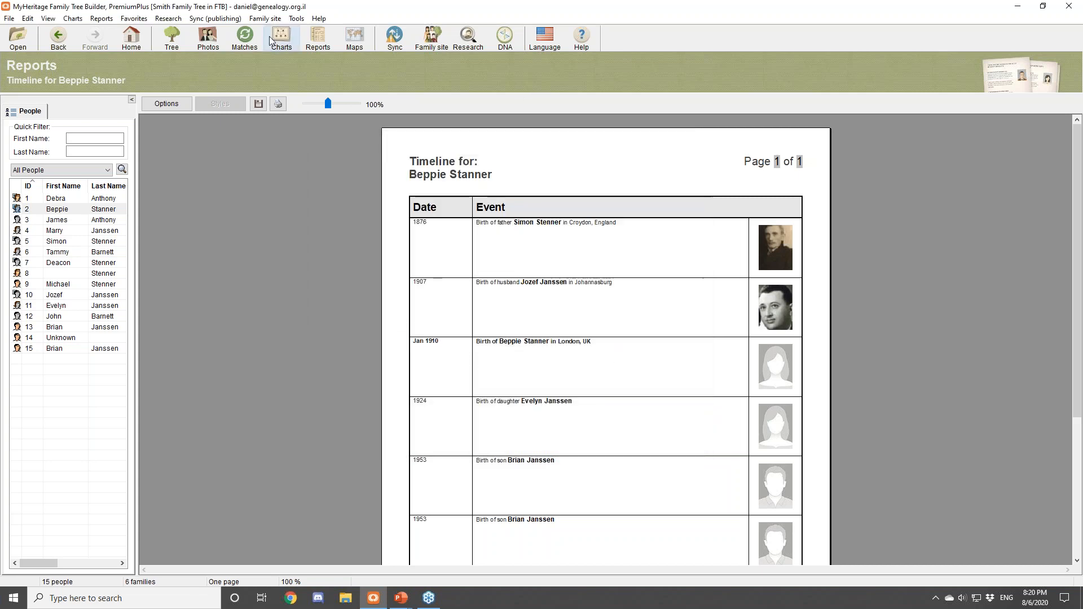
Run the Tree Consistency Checker on the family tree
{"action": "left_click", "coordinate": [297, 20]}
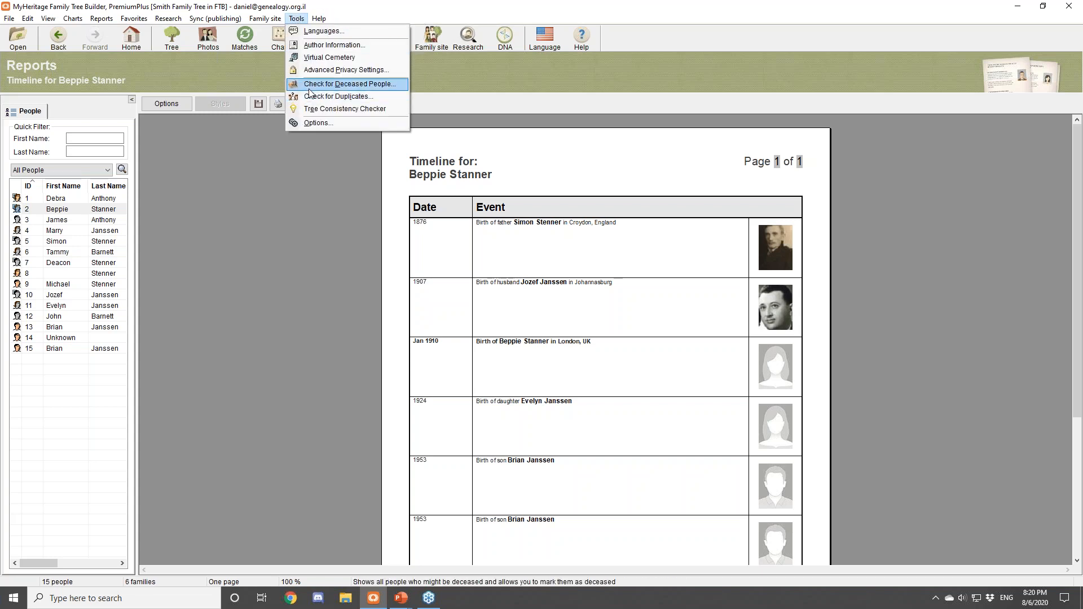
{"action": "left_click", "coordinate": [338, 109]}
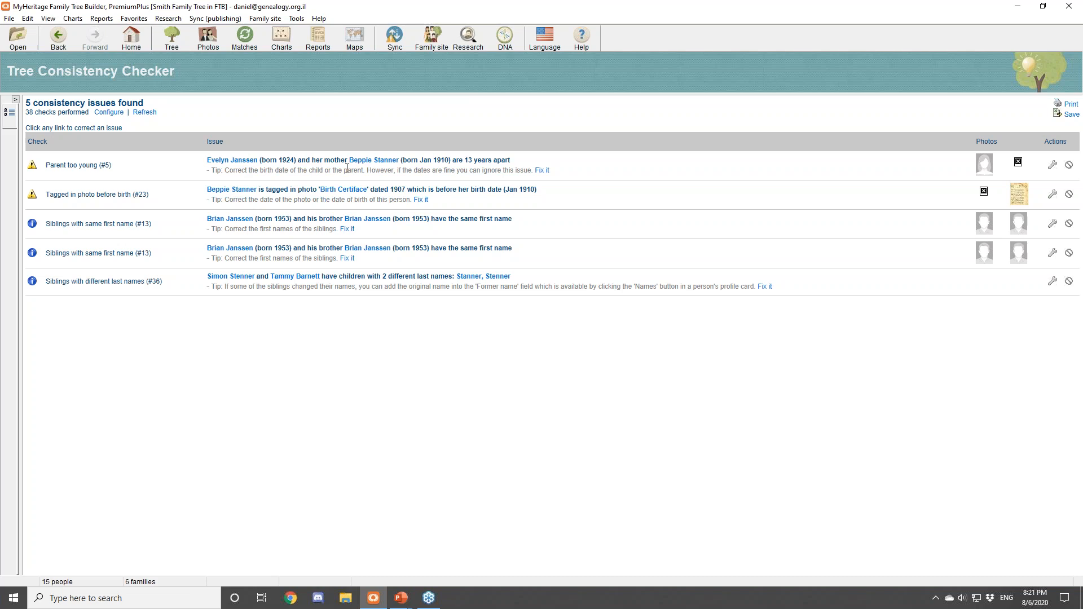
Open the program options and examine the Names settings, making the options window taller and the value column wider
{"action": "left_click", "coordinate": [297, 20]}
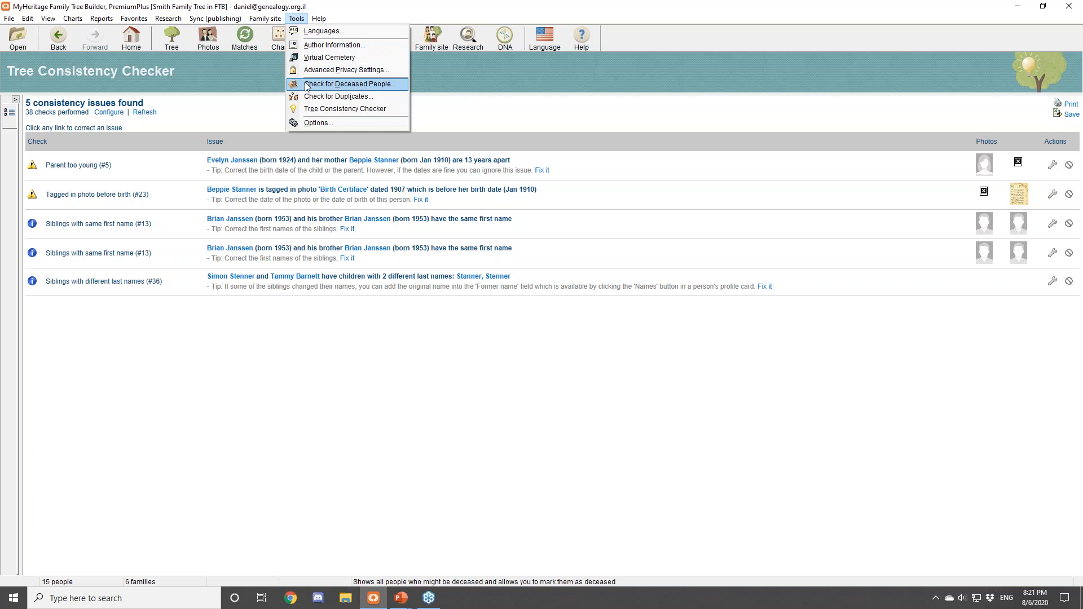
{"action": "left_click", "coordinate": [324, 124]}
{"action": "left_click_drag", "start_coordinate": [475, 129], "coordinate": [475, 19]}
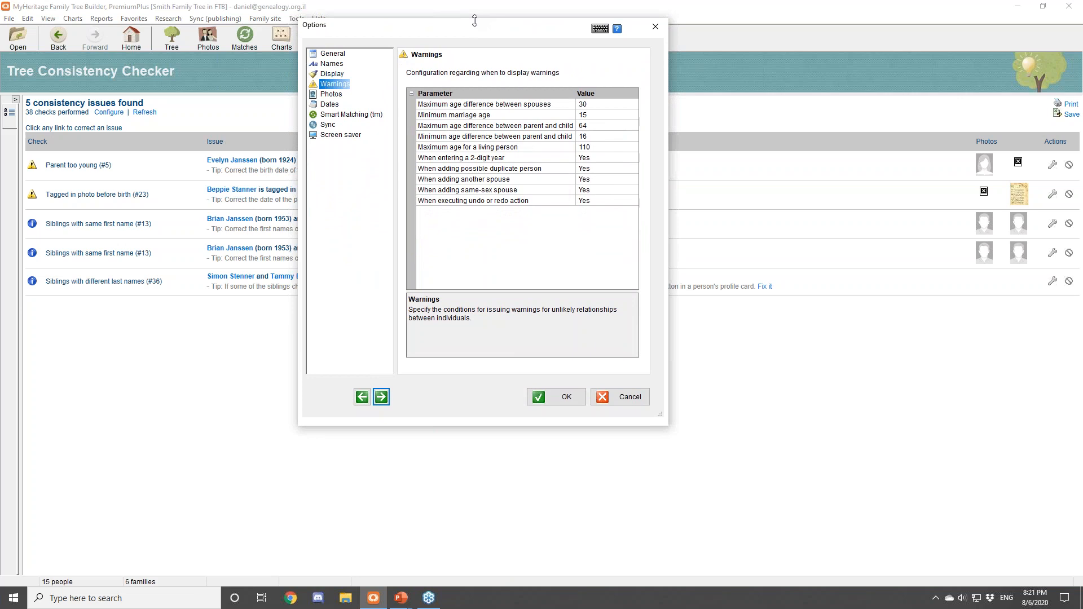
{"action": "left_click_drag", "start_coordinate": [424, 26], "coordinate": [414, 81]}
{"action": "left_click", "coordinate": [320, 119]}
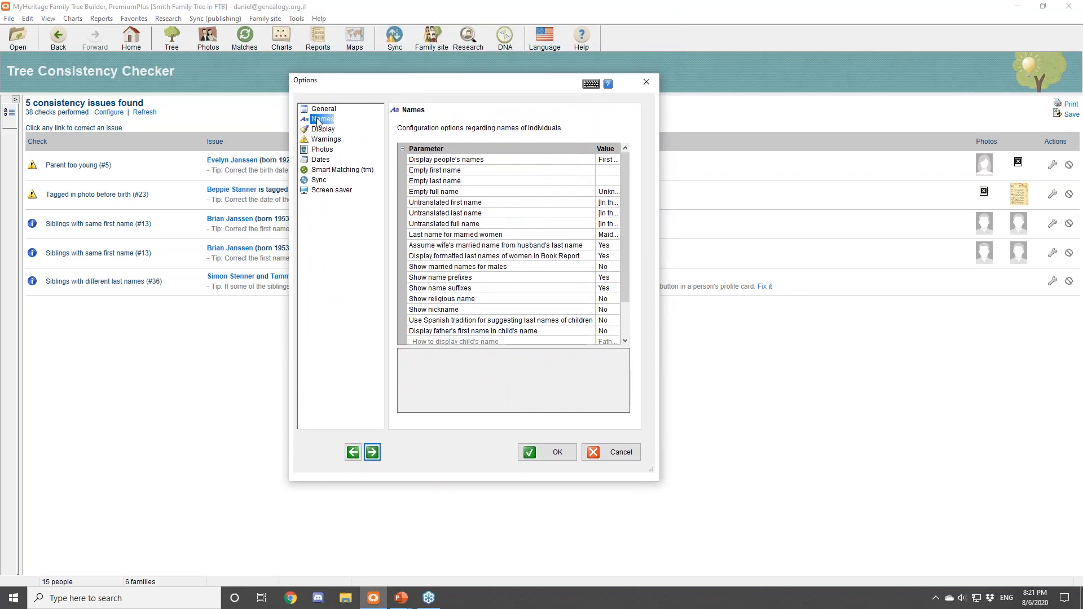
{"action": "left_click_drag", "start_coordinate": [481, 476], "coordinate": [481, 533]}
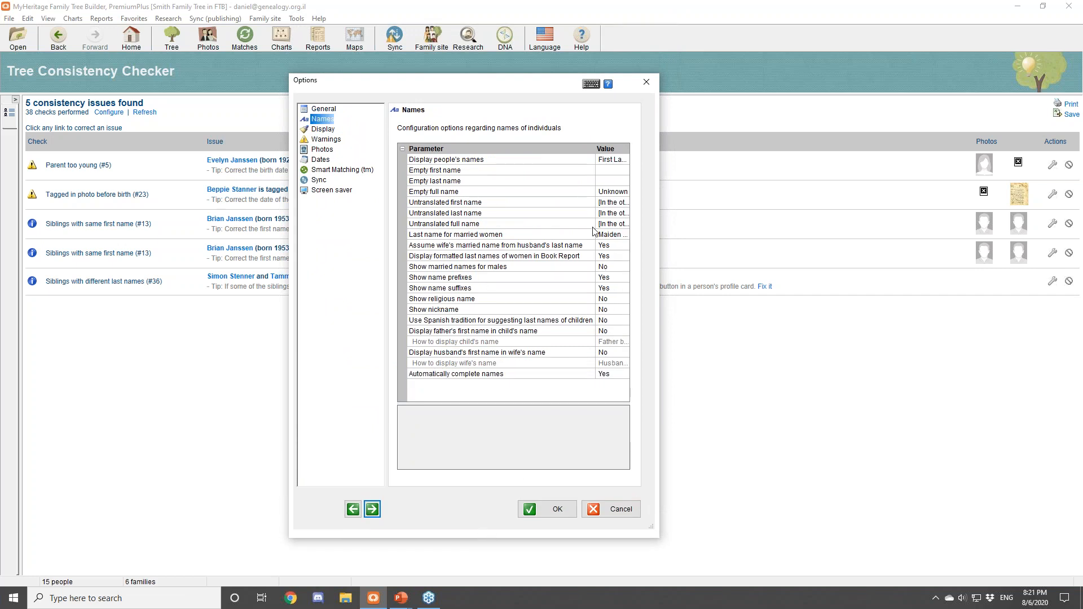
{"action": "left_click_drag", "start_coordinate": [595, 229], "coordinate": [571, 229]}
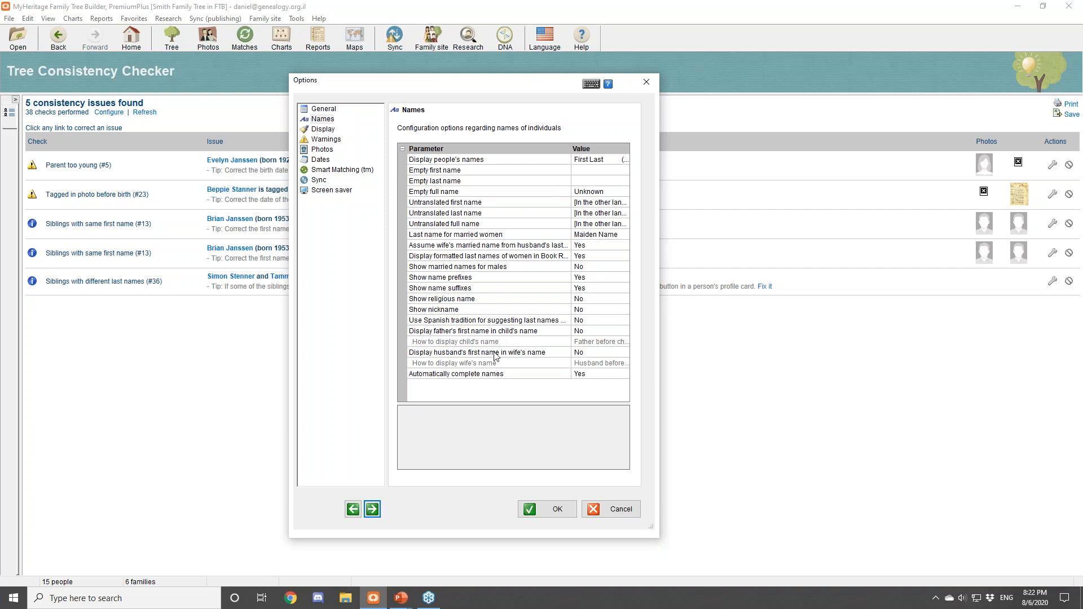
Examine the Display options, expanding the Outline, Vertical and Horizontal person card styles to see their colors
{"action": "left_click", "coordinate": [322, 131]}
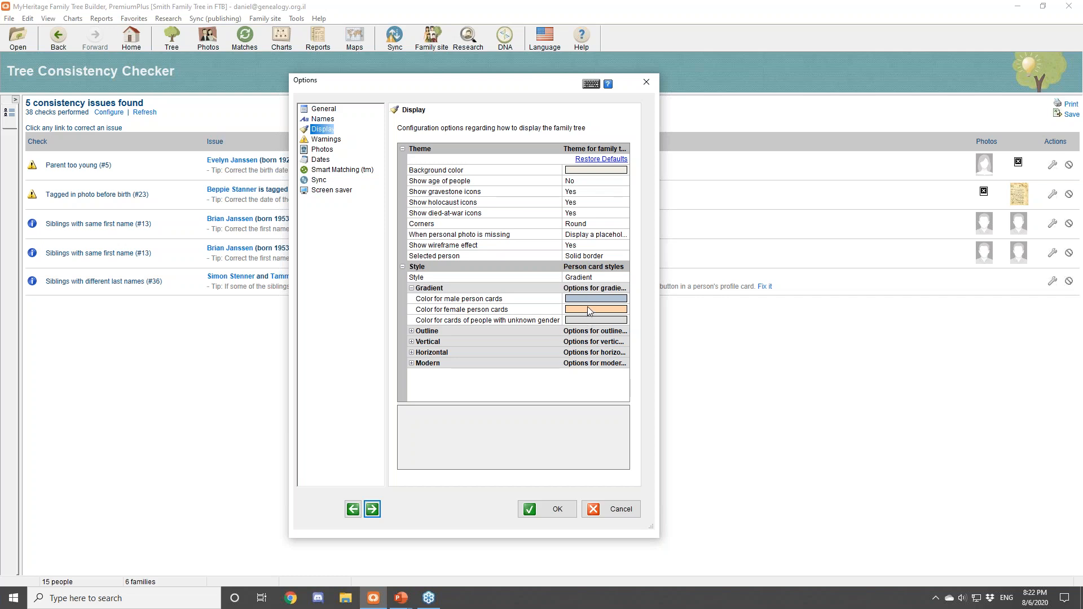
{"action": "left_click", "coordinate": [412, 331]}
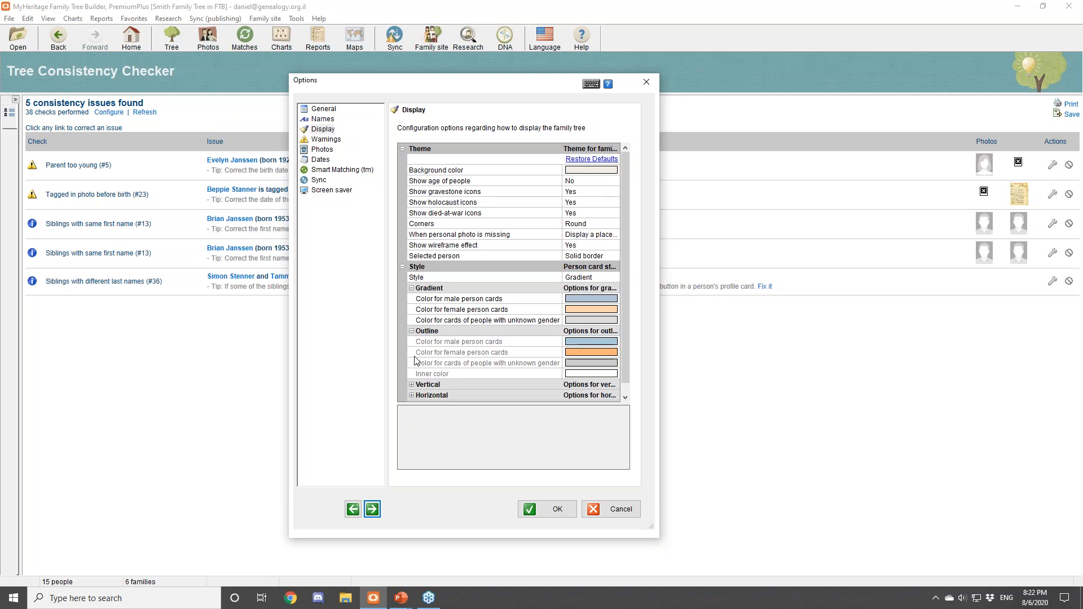
{"action": "left_click", "coordinate": [411, 385]}
{"action": "scroll", "coordinate": [445, 338], "scroll_direction": "down", "scroll_amount": 1}
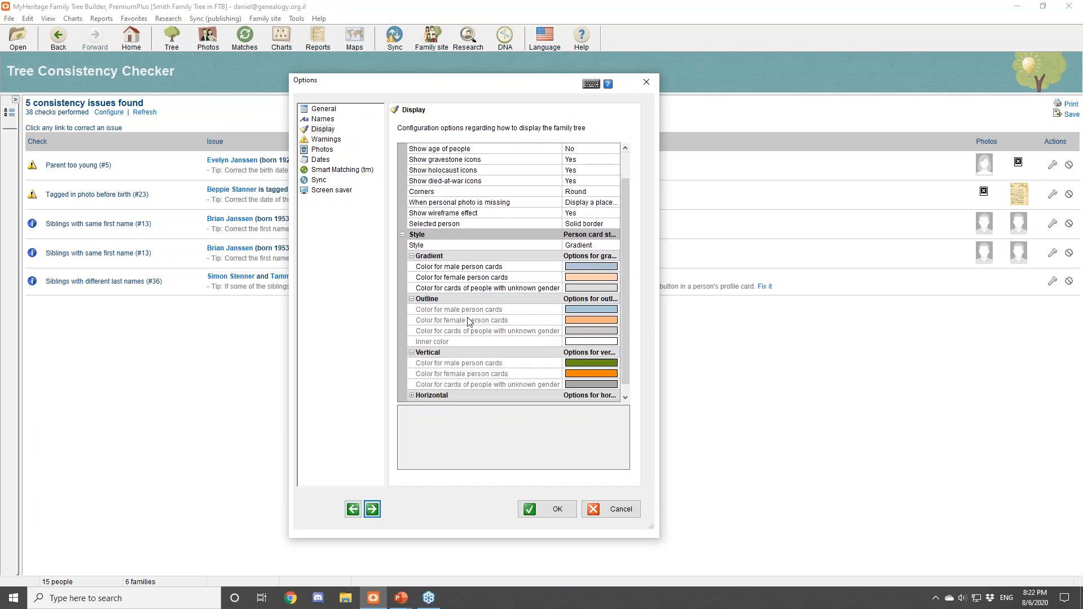
{"action": "left_click", "coordinate": [411, 385]}
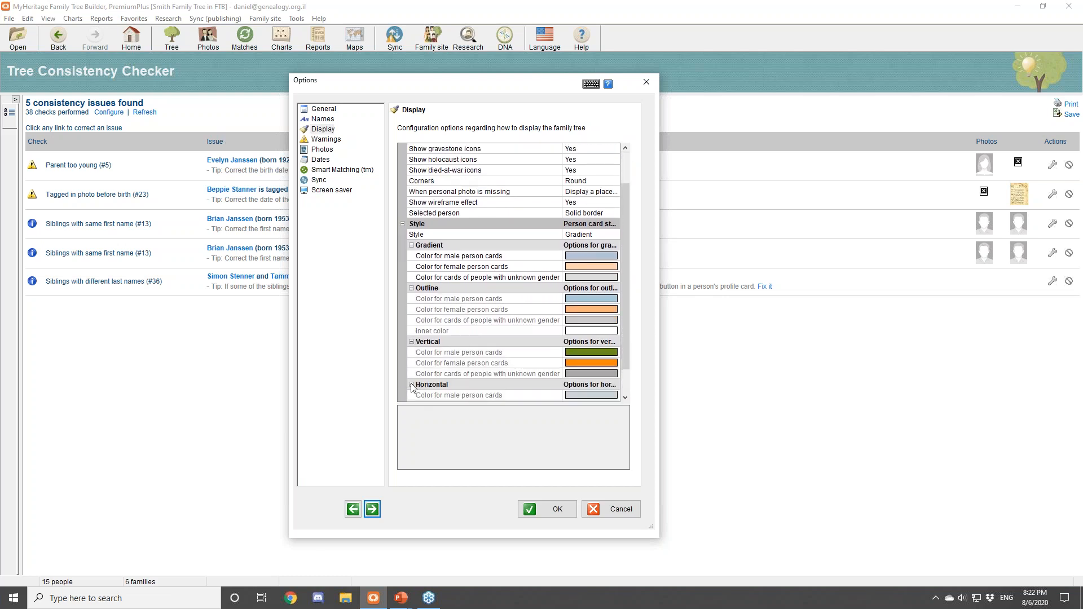
{"action": "scroll", "coordinate": [468, 332], "scroll_direction": "down", "scroll_amount": 1}
{"action": "scroll", "coordinate": [468, 322], "scroll_direction": "up", "scroll_amount": 3}
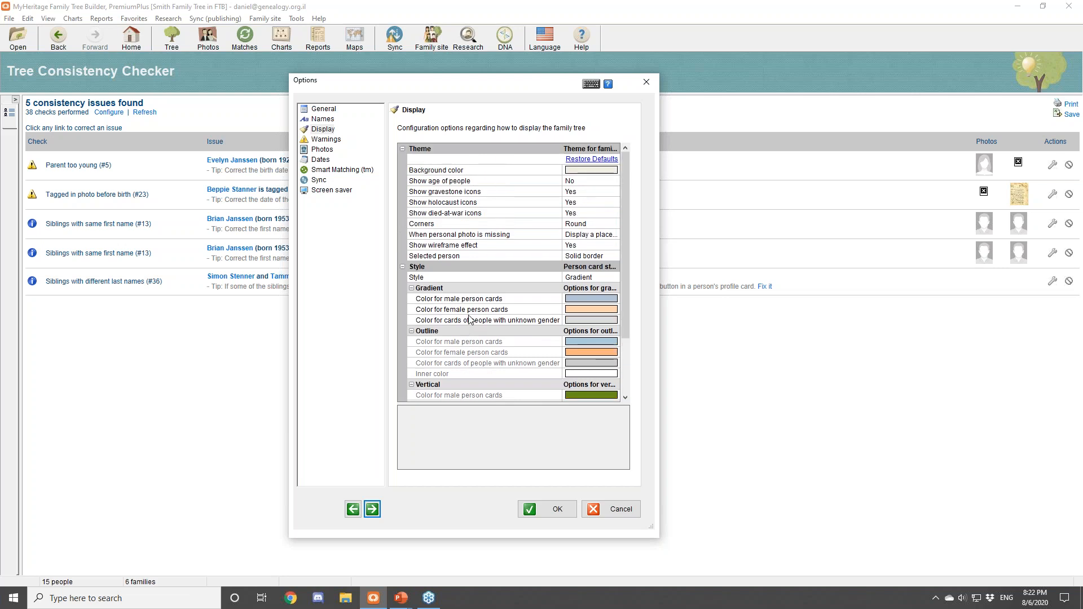
Examine the Dates, Smart Matching, Screen saver and General options, then close the options unchanged
{"action": "left_click", "coordinate": [321, 161]}
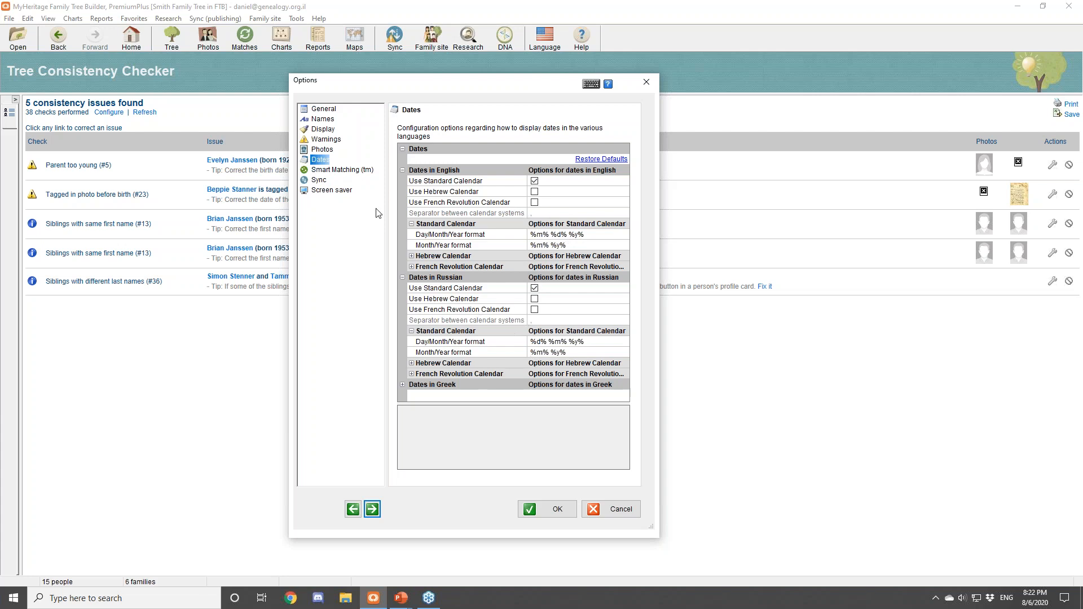
{"action": "left_click", "coordinate": [329, 169]}
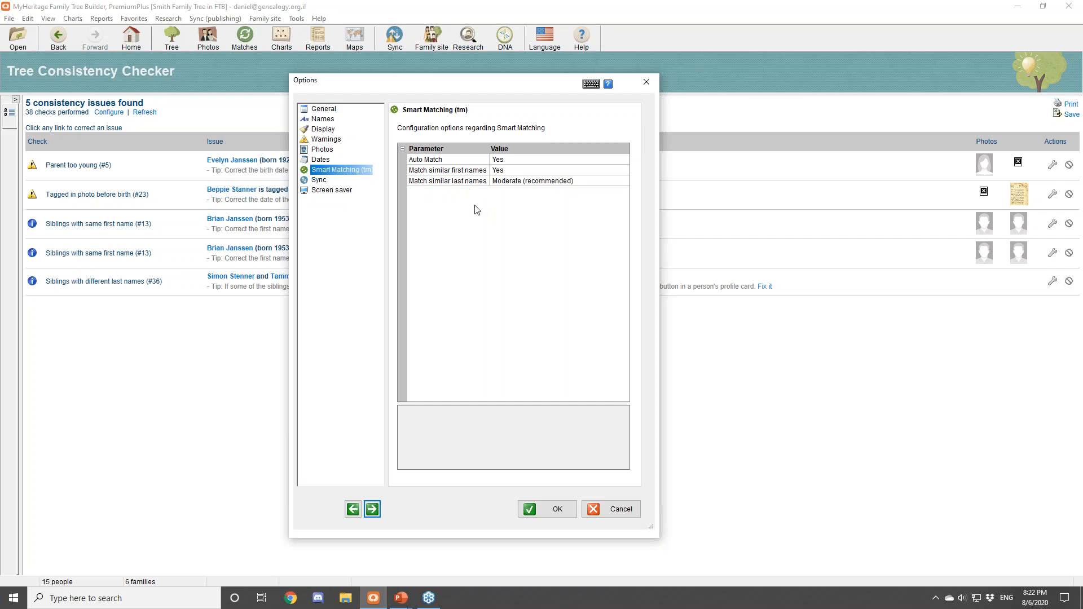
{"action": "left_click", "coordinate": [326, 191]}
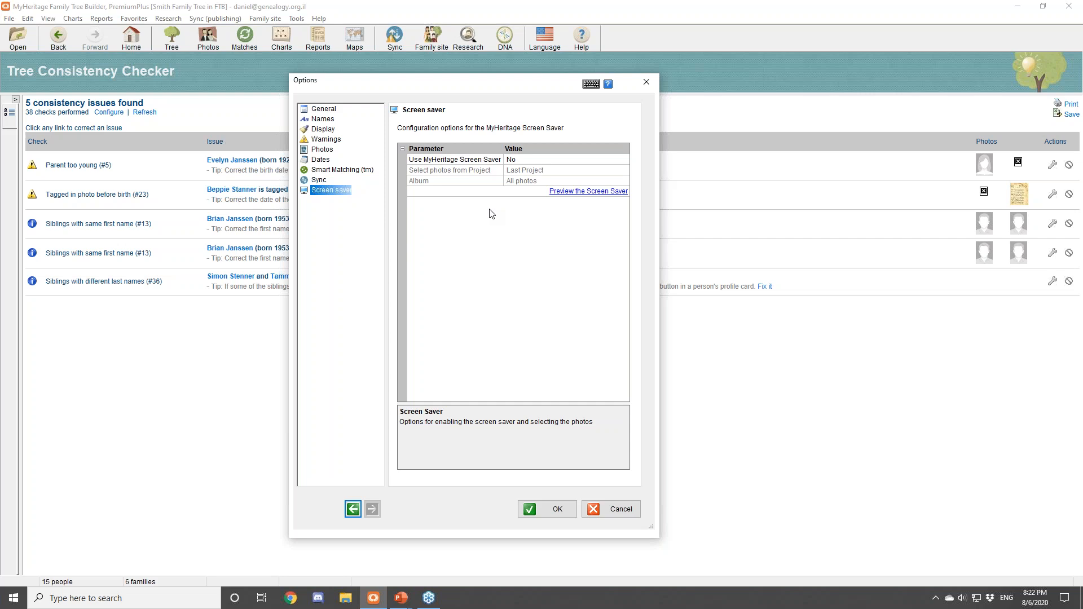
{"action": "left_click", "coordinate": [332, 111]}
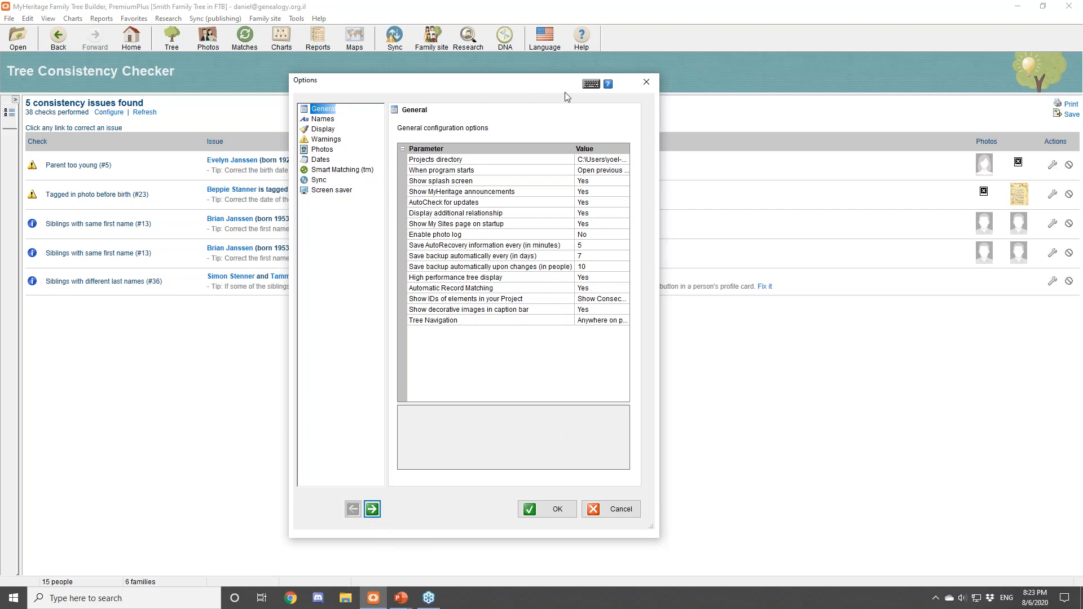
{"action": "left_click", "coordinate": [645, 85]}
Show the family tree view, then switch to the slide show and advance to the Announcements slide
{"action": "left_click", "coordinate": [173, 38]}
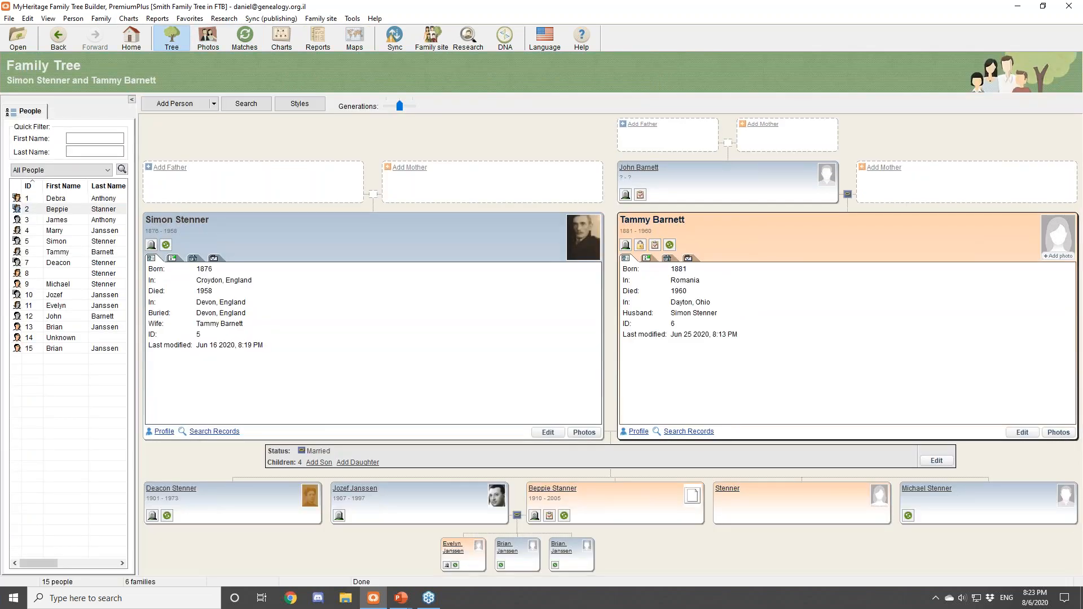
{"action": "key", "text": "alt+Tab"}
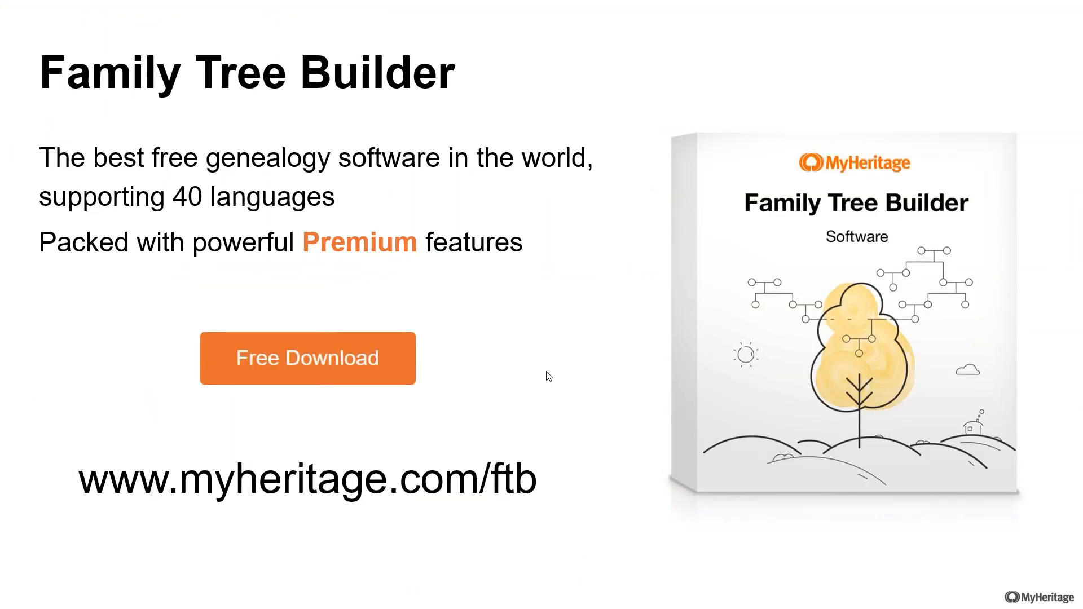
{"action": "left_click", "coordinate": [506, 369]}
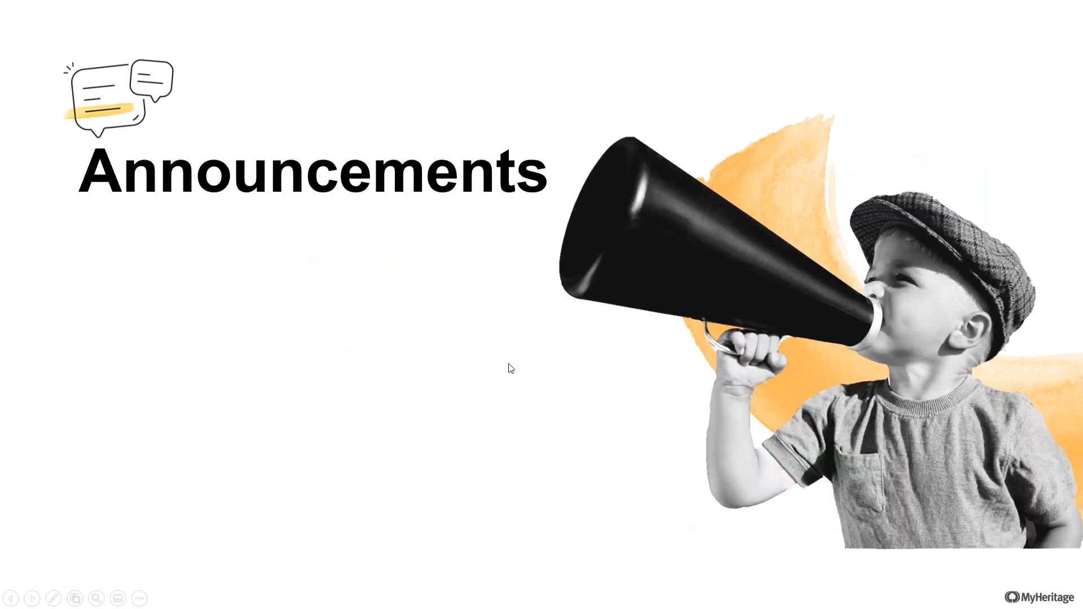
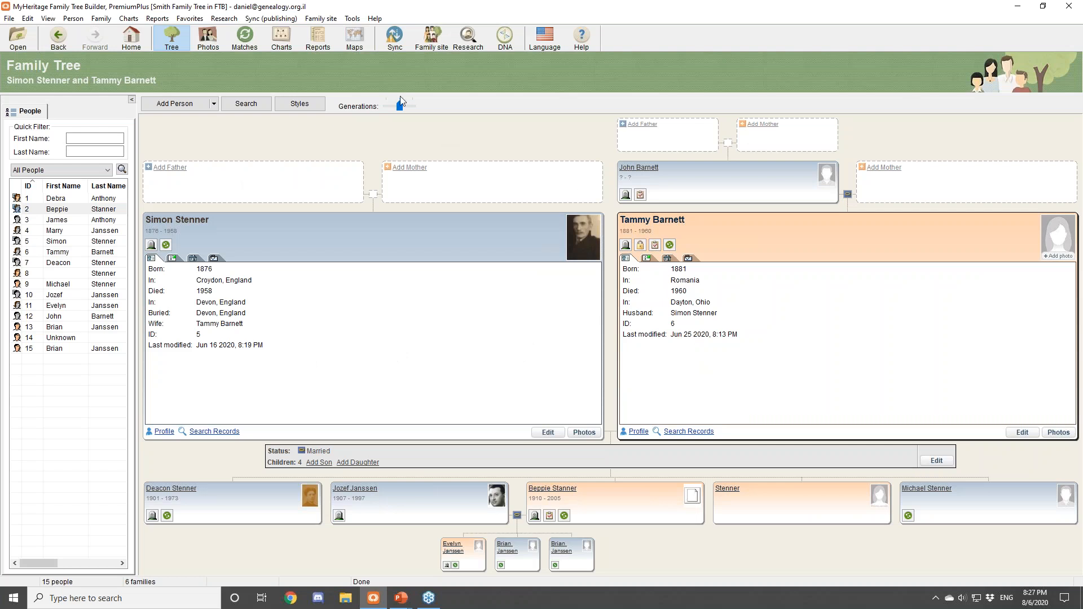
Open the Smart Matches overview, widen the Matches column and open the matches of the first listed person
{"action": "left_click", "coordinate": [244, 39]}
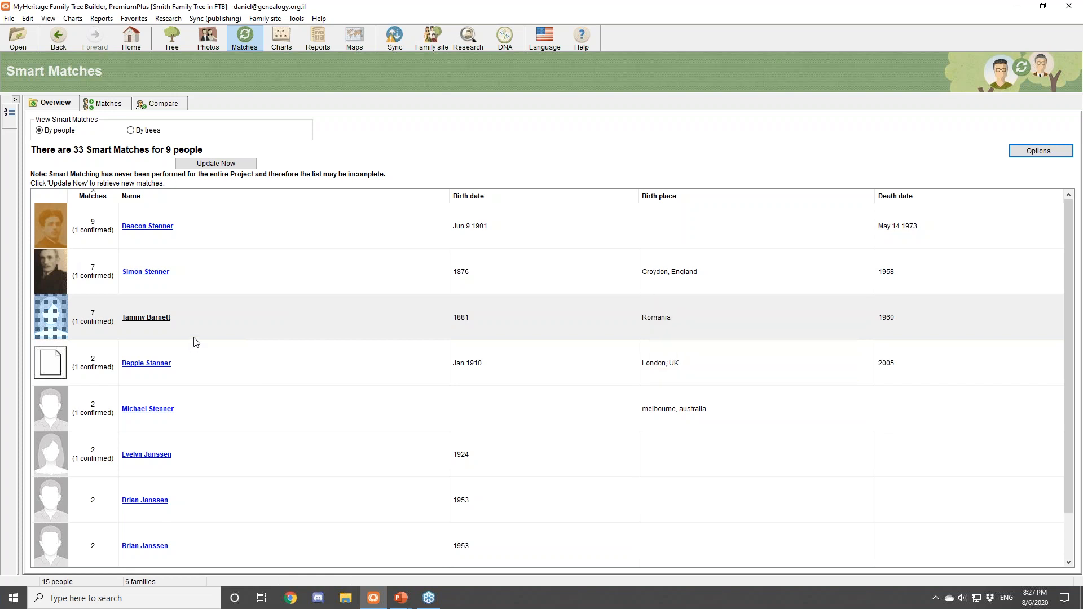
{"action": "mouse_move", "coordinate": [215, 266]}
{"action": "left_click_drag", "start_coordinate": [119, 196], "coordinate": [167, 196]}
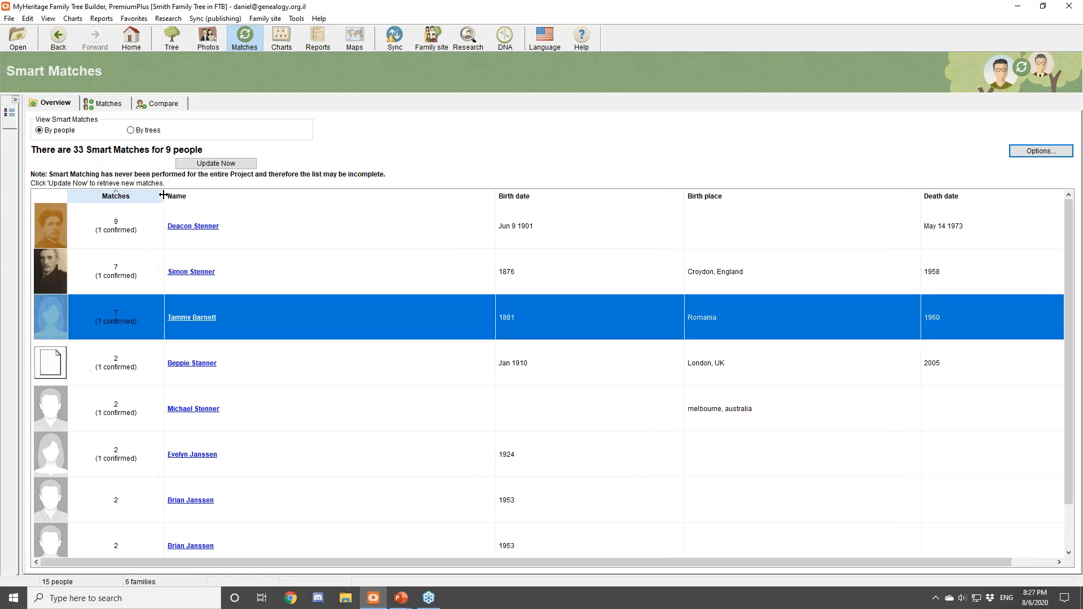
{"action": "left_click", "coordinate": [196, 230]}
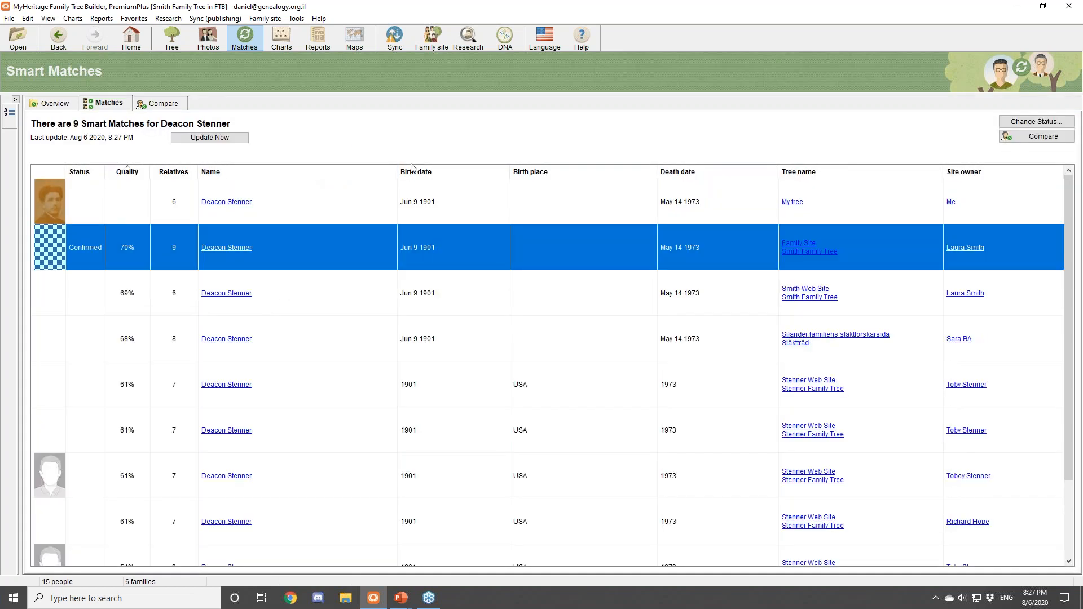
Look over the display languages and the advanced primary and secondary data language options, then cancel without changes
{"action": "left_click", "coordinate": [545, 39]}
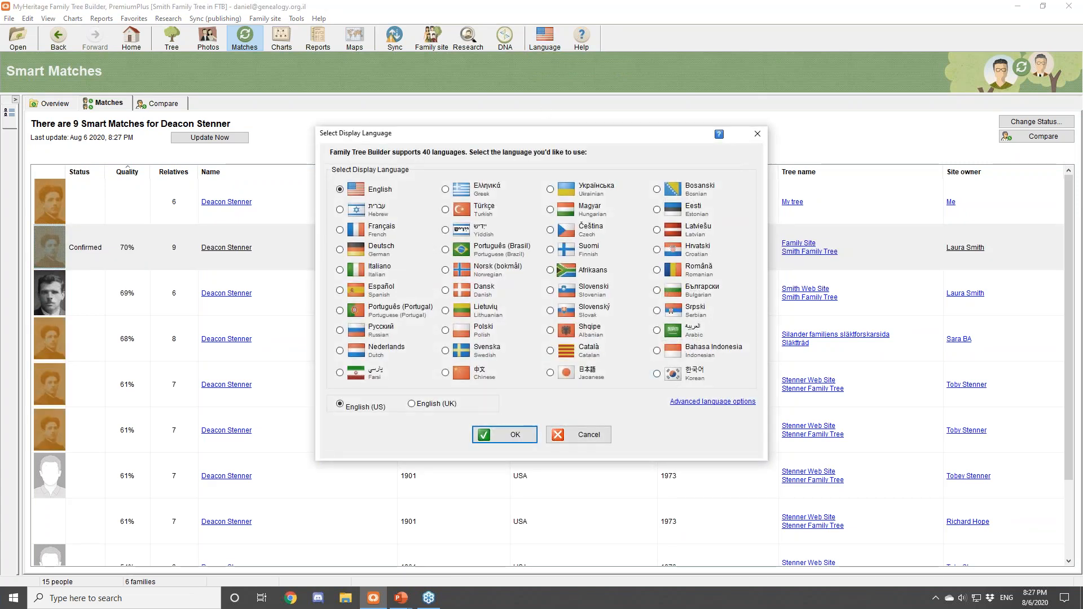
{"action": "left_click", "coordinate": [691, 402]}
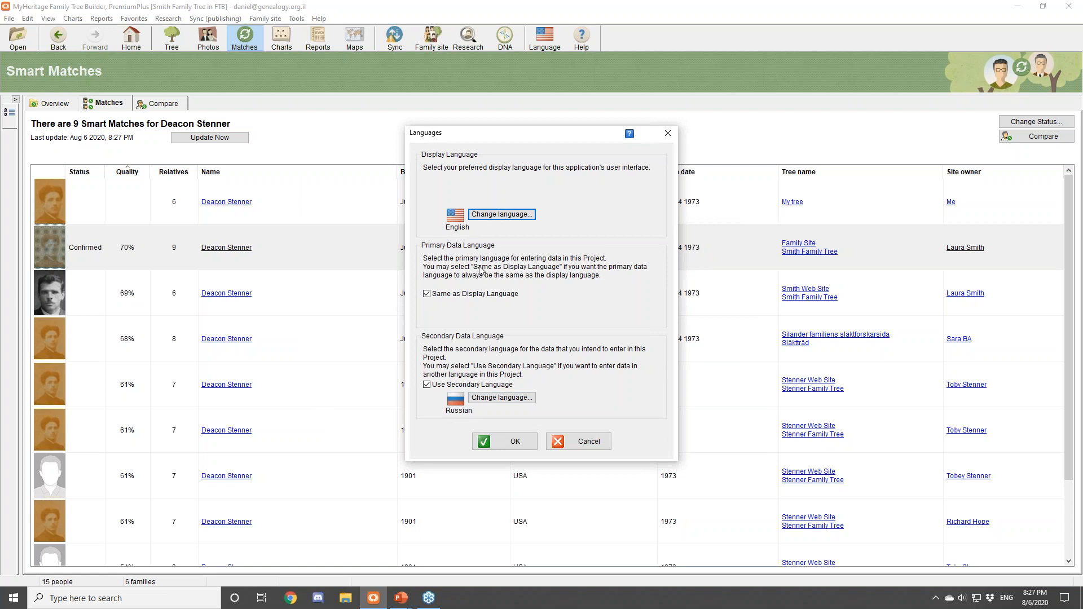
{"action": "left_click", "coordinate": [584, 442]}
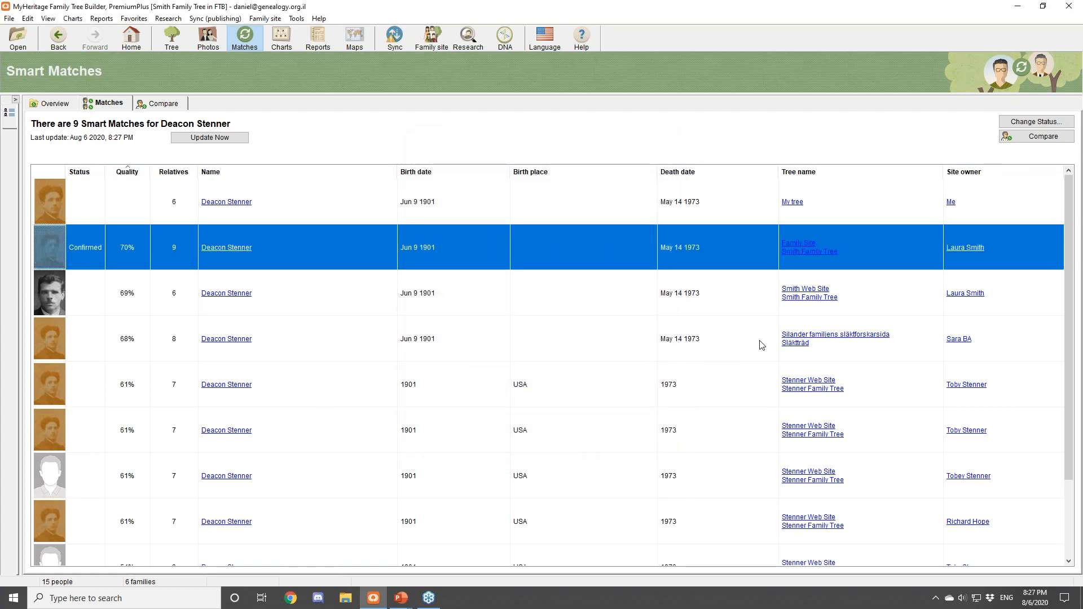
Look through the person's list of Smart Matches and view the site details of a Stenner Family Tree match
{"action": "scroll", "coordinate": [332, 499], "scroll_direction": "down", "scroll_amount": 2}
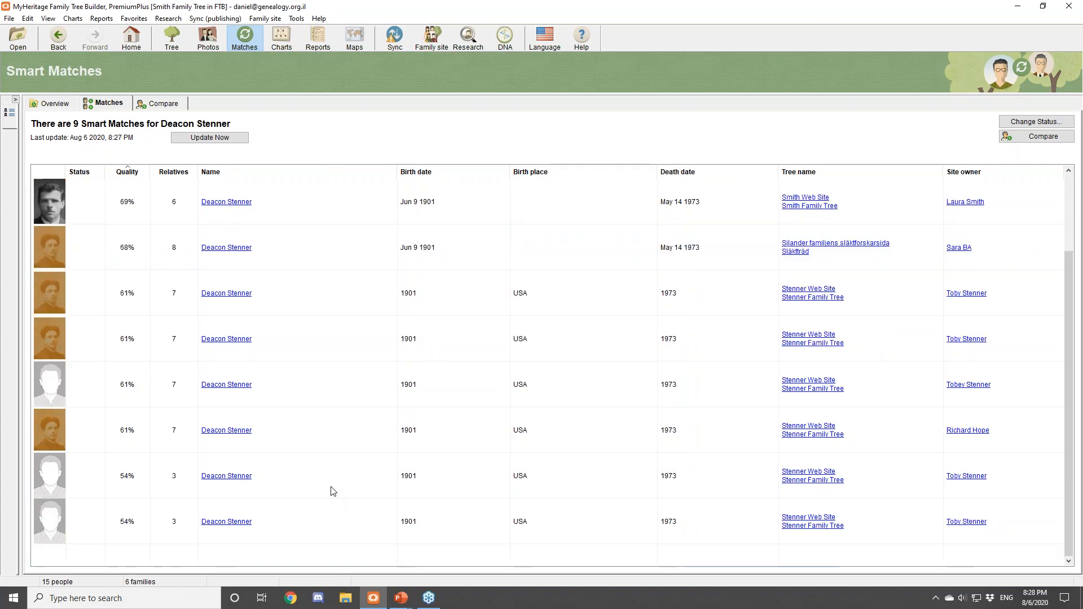
{"action": "mouse_move", "coordinate": [805, 344]}
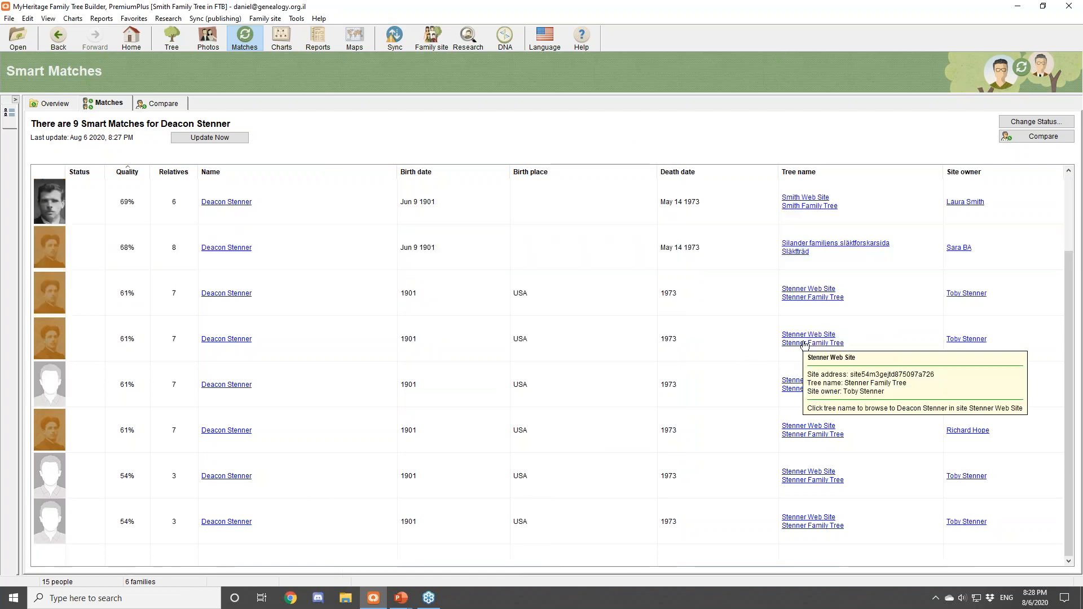
{"action": "scroll", "coordinate": [734, 308], "scroll_direction": "up", "scroll_amount": 2}
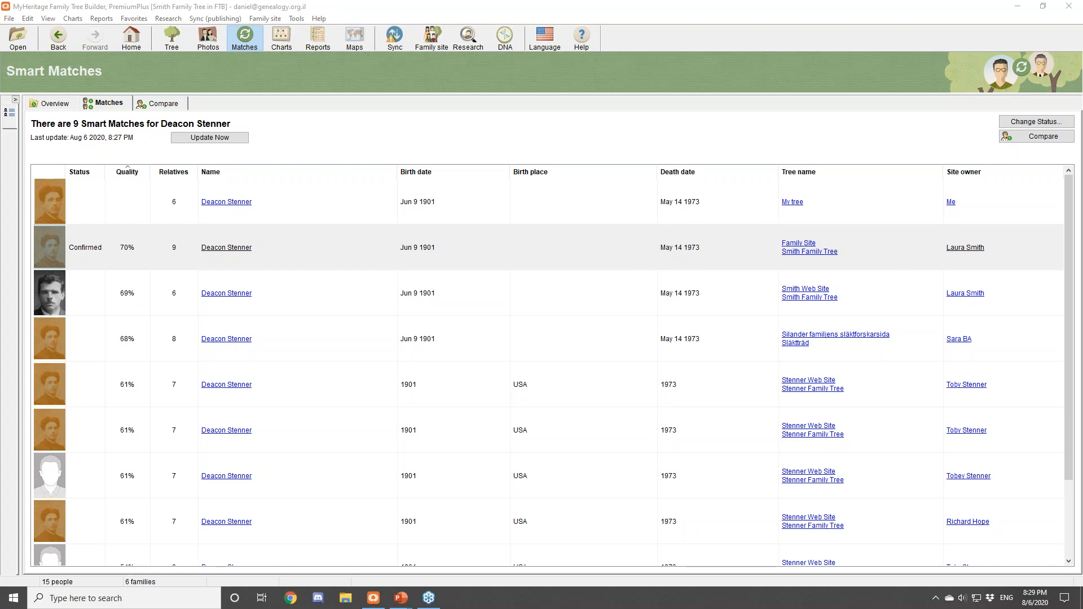
Sync the project with the online family site
{"action": "left_click", "coordinate": [395, 38]}
{"action": "left_click", "coordinate": [406, 34]}
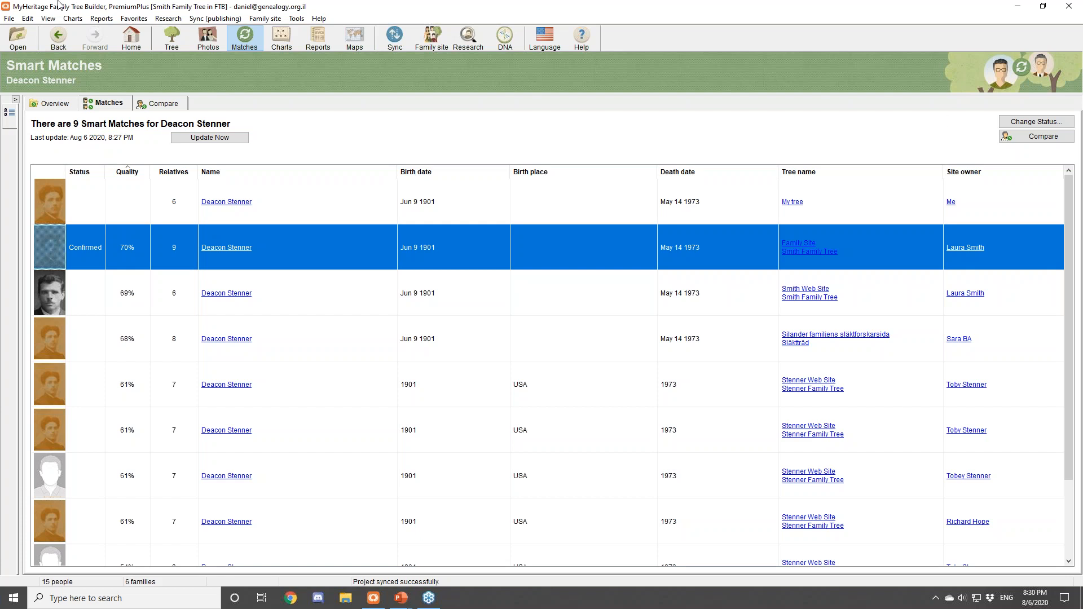
Return to the family tree view and check the program version in the About Family Tree Builder window, then close it
{"action": "left_click", "coordinate": [172, 37]}
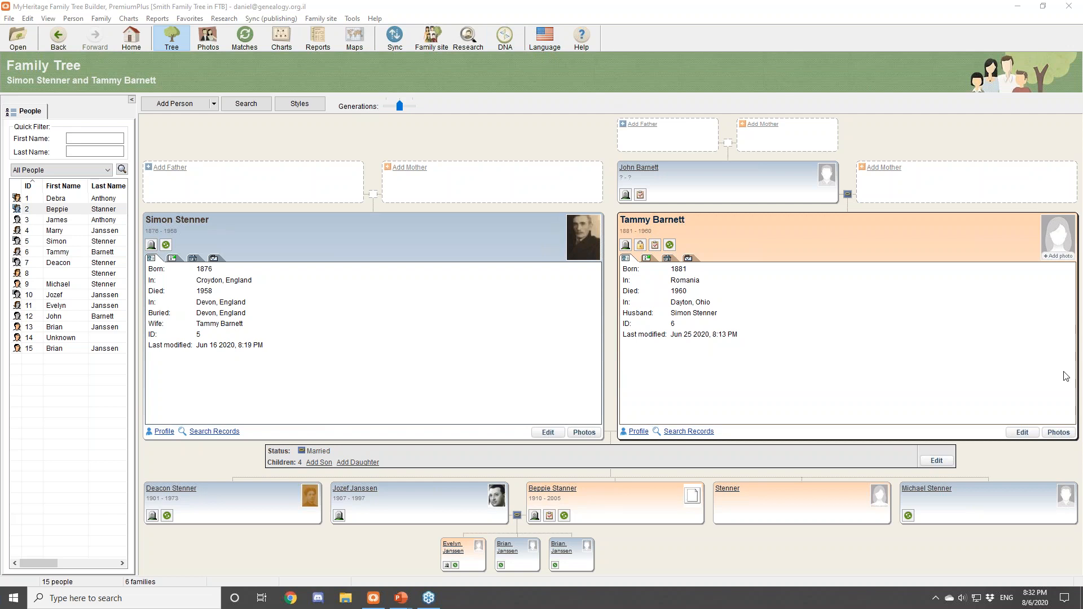
{"action": "left_click", "coordinate": [374, 19]}
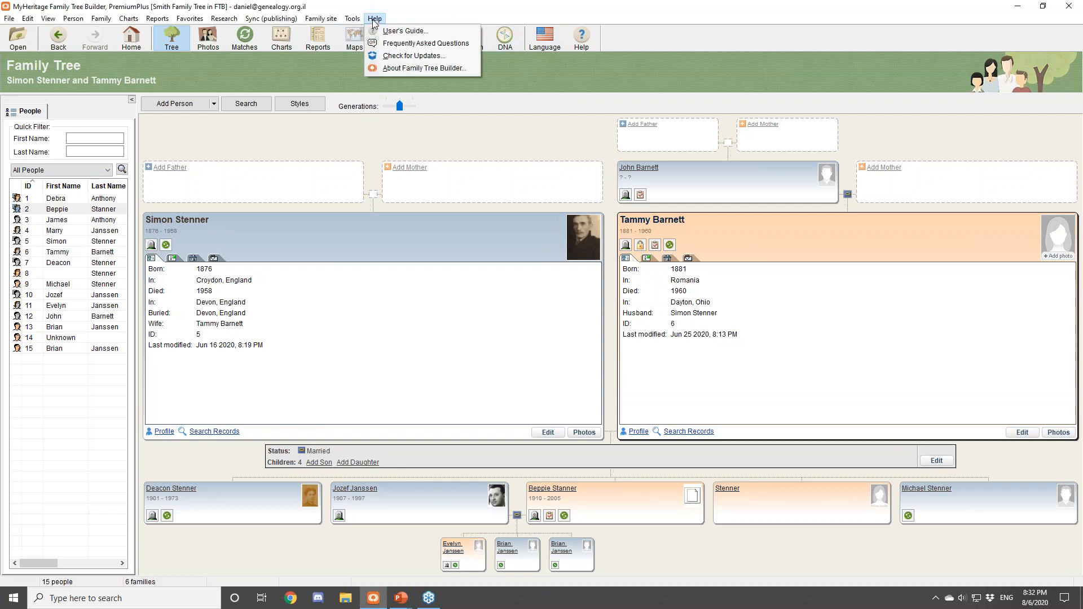
{"action": "left_click", "coordinate": [402, 69]}
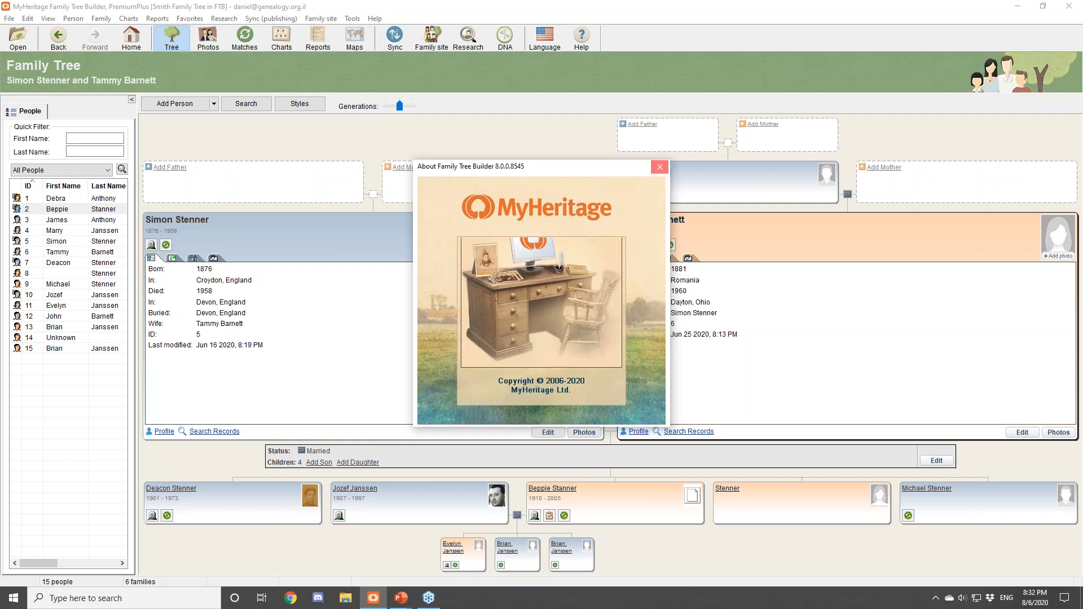
{"action": "left_click", "coordinate": [660, 167]}
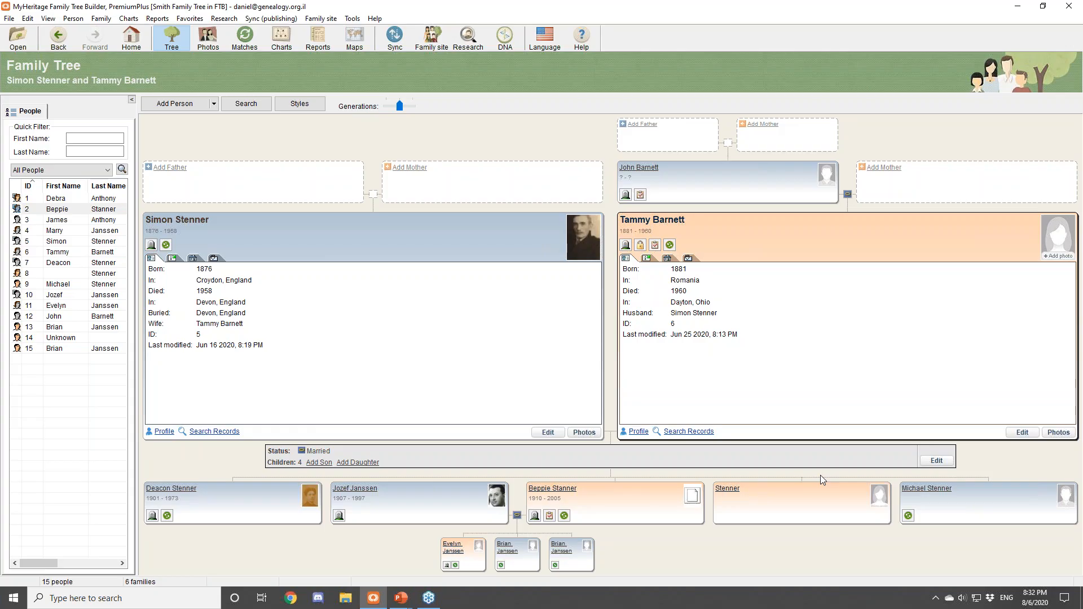